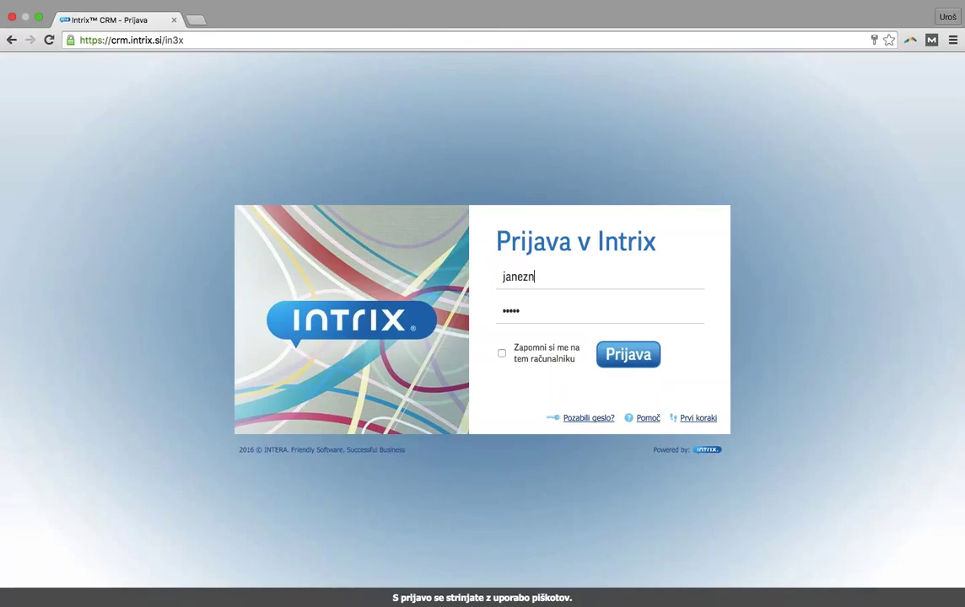
# Sign in to Intrix CRM at crm.intrix.si and view the weekly Organizator schedule
pyautogui.click(110, 40)
pyautogui.moveTo(111, 41); pyautogui.dragTo(161, 41)
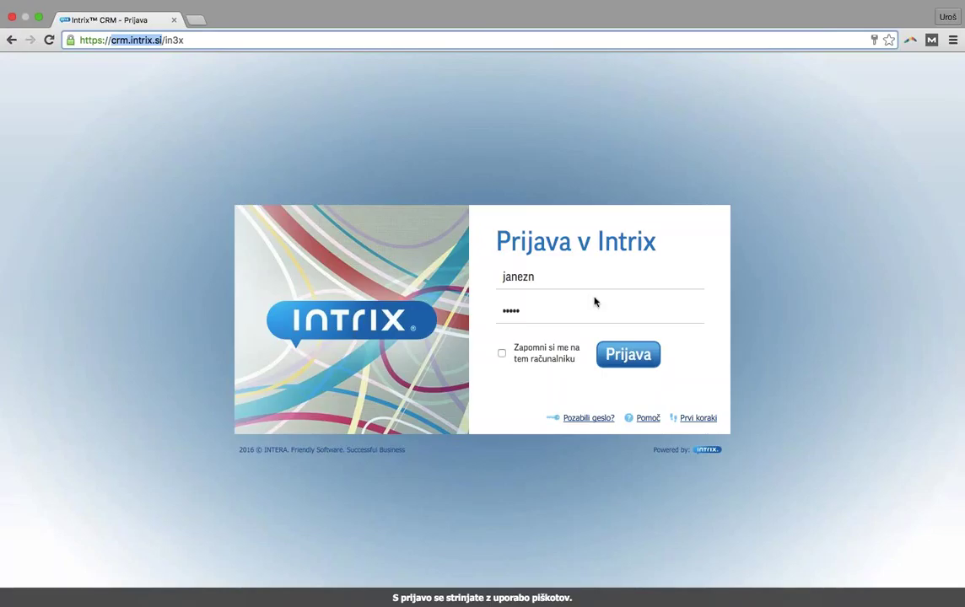
pyautogui.click(628, 355)
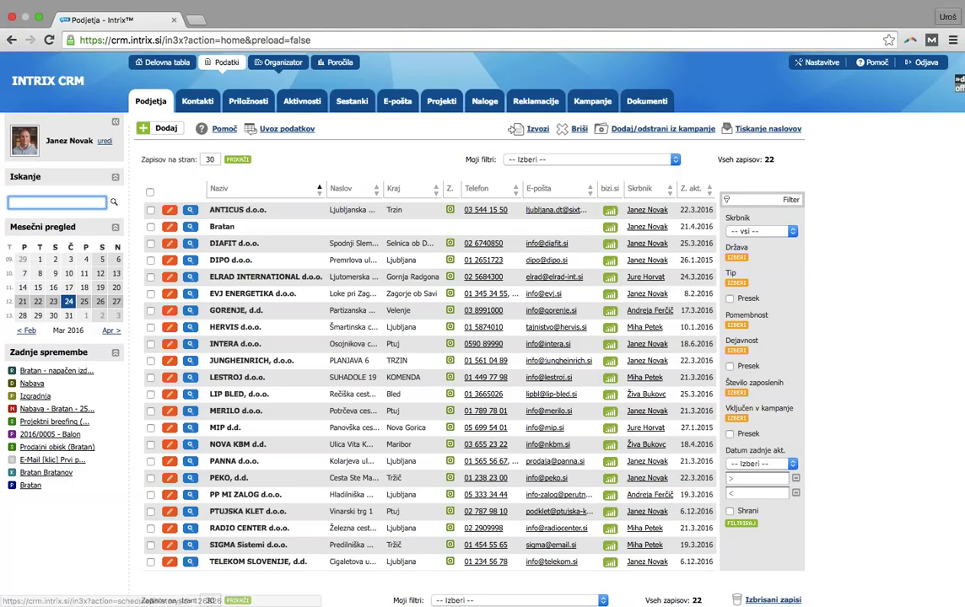
pyautogui.click(285, 72)
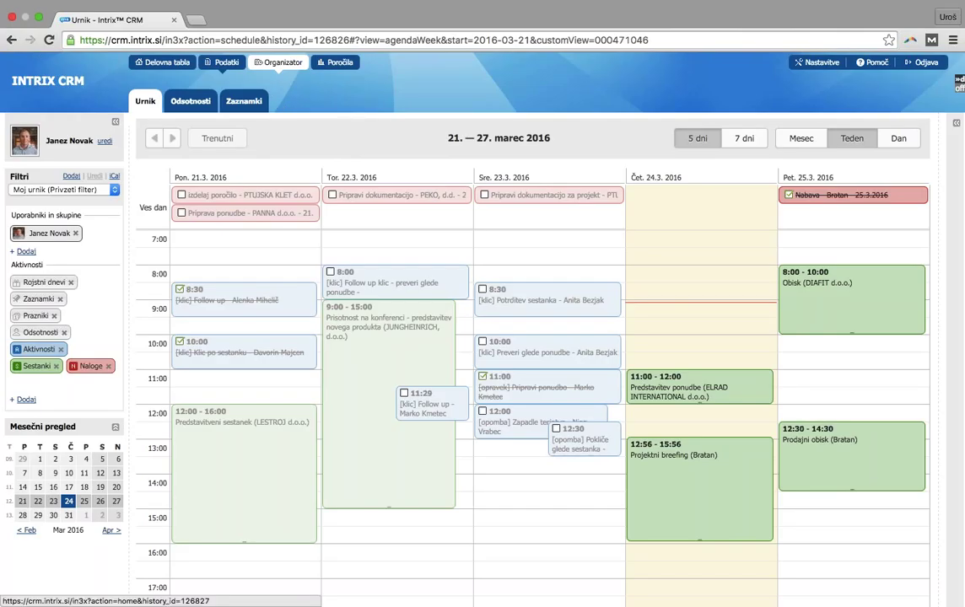
# Return to the Podjetja company list through the Podatki tab
pyautogui.click(221, 61)
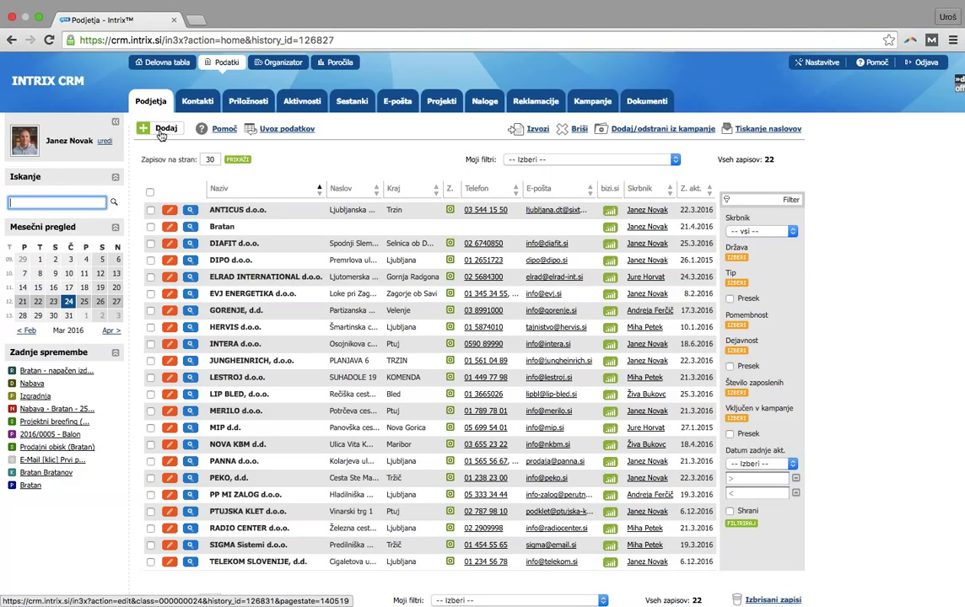
# Add a new company named 'Hotelj bernardin' and search for it in the BIZI.SI directory
pyautogui.click(161, 132)
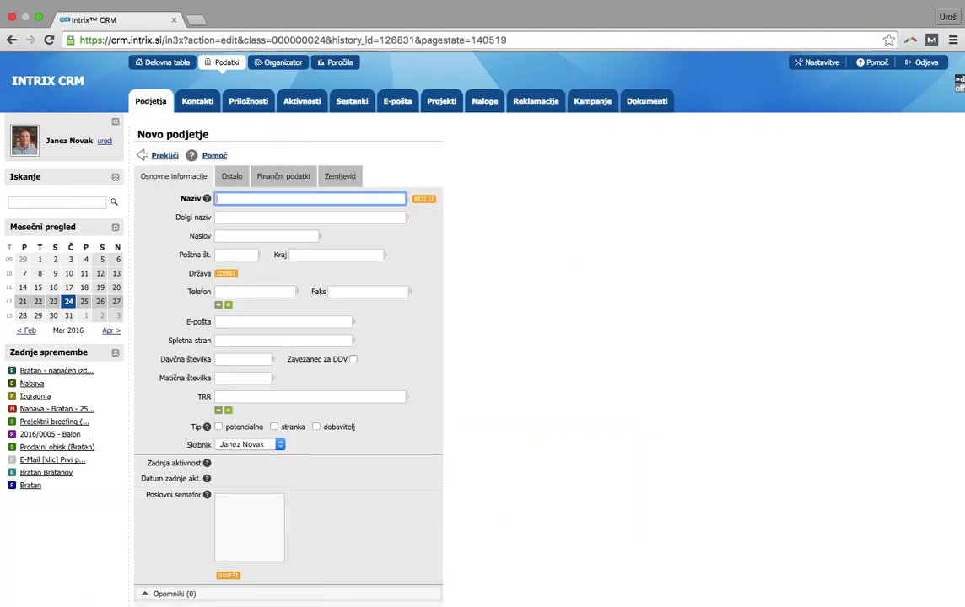
pyautogui.write('Hotelj bernardin')
pyautogui.click(377, 177)
pyautogui.scroll(-1, 379, 181)
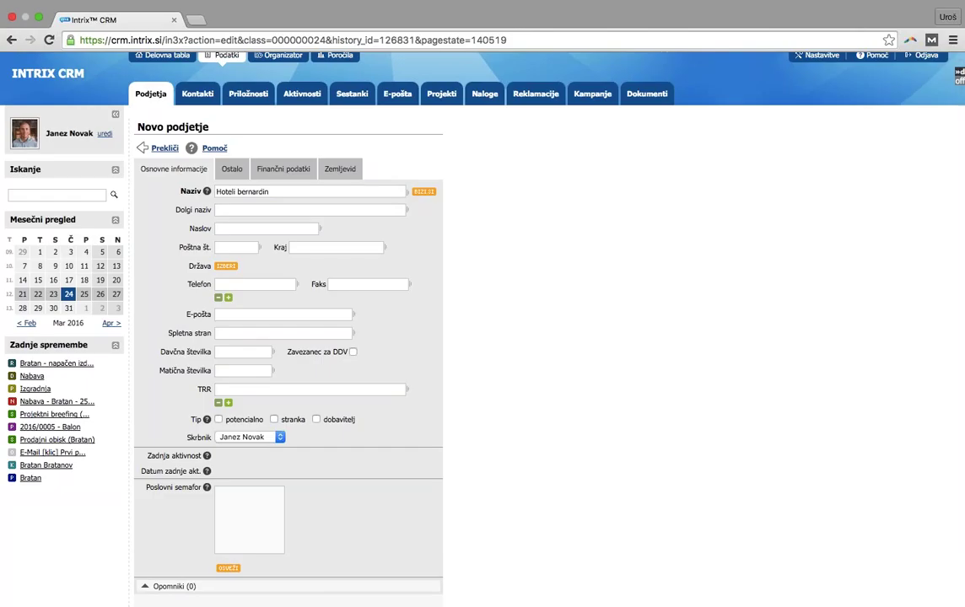
pyautogui.click(424, 192)
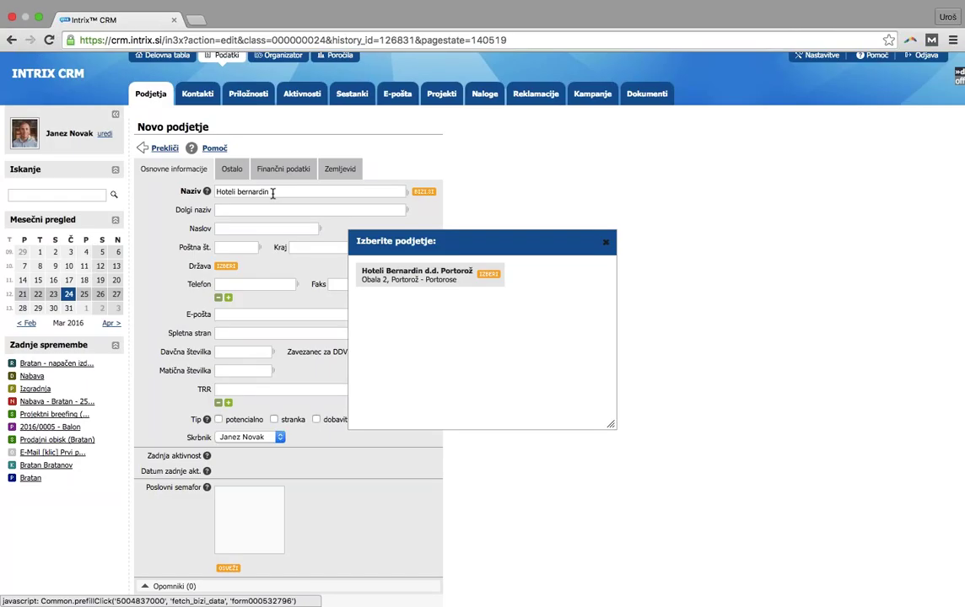
# Prefill the form with Hoteli Bernardin d.d. Portorož registry data and review the filled fields
pyautogui.click(490, 276)
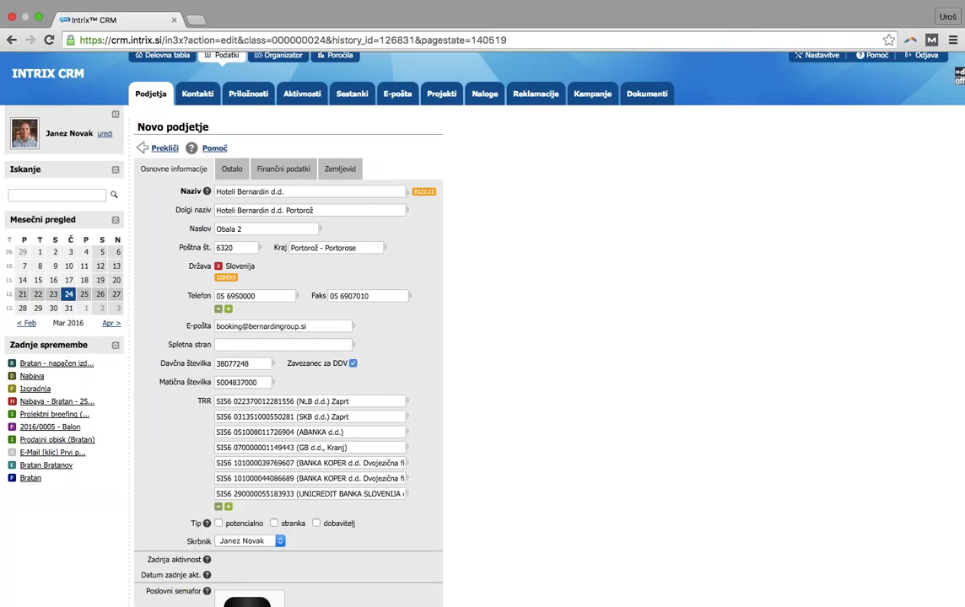
pyautogui.scroll(-2, 508, 287)
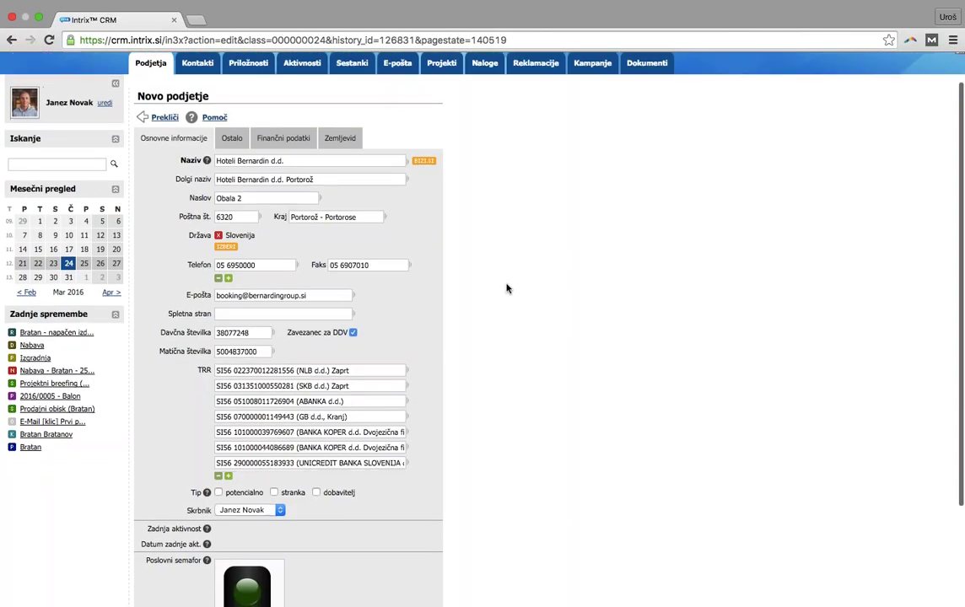
pyautogui.scroll(-1, 507, 288)
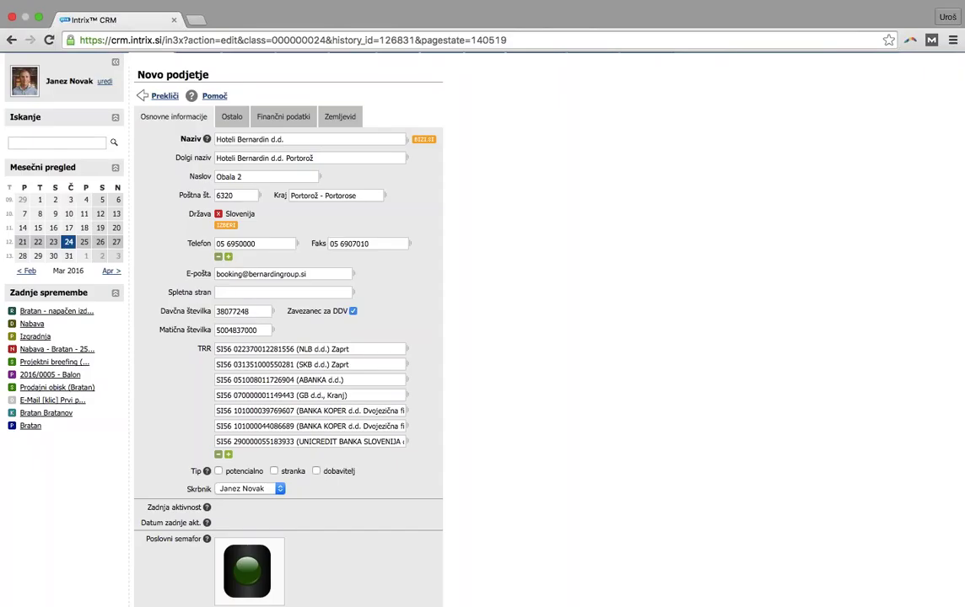
pyautogui.scroll(-1, 253, 422)
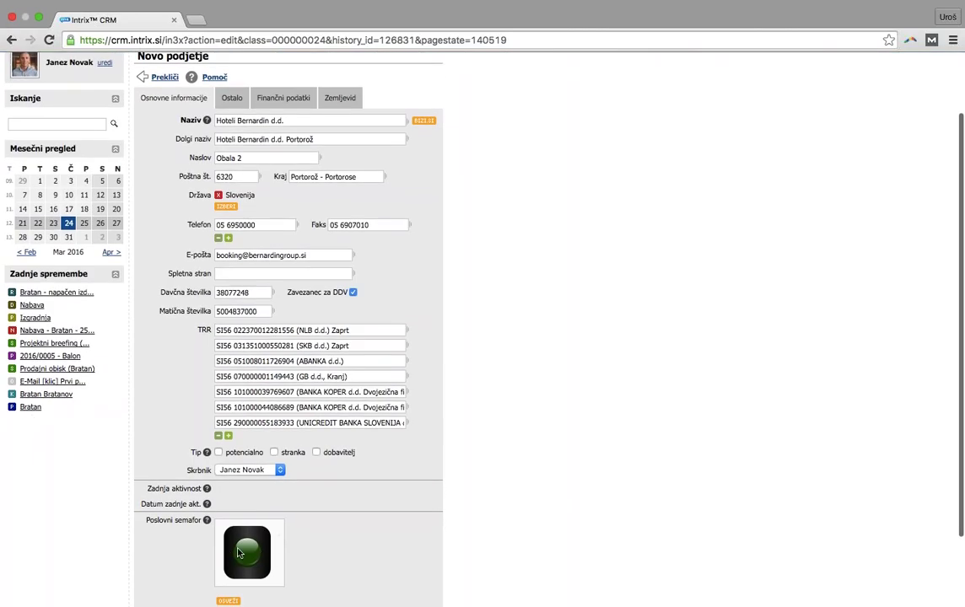
pyautogui.click(231, 98)
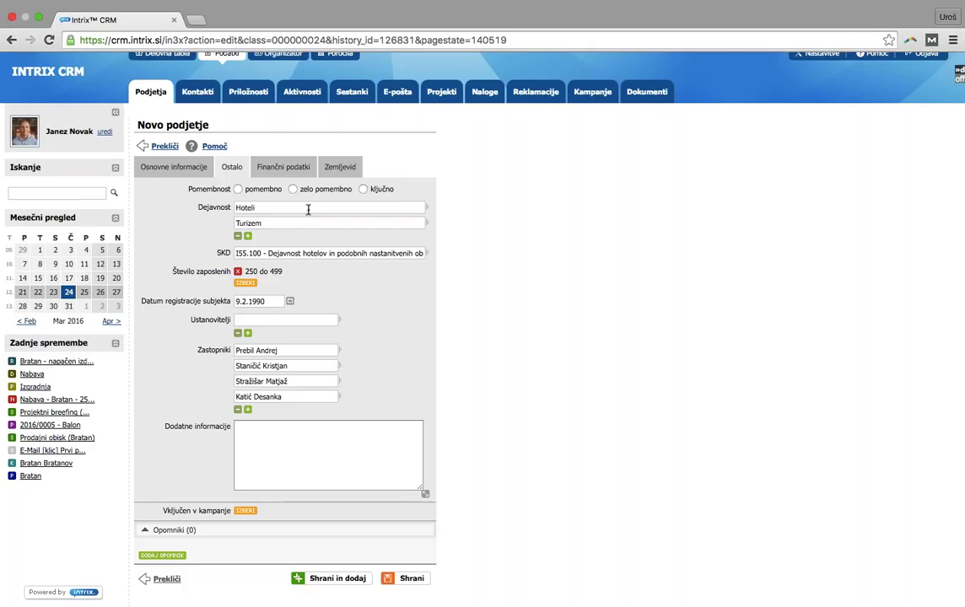
pyautogui.click(268, 166)
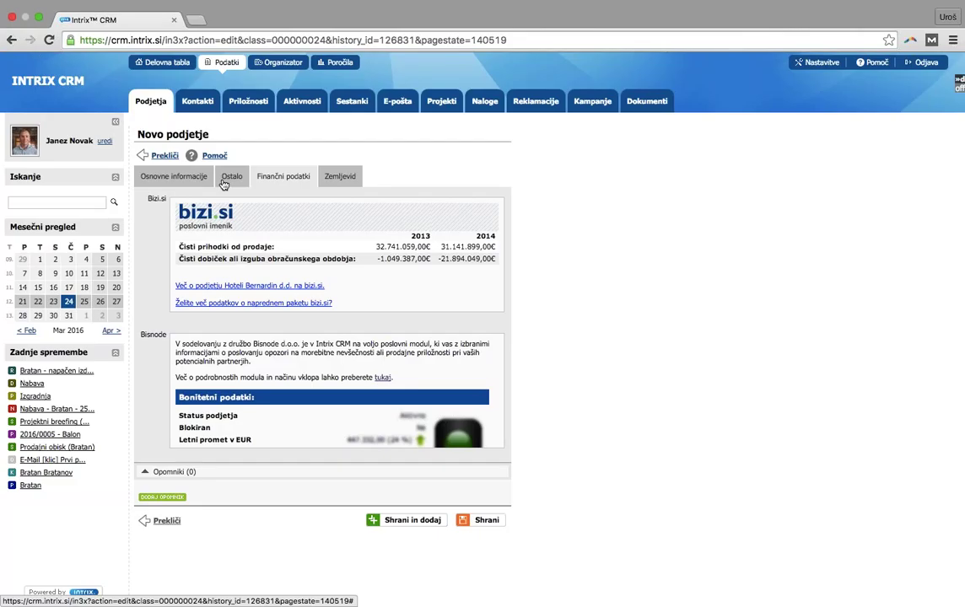
pyautogui.click(230, 178)
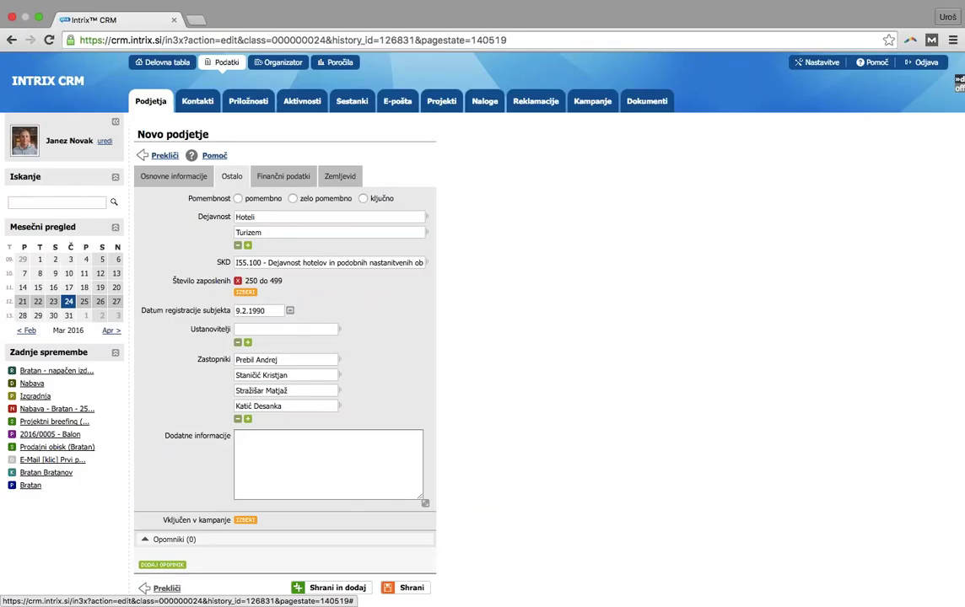
pyautogui.click(191, 178)
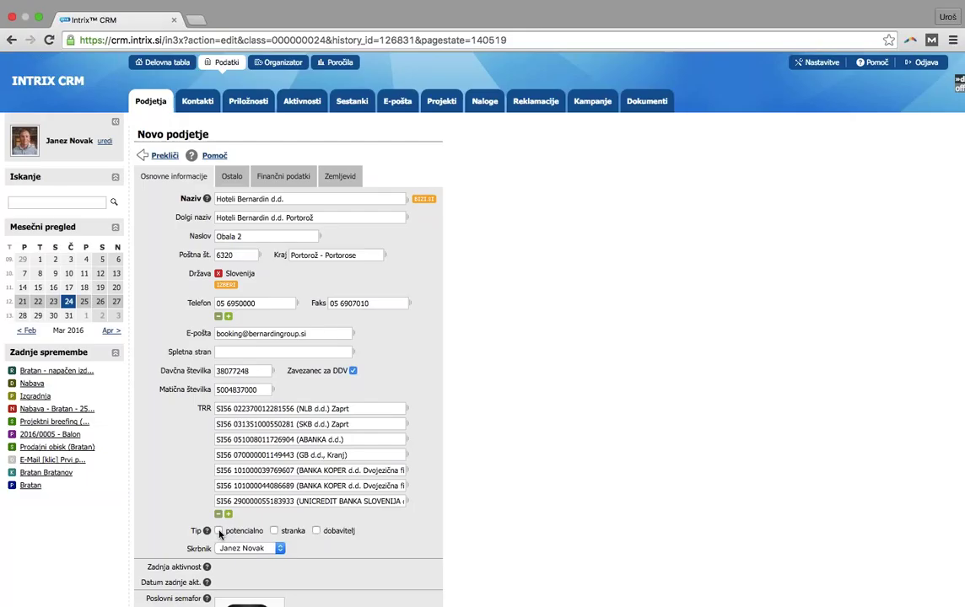
# Mark the company as both potencialno and dobavitelj, then save it
pyautogui.click(249, 532)
pyautogui.click(324, 534)
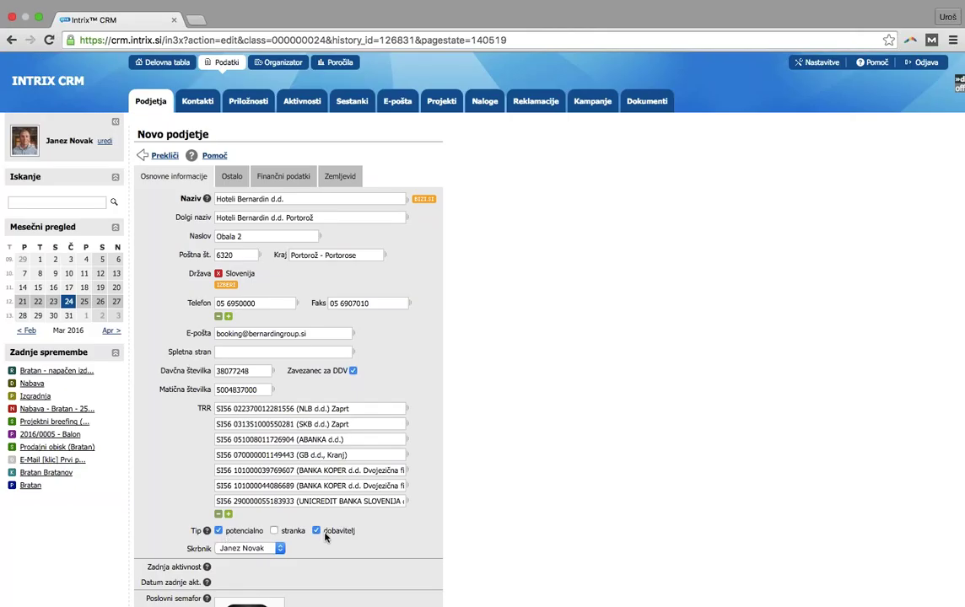
pyautogui.scroll(-5, 467, 537)
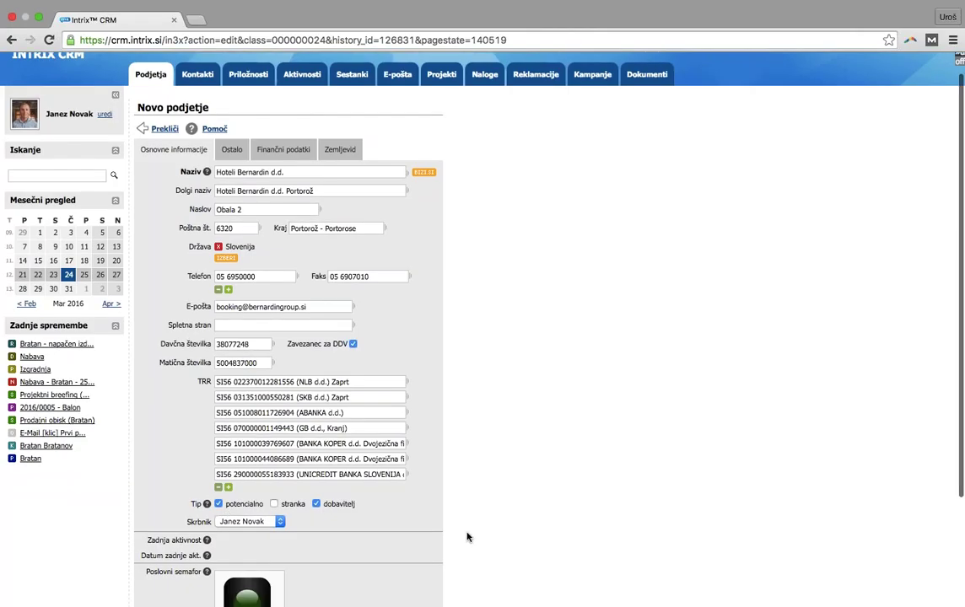
pyautogui.click(404, 581)
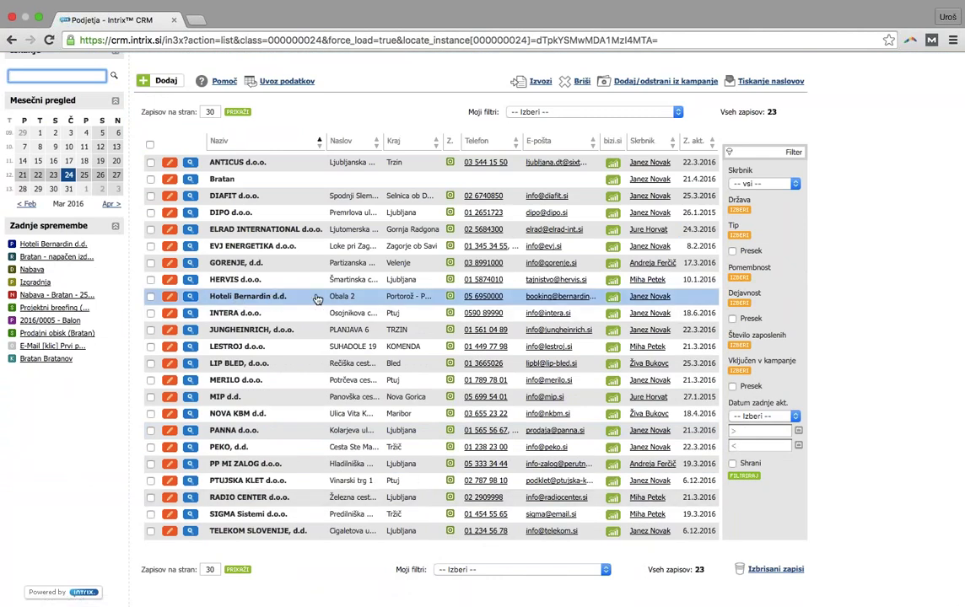
# Scroll up the Podjetja list to see the saved Hoteli Bernardin d.d. record
pyautogui.scroll(1, 317, 299)
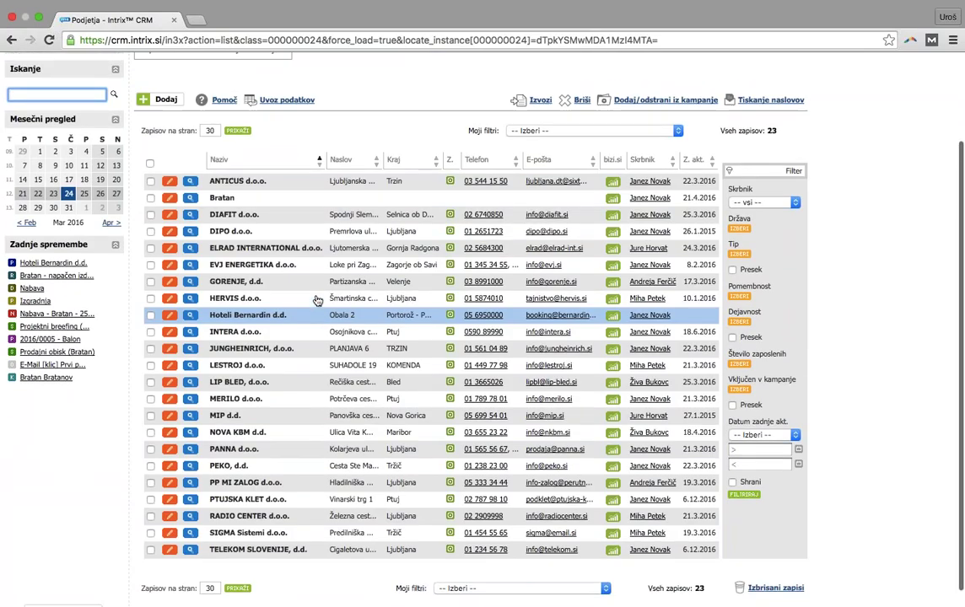
pyautogui.scroll(3, 317, 299)
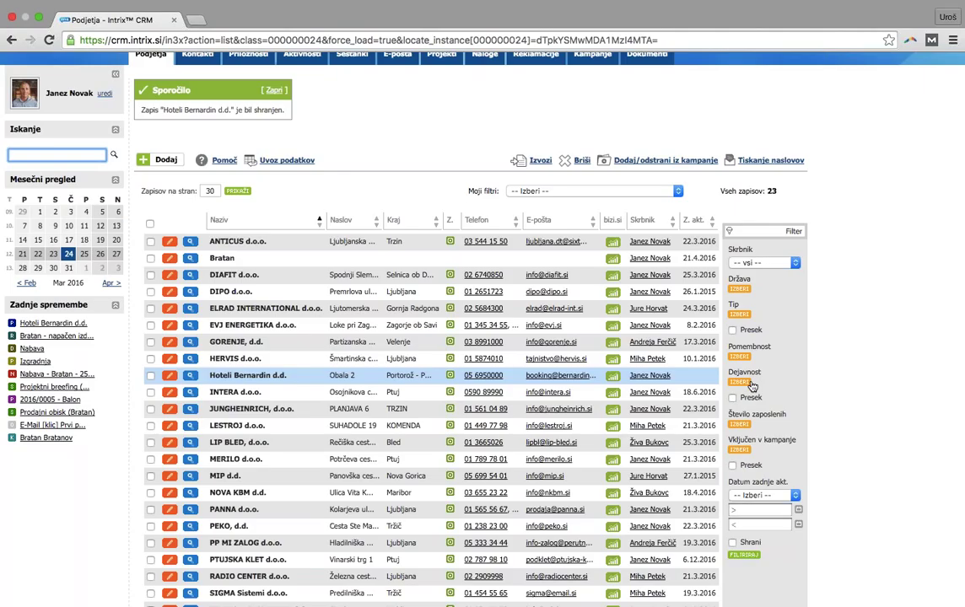
# Filter companies by the logged-in user as Skrbnik, Država Slovenija and Tip dobavitelj
pyautogui.click(756, 263)
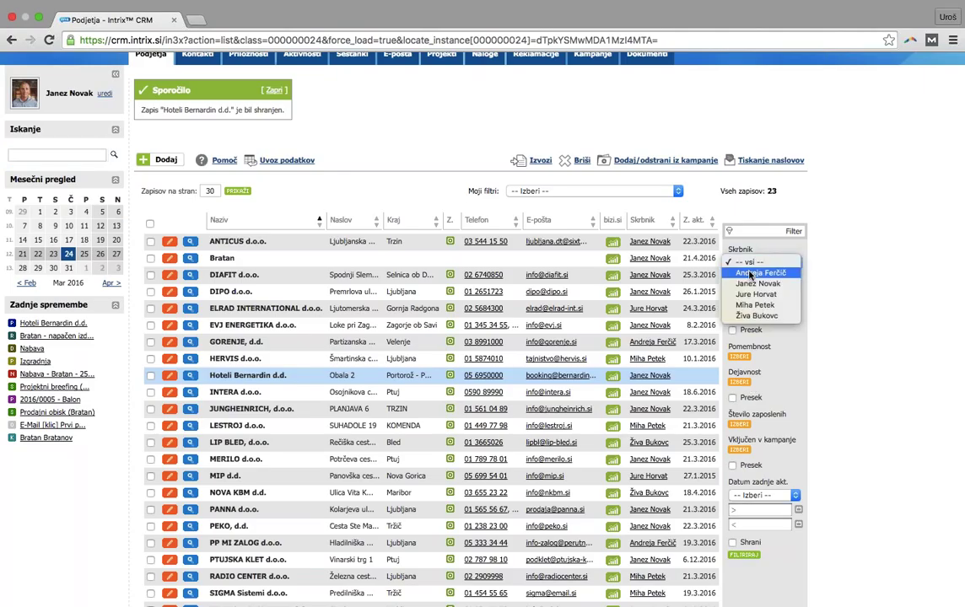
pyautogui.click(747, 283)
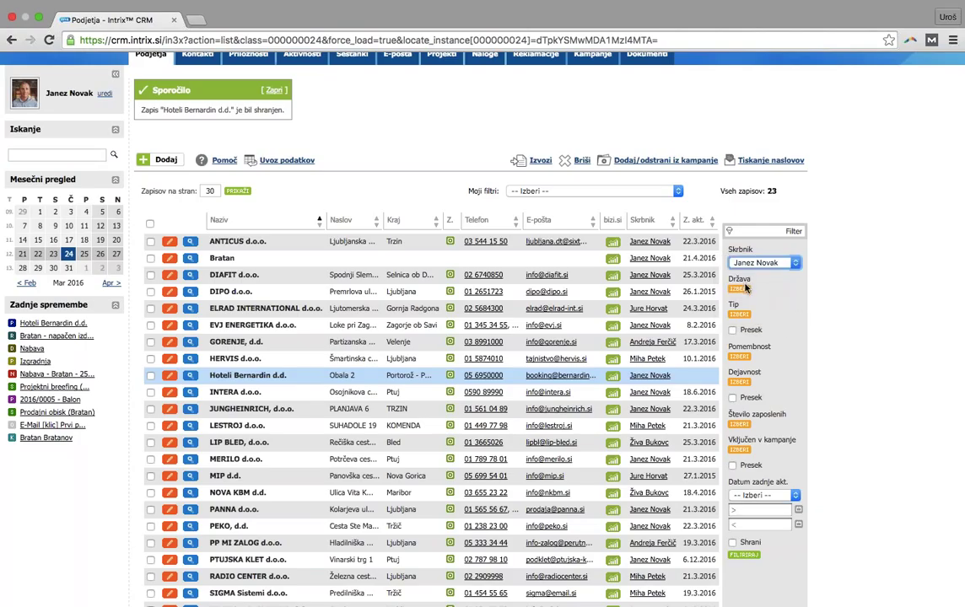
pyautogui.click(742, 290)
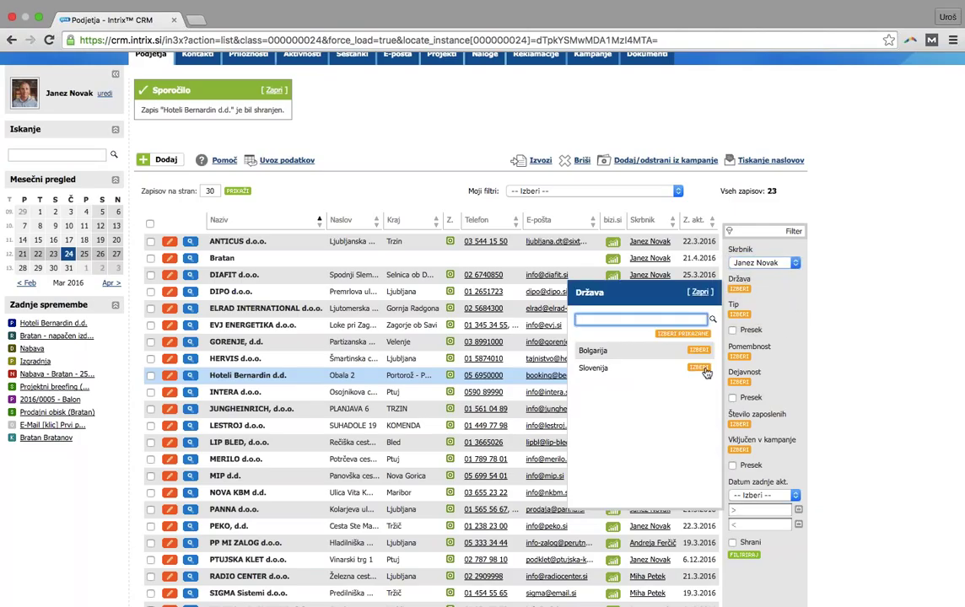
pyautogui.click(699, 367)
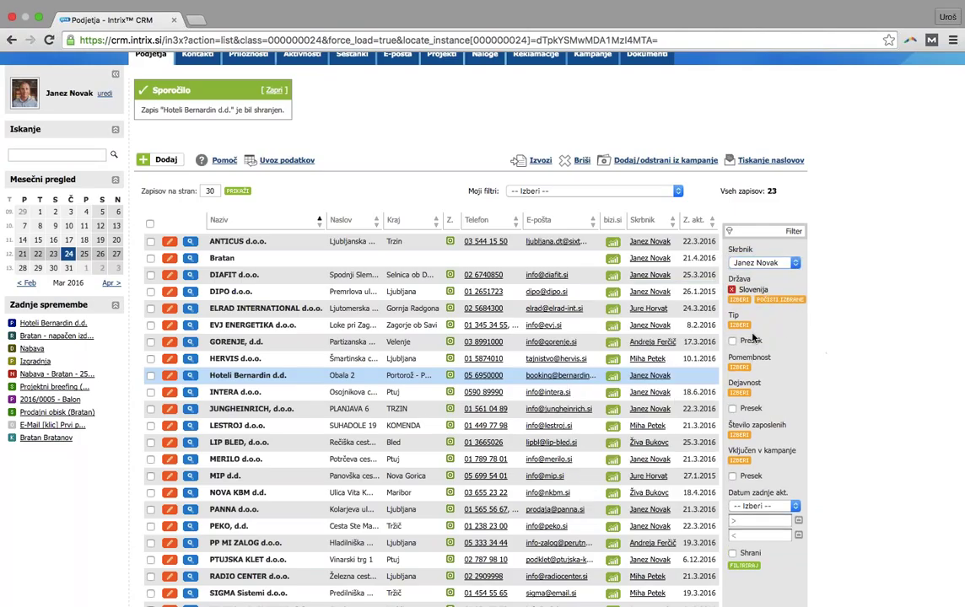
pyautogui.click(740, 326)
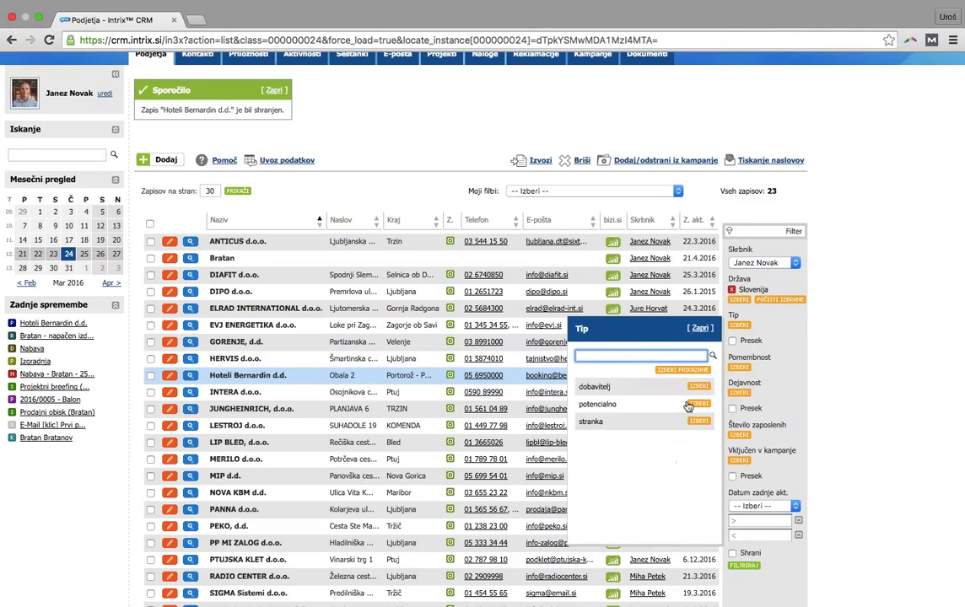
pyautogui.click(699, 385)
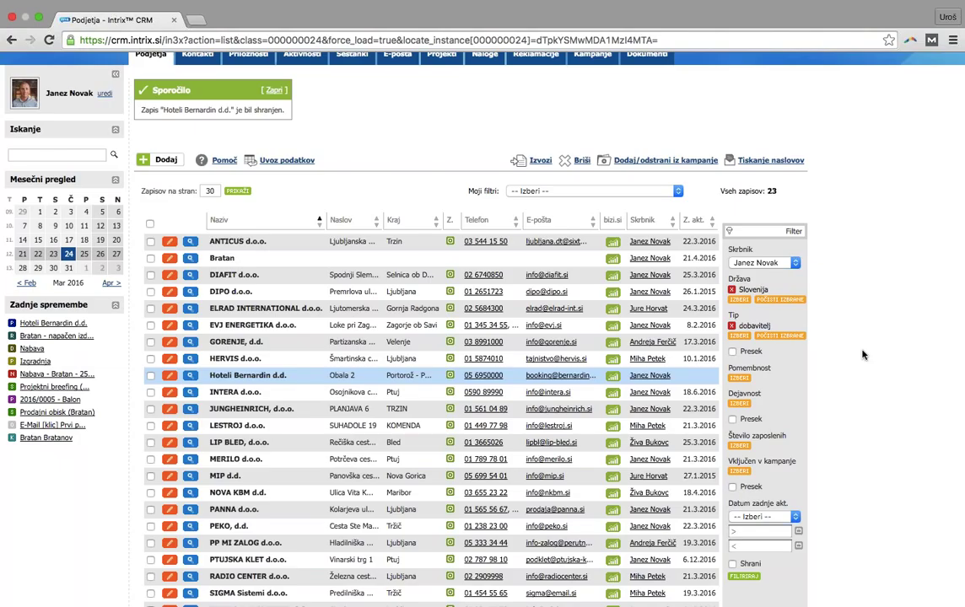
pyautogui.scroll(-2, 770, 457)
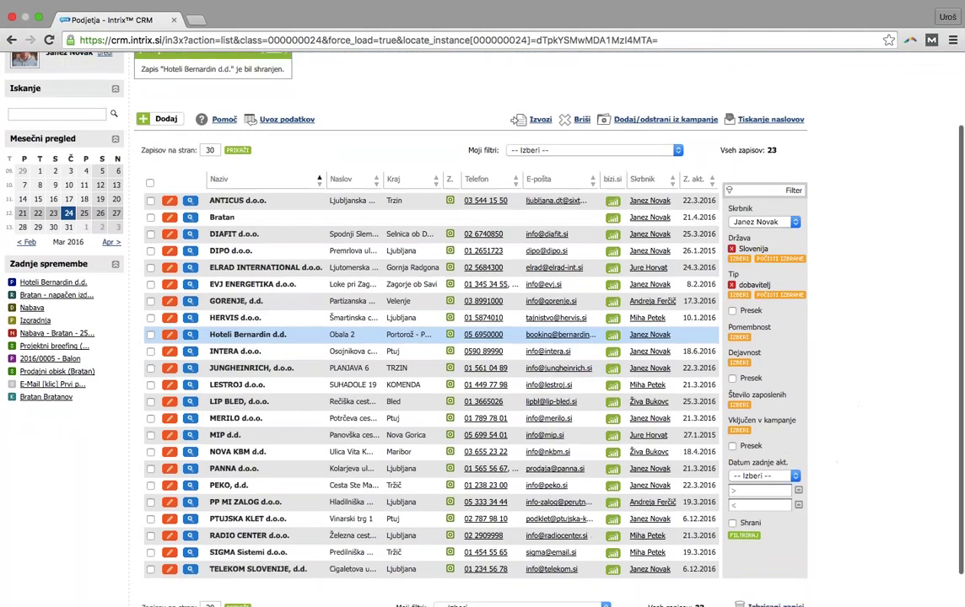
# Apply the filter, narrowing the company list to 5 suppliers
pyautogui.click(746, 536)
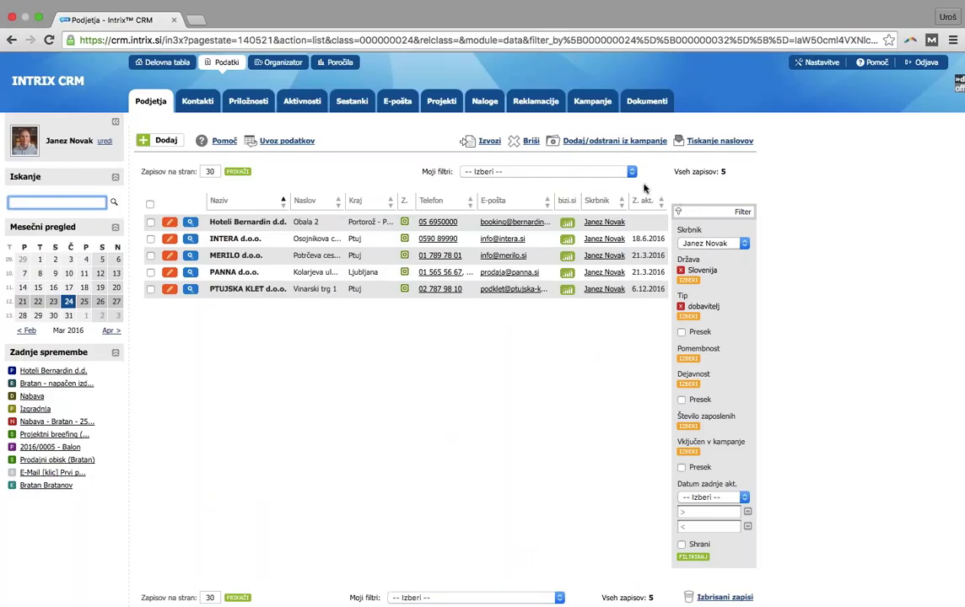
pyautogui.click(553, 172)
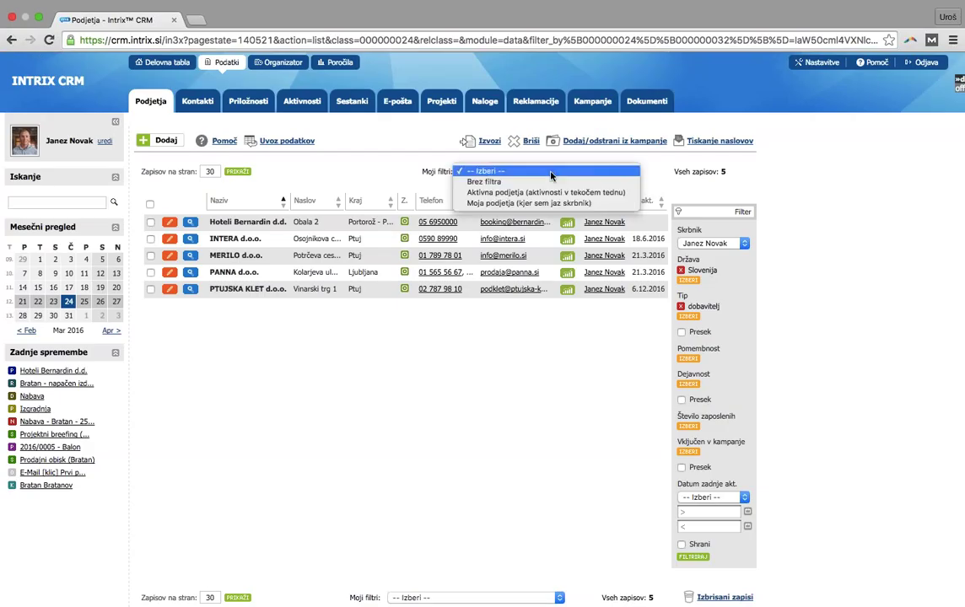
# Switch to the saved 'Aktivna podjetja (aktivnosti v tekočem tednu)' filter
pyautogui.click(504, 192)
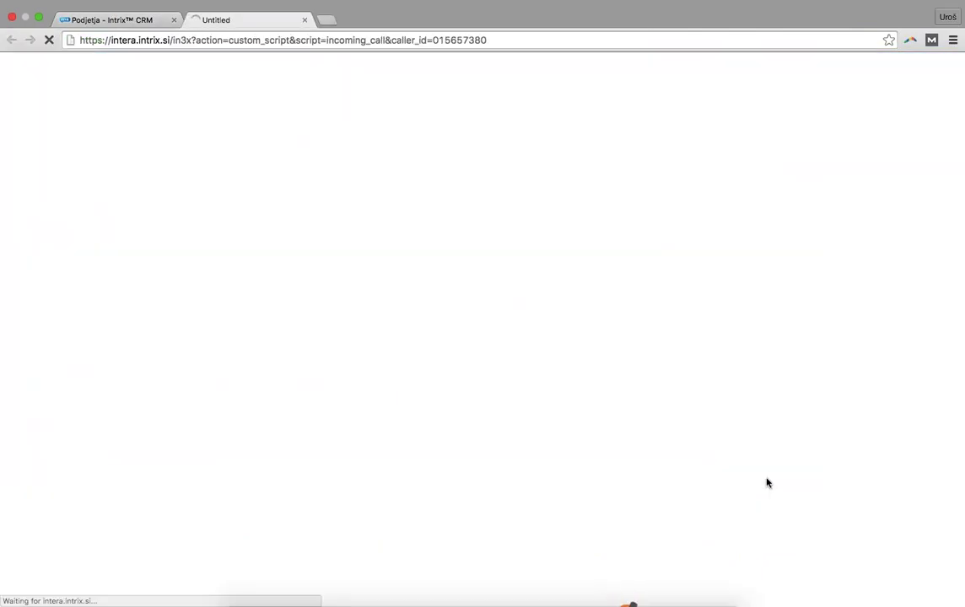
# Close the incoming-call window in Zoiper and return to the CRM in Chrome
pyautogui.moveTo(610, 603)
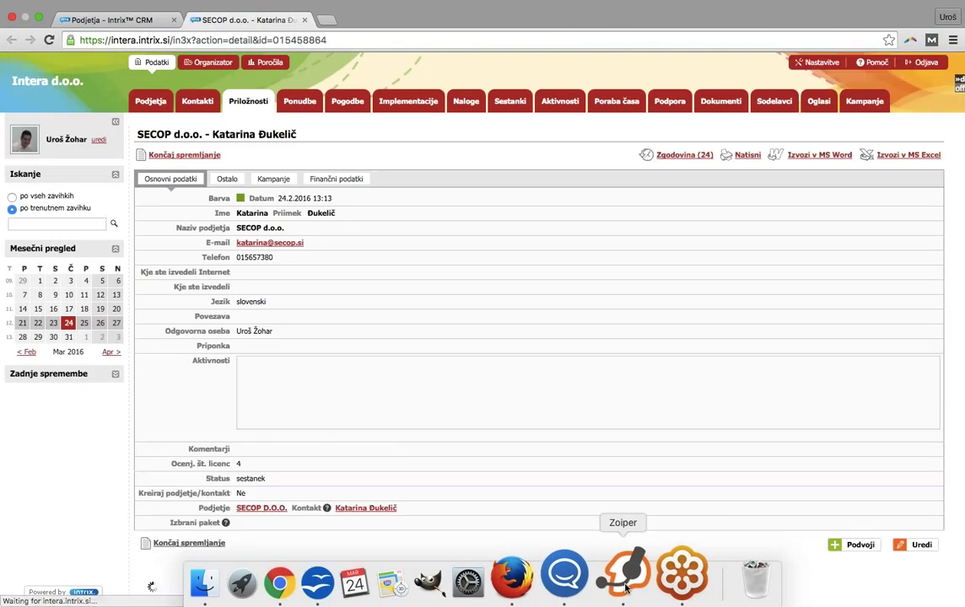
pyautogui.click(625, 581)
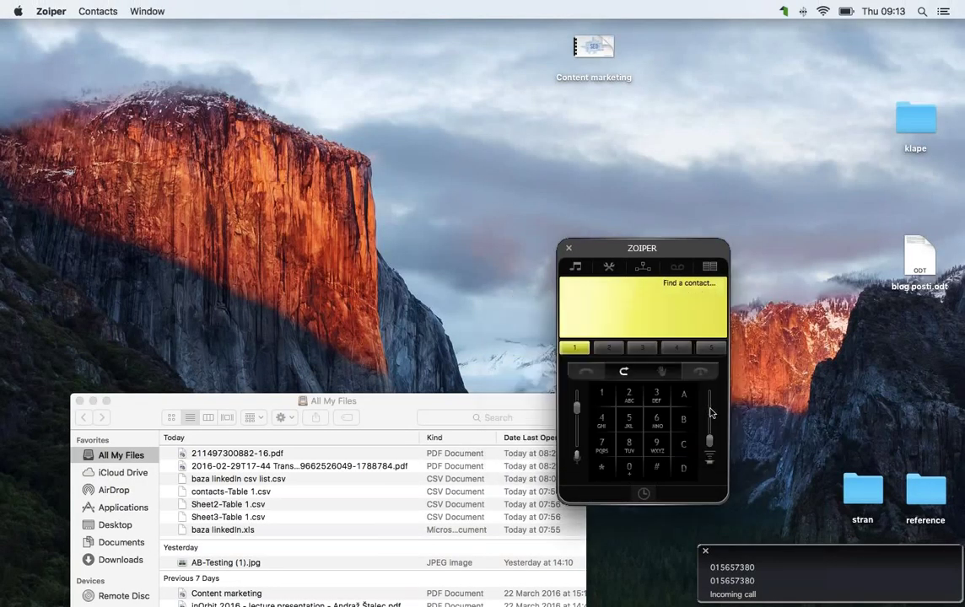
pyautogui.click(568, 250)
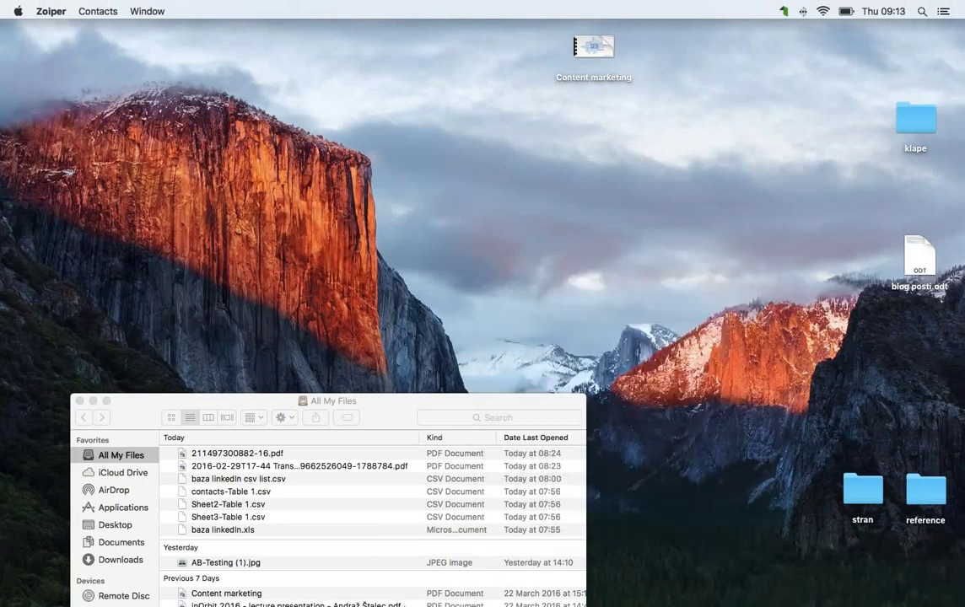
pyautogui.moveTo(360, 590)
pyautogui.click(330, 577)
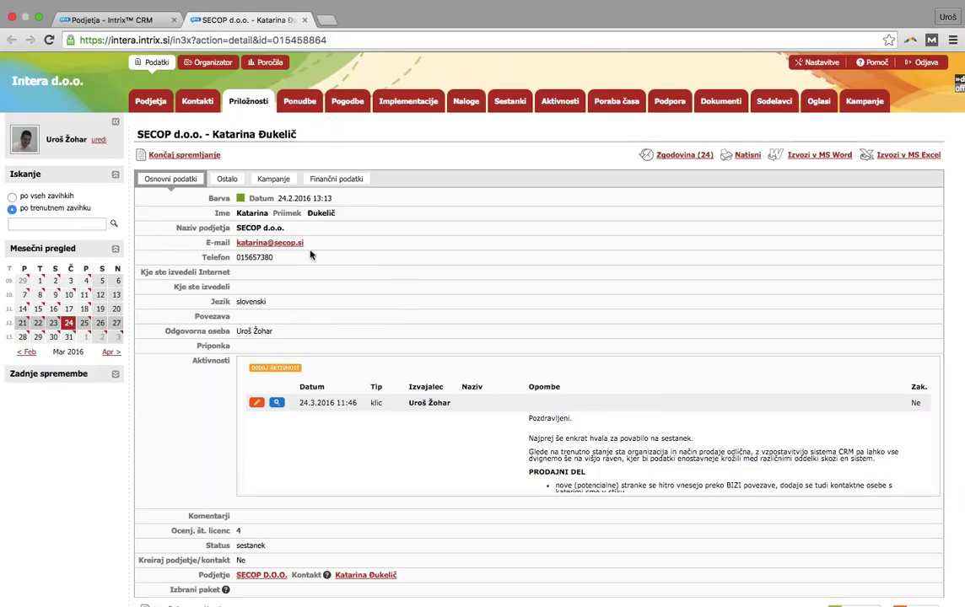
# Browse the SECOP d.o.o. caller's Aktivnosti, Sestanki and Ponudbe tabs, then close the record
pyautogui.scroll(-5, 351, 363)
pyautogui.scroll(-5, 455, 514)
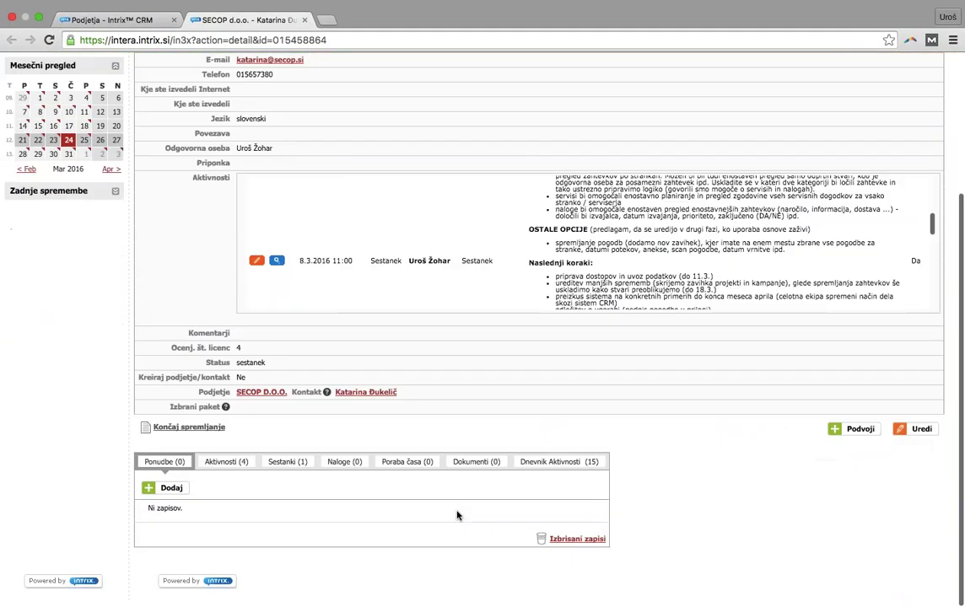
pyautogui.click(226, 473)
pyautogui.click(287, 473)
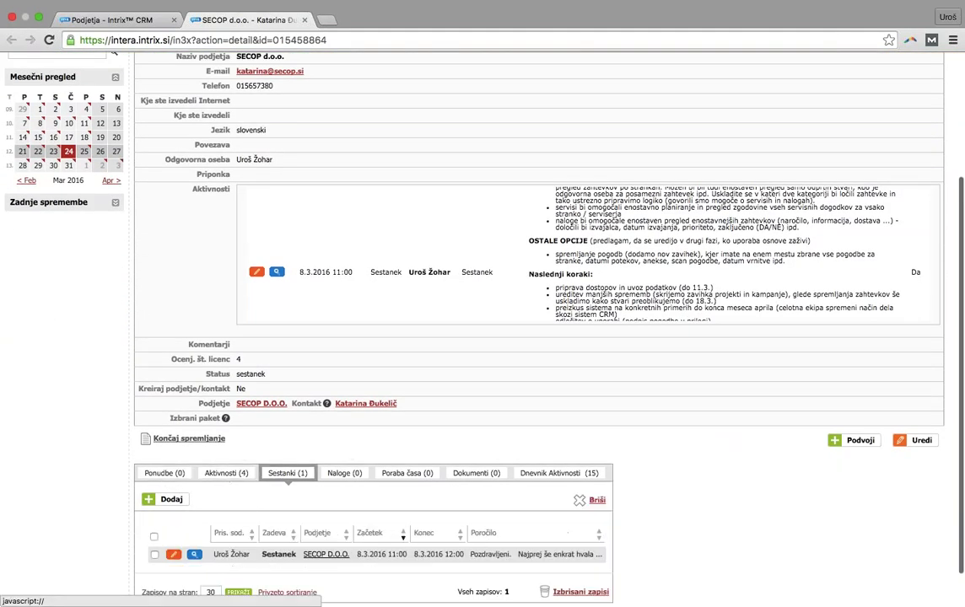
pyautogui.click(165, 474)
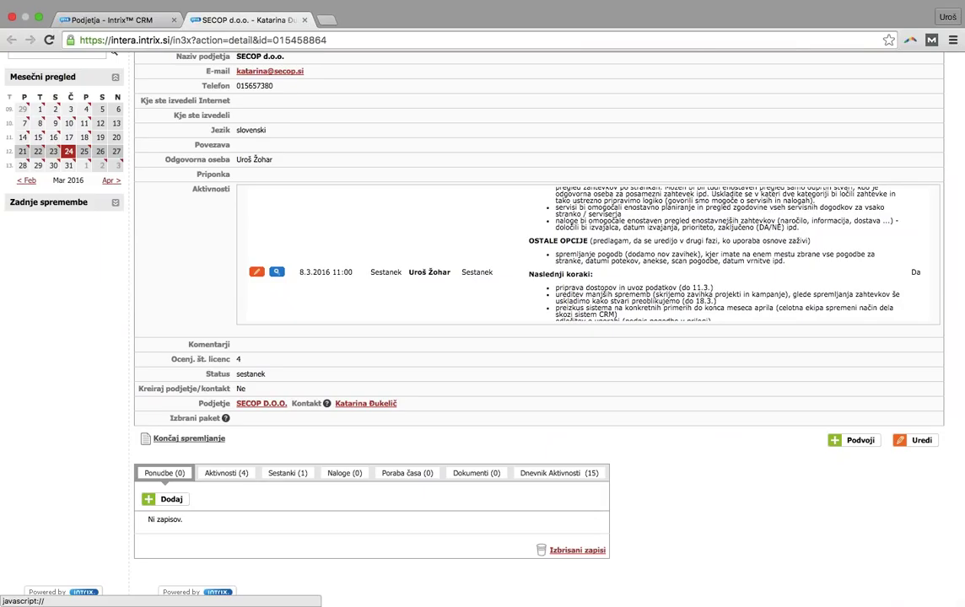
pyautogui.click(365, 403)
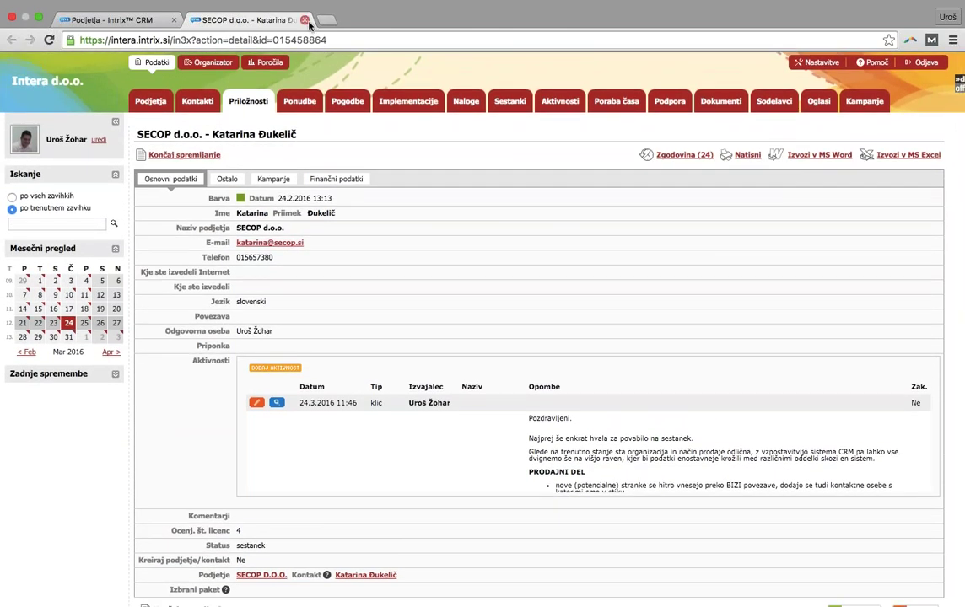
pyautogui.click(305, 19)
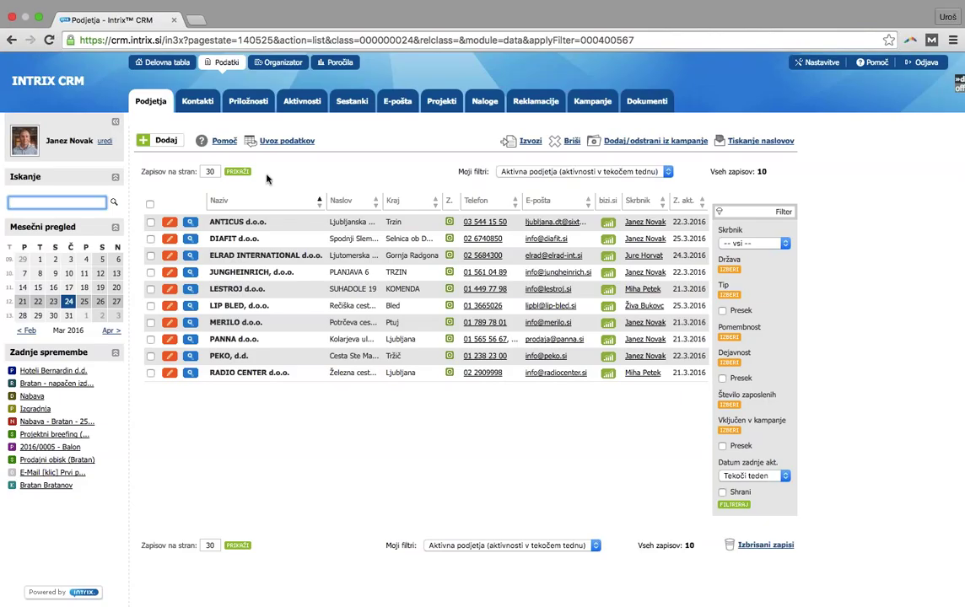
# Reload the Podjetja list unfiltered so all 23 companies appear
pyautogui.click(150, 110)
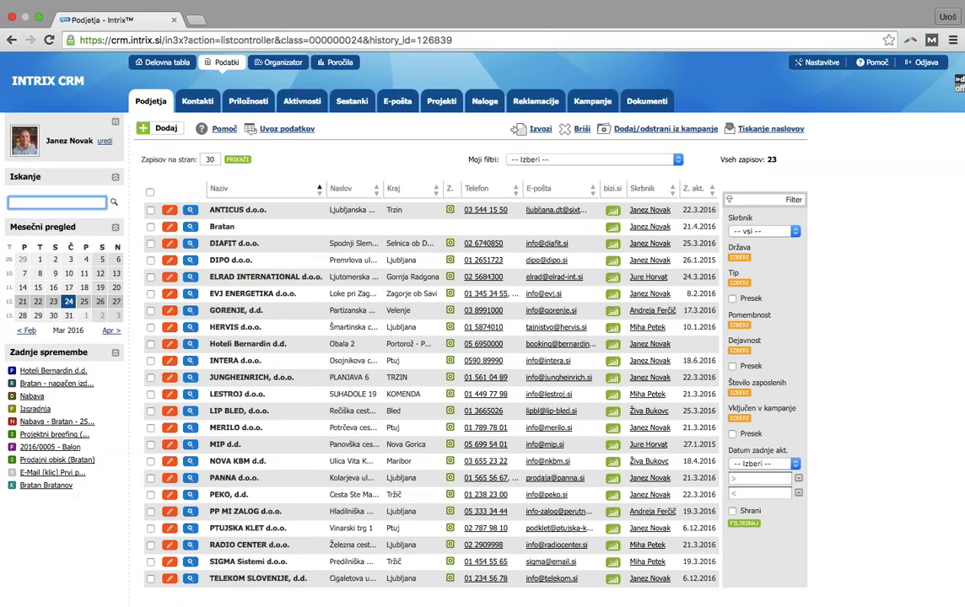
# Search for 'hoteli' and open the Hoteli Bernardin d.d. company record
pyautogui.write('hoteli')
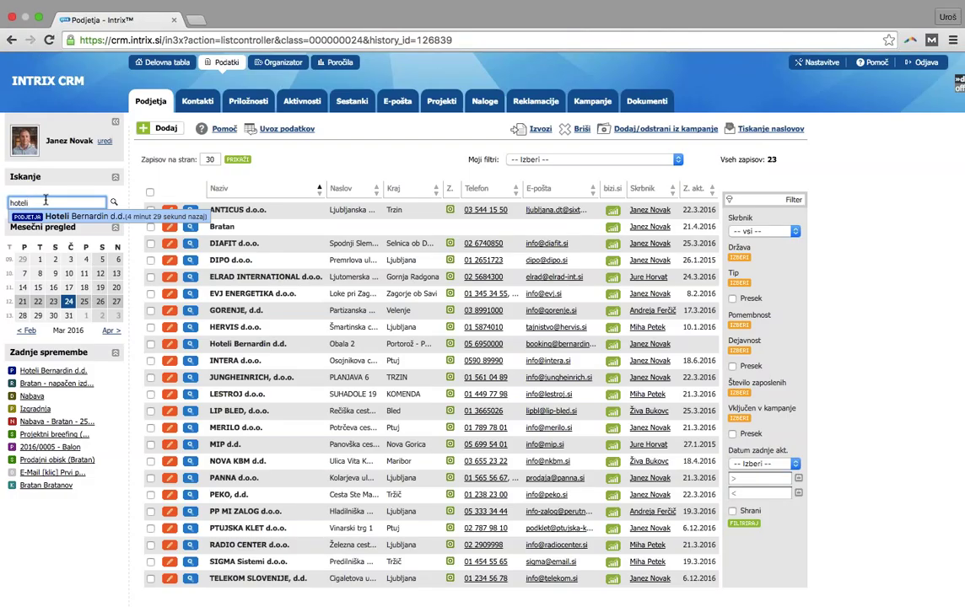
pyautogui.click(61, 221)
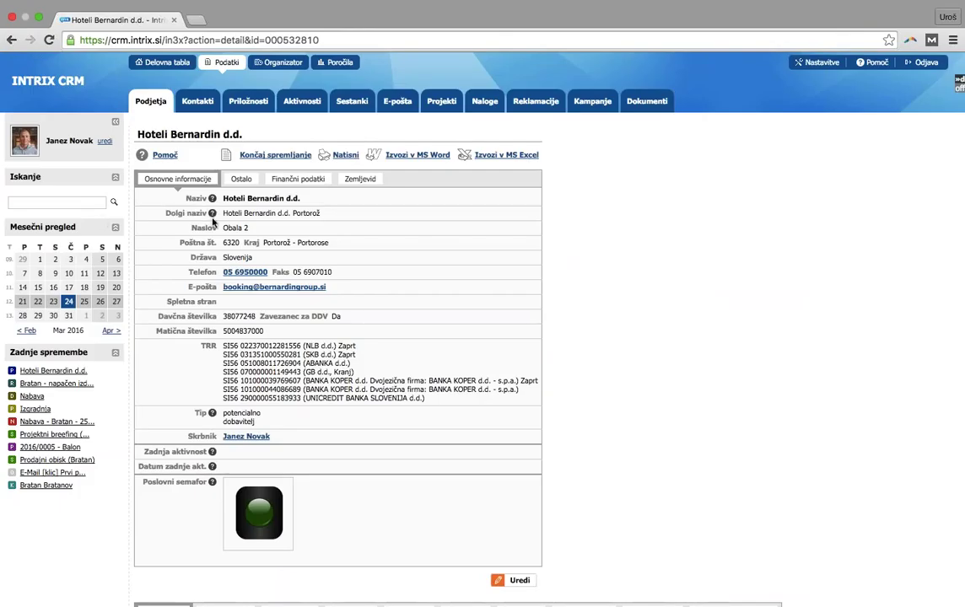
pyautogui.scroll(-2, 482, 303)
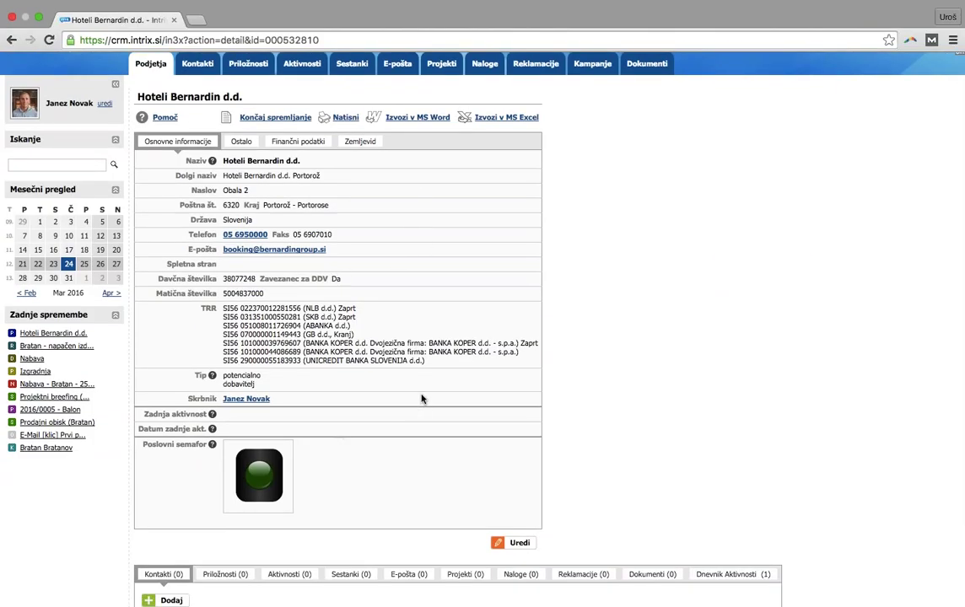
pyautogui.scroll(-3, 422, 399)
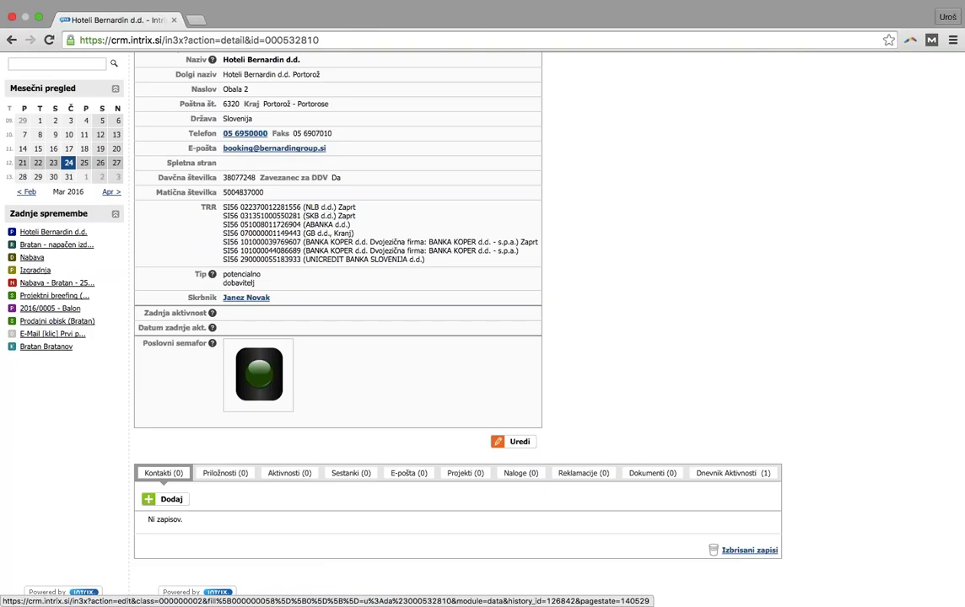
# Add a Hoteli Bernardin d.d. contact with first name, surname, phone, mobile number and e-mail
pyautogui.click(513, 441)
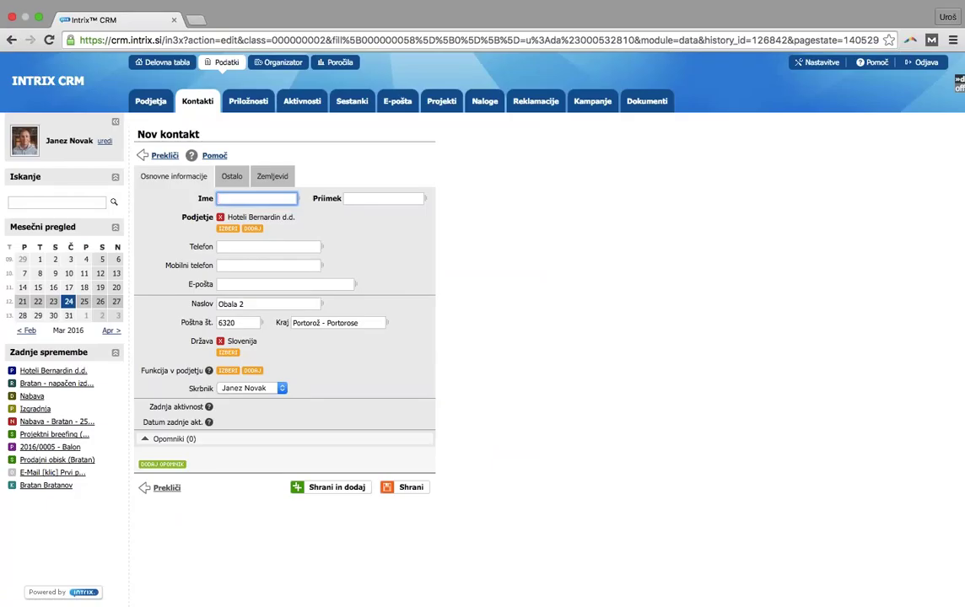
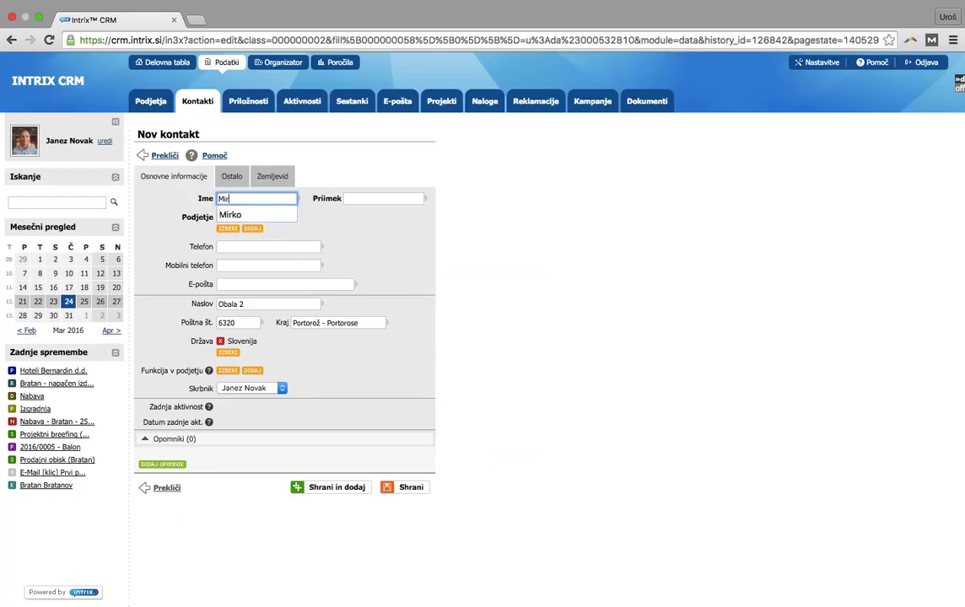
pyautogui.press('Tab')
pyautogui.press('Tab')
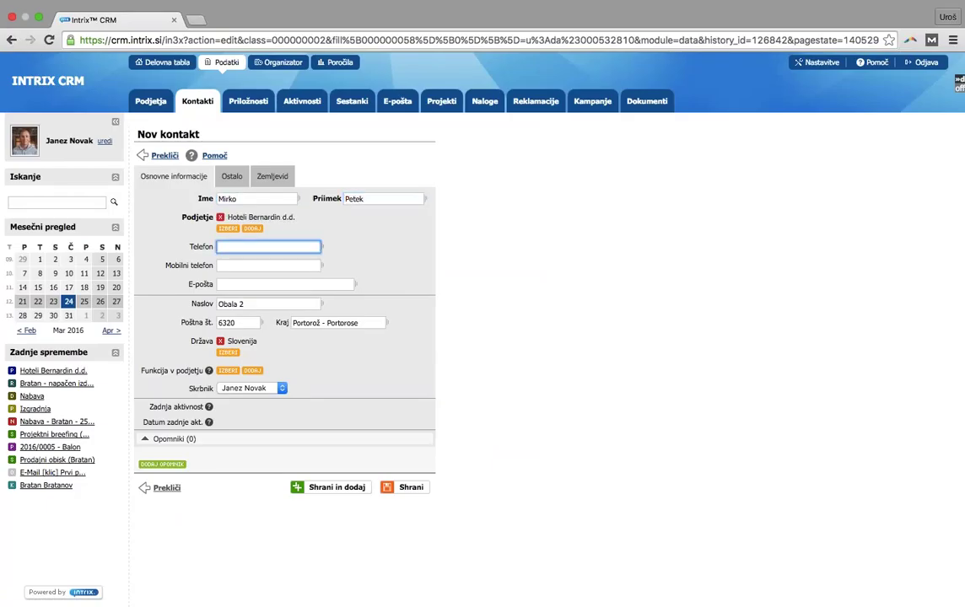
pyautogui.press('Tab')
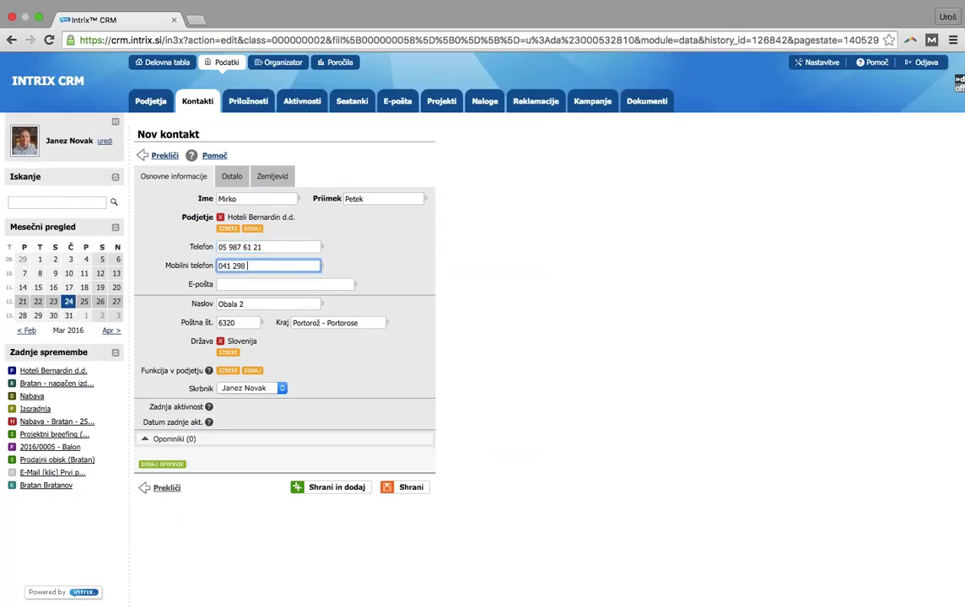
pyautogui.press('Tab')
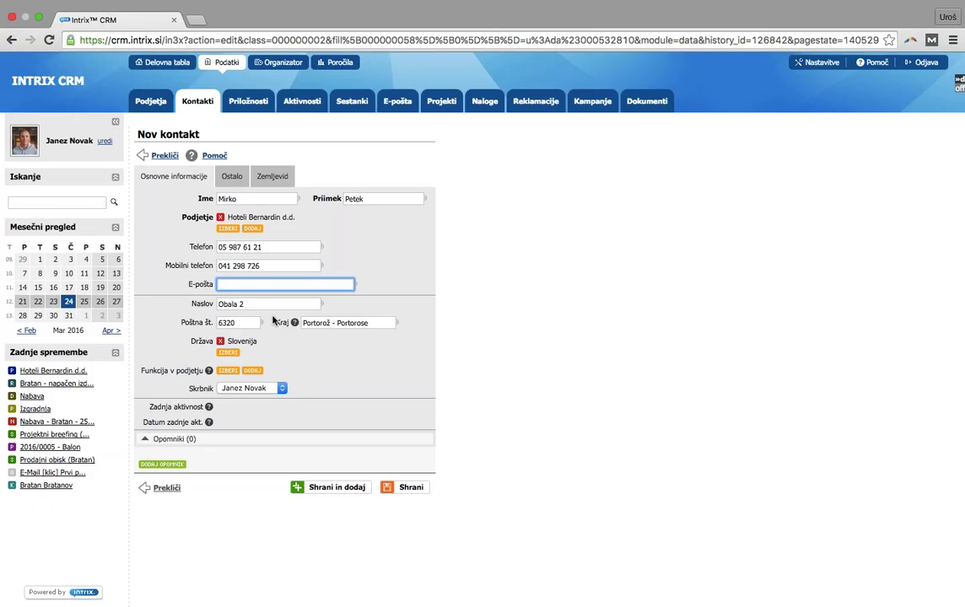
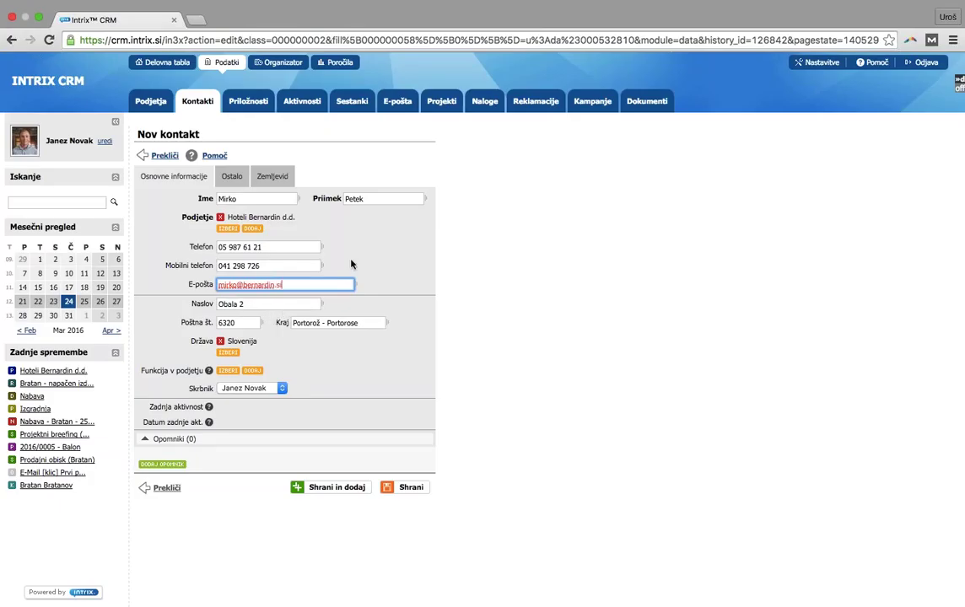
pyautogui.click(351, 263)
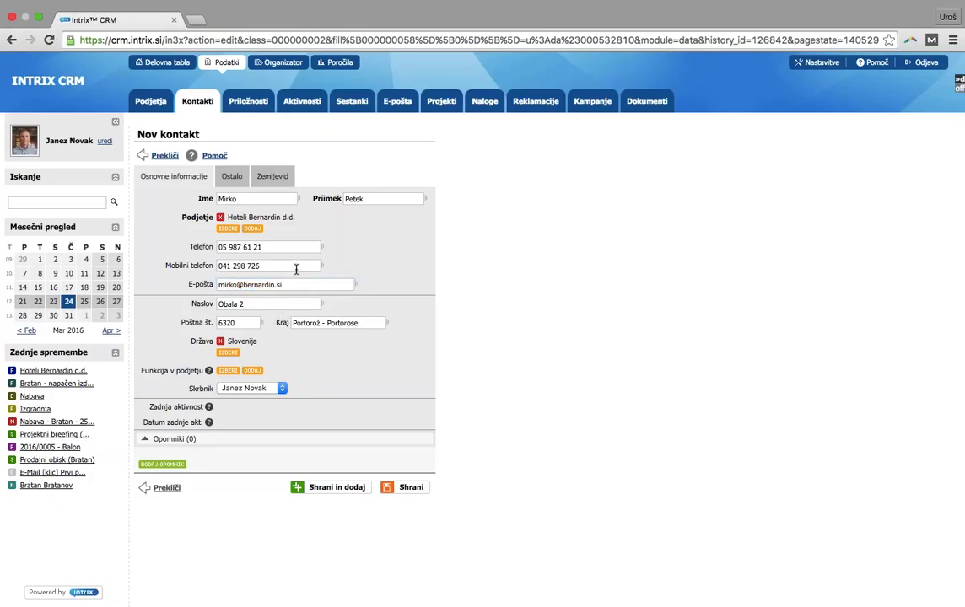
# Set the contact's function to direktor instead of grafični oblikovalec and save the contact
pyautogui.click(228, 371)
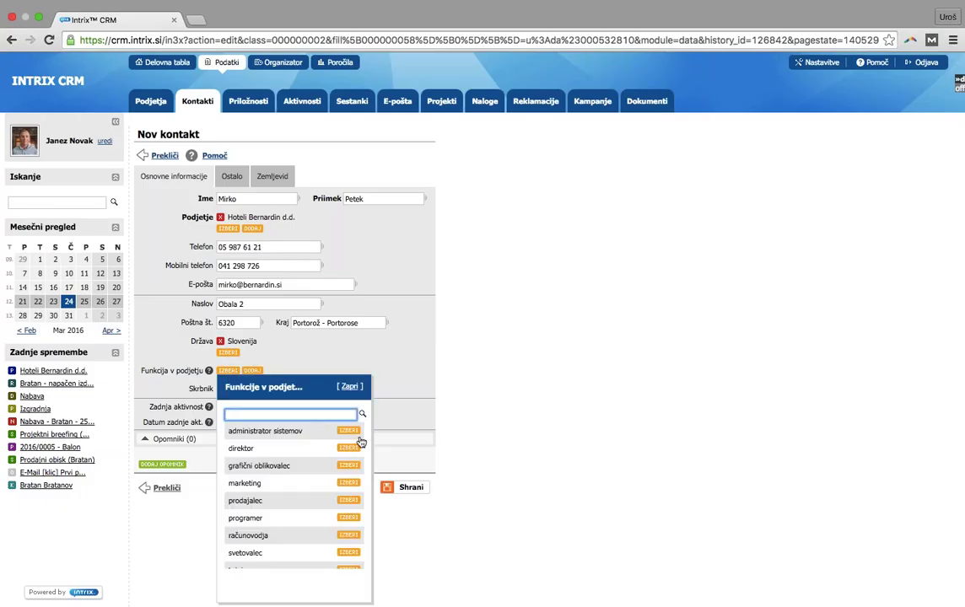
pyautogui.click(348, 465)
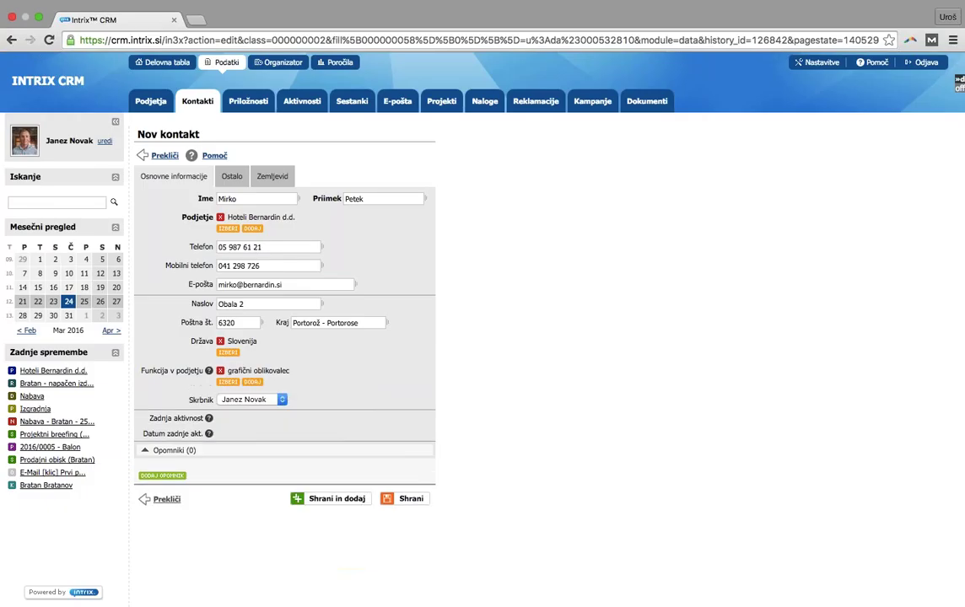
pyautogui.click(220, 371)
pyautogui.click(228, 370)
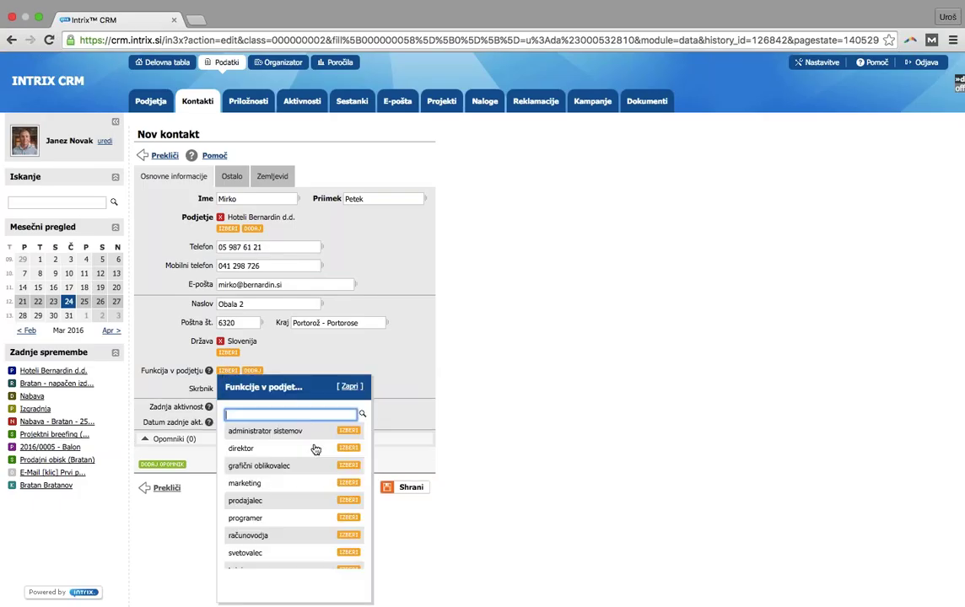
pyautogui.click(347, 448)
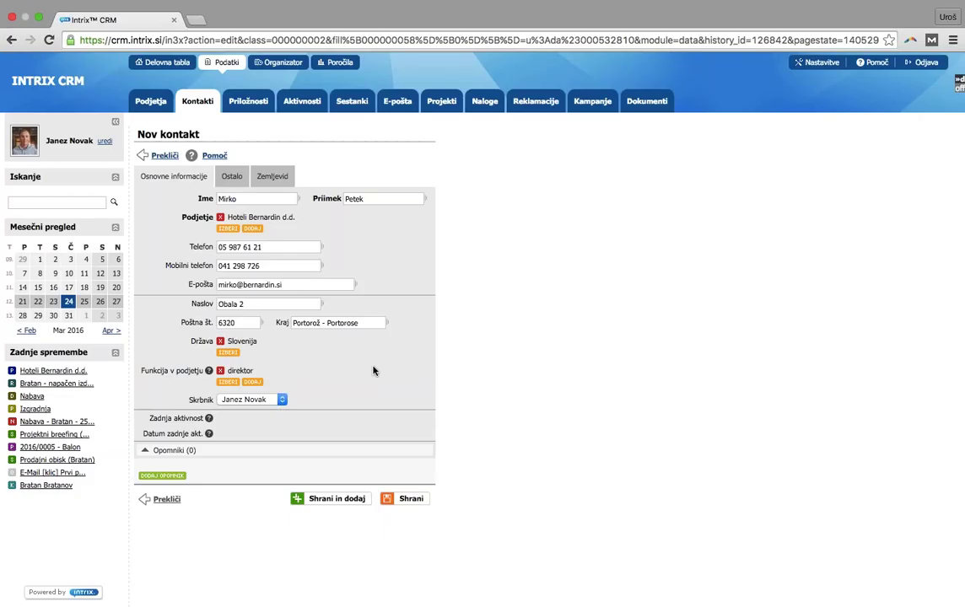
pyautogui.click(408, 498)
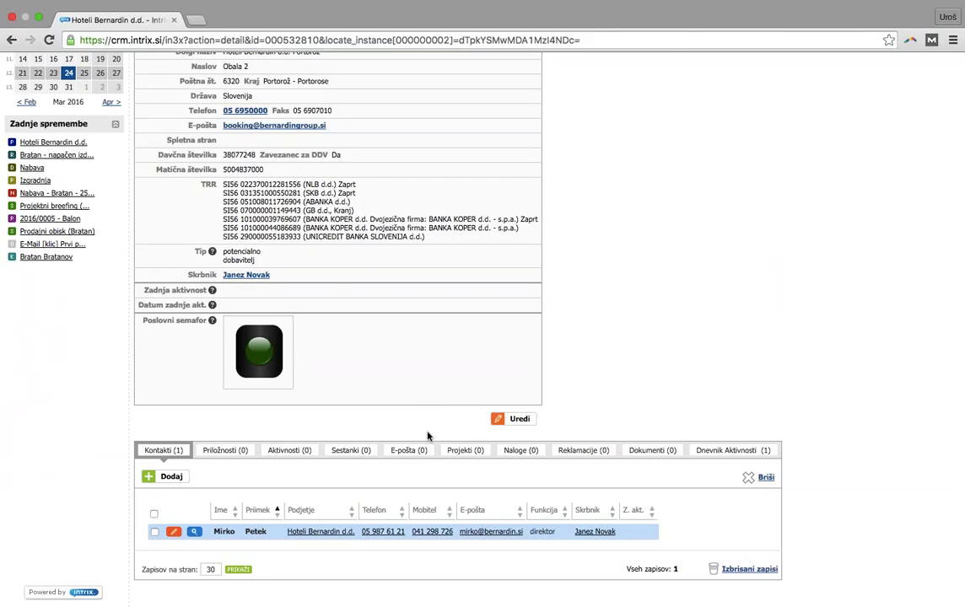
# Start a second company contact and enter the contact's first name and surname
pyautogui.click(170, 477)
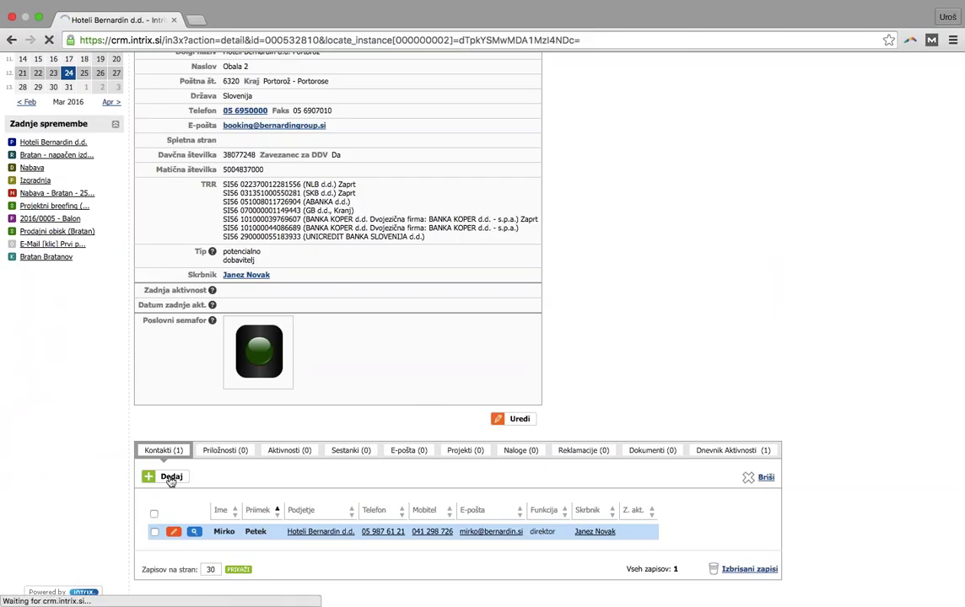
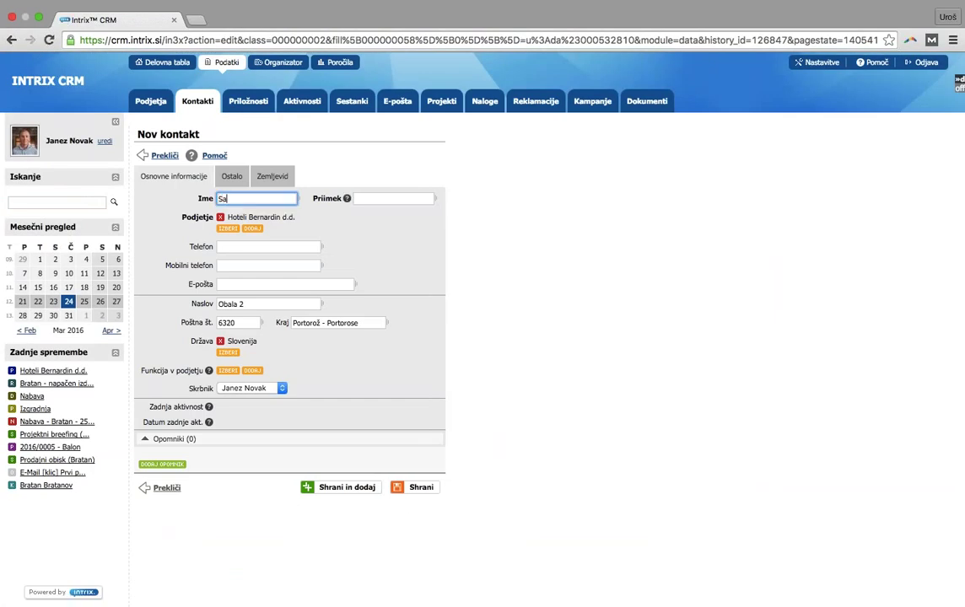
pyautogui.press('Tab')
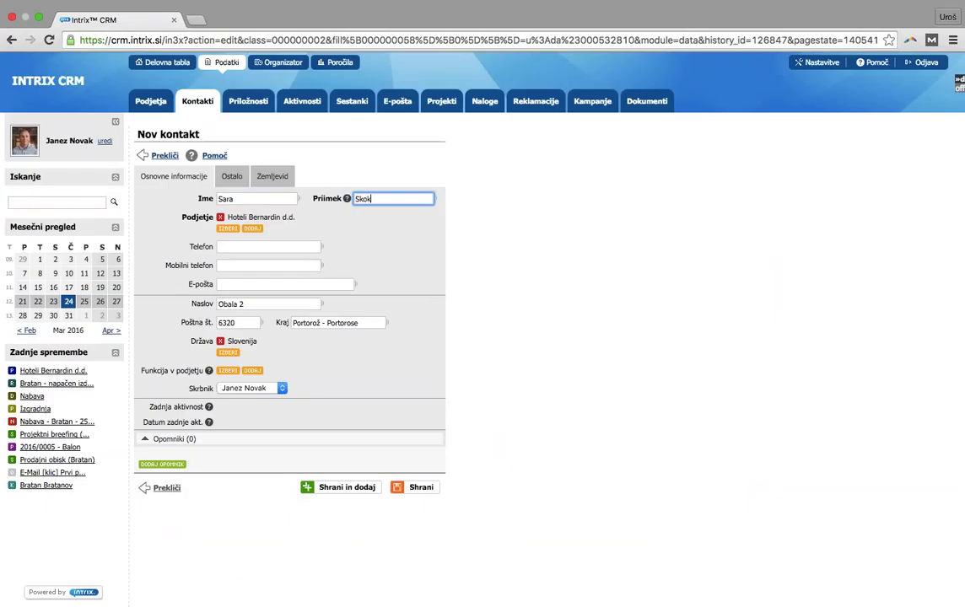
# Assign the računovodja role, enter the contact's phone number and save the contact
pyautogui.click(221, 372)
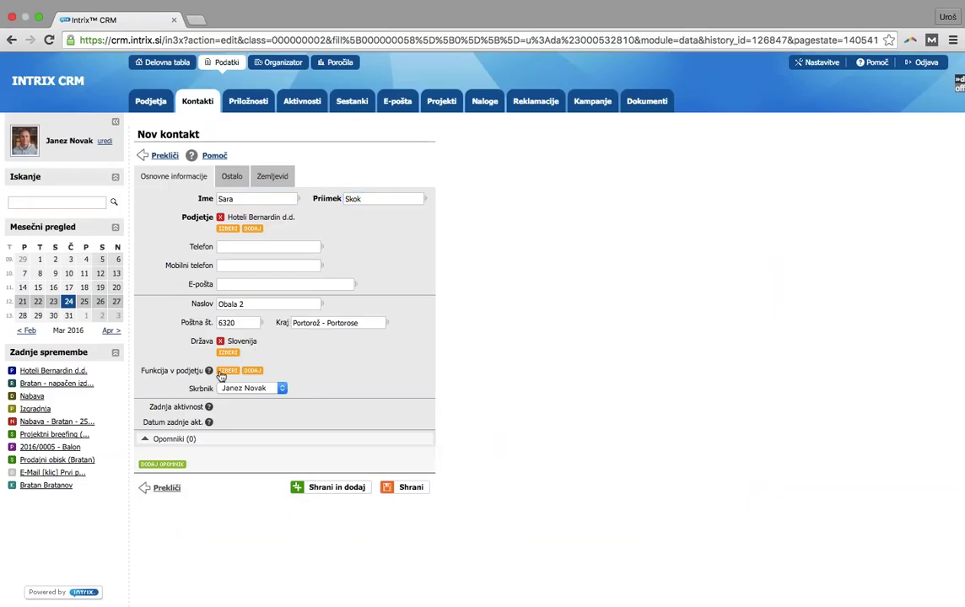
pyautogui.click(221, 373)
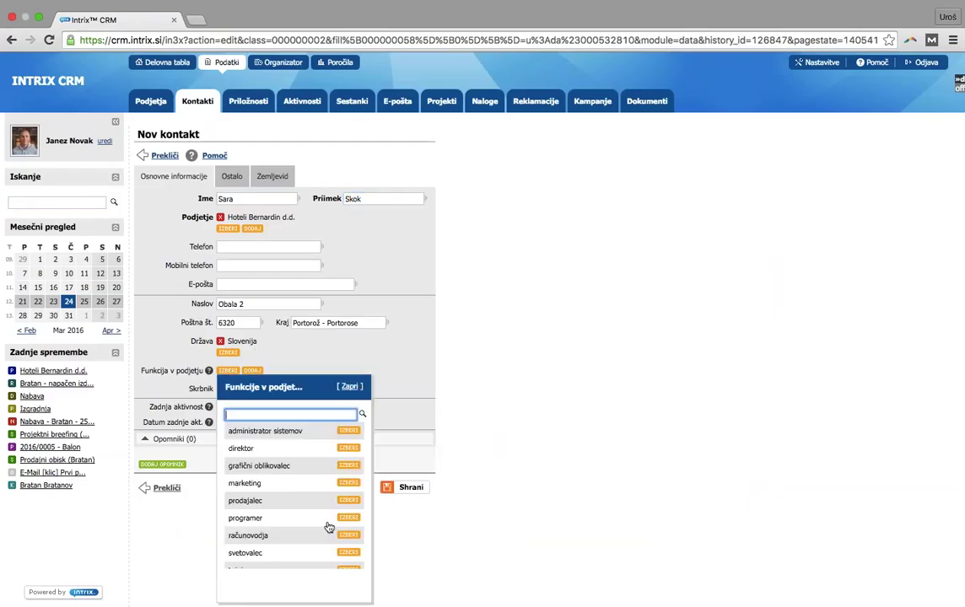
pyautogui.click(348, 535)
pyautogui.click(246, 247)
pyautogui.click(409, 499)
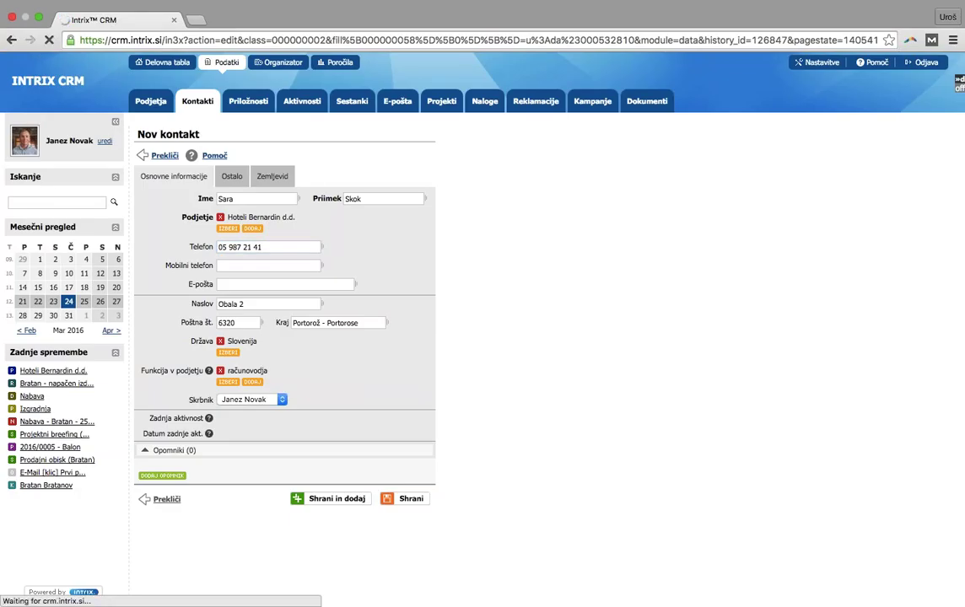
pyautogui.scroll(-3, 552, 461)
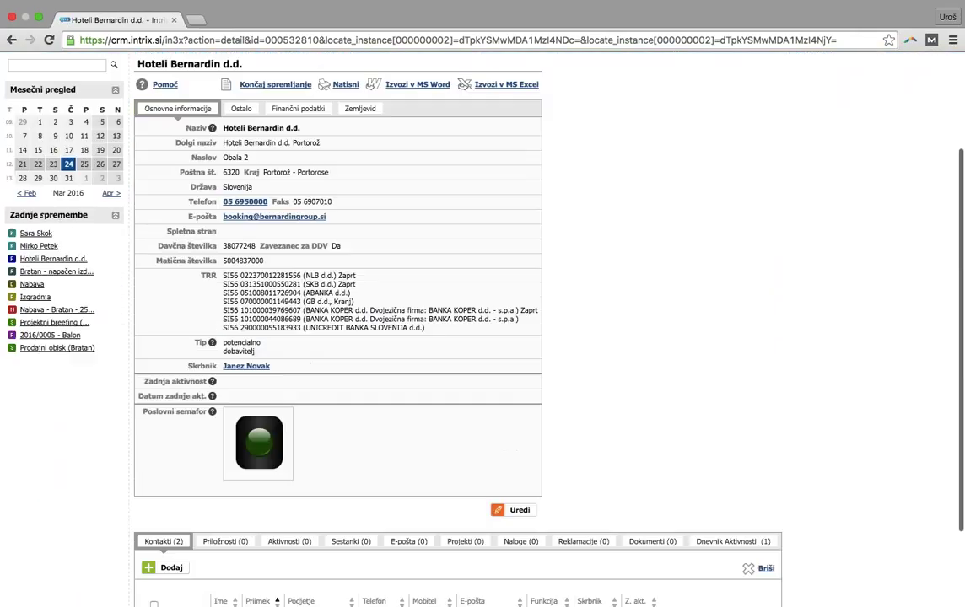
pyautogui.scroll(-3, 559, 464)
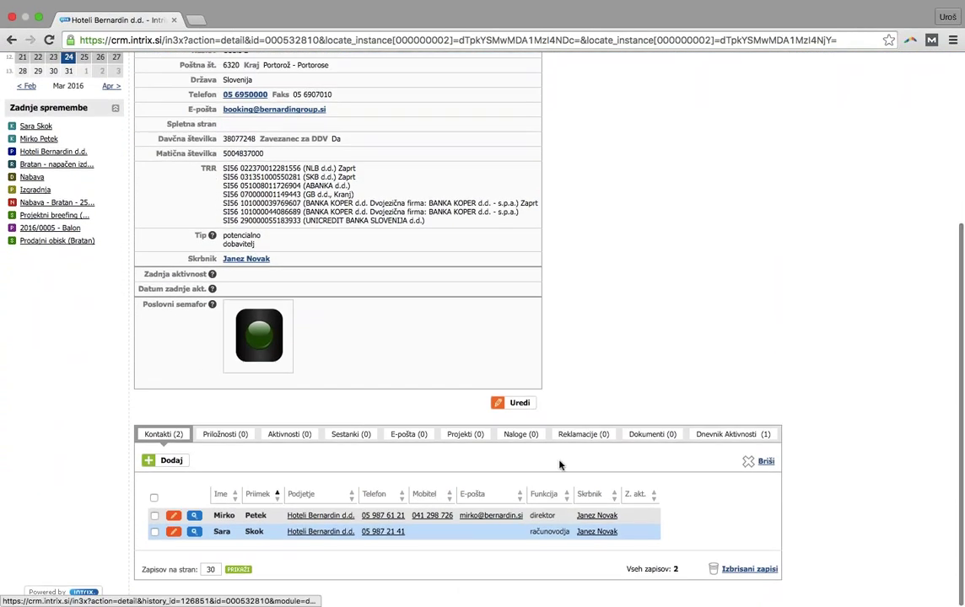
pyautogui.scroll(5, 483, 463)
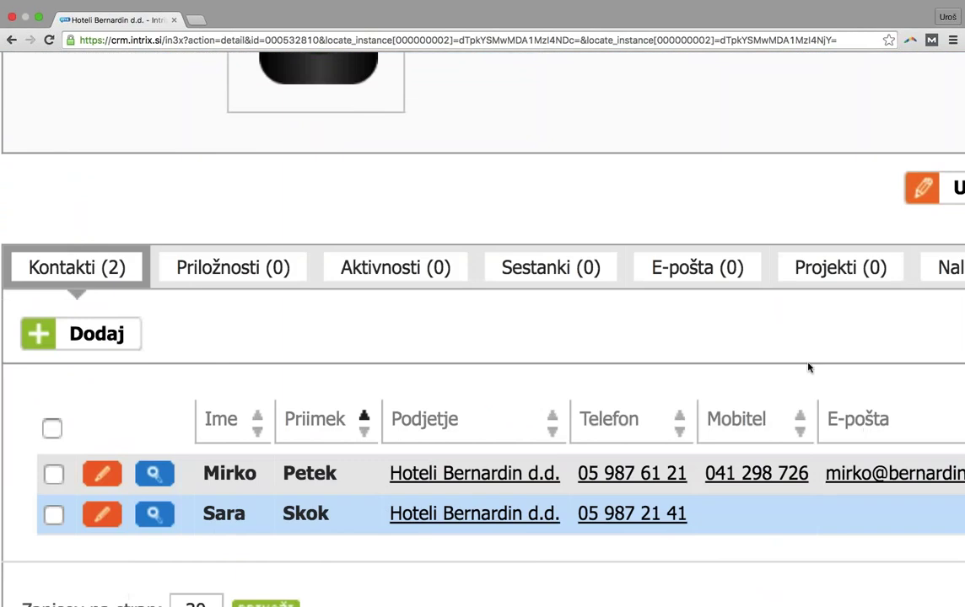
pyautogui.scroll(-5, 808, 367)
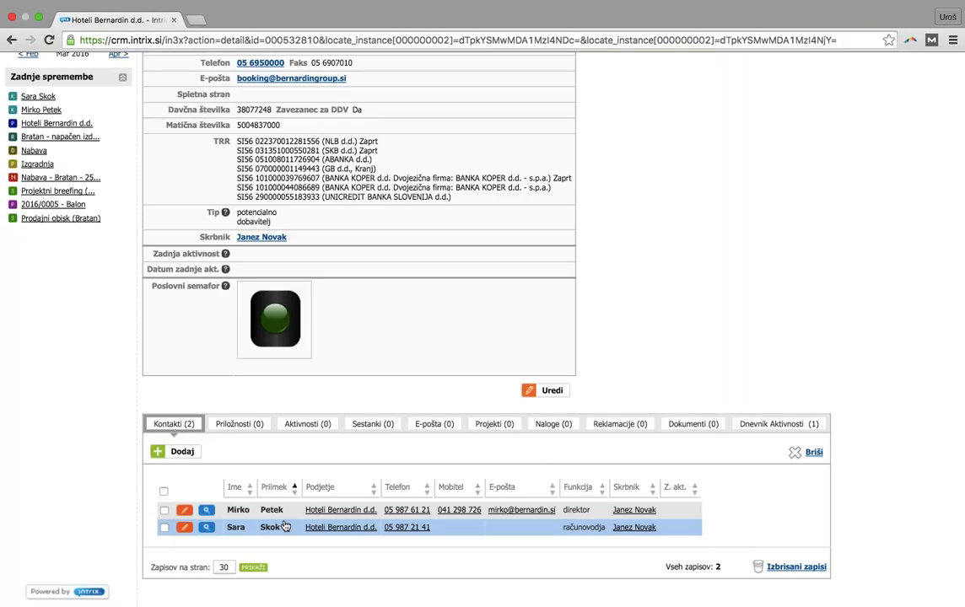
# Confirm the company's Priložnosti subtab is empty (0), then go to the full opportunities list
pyautogui.click(237, 426)
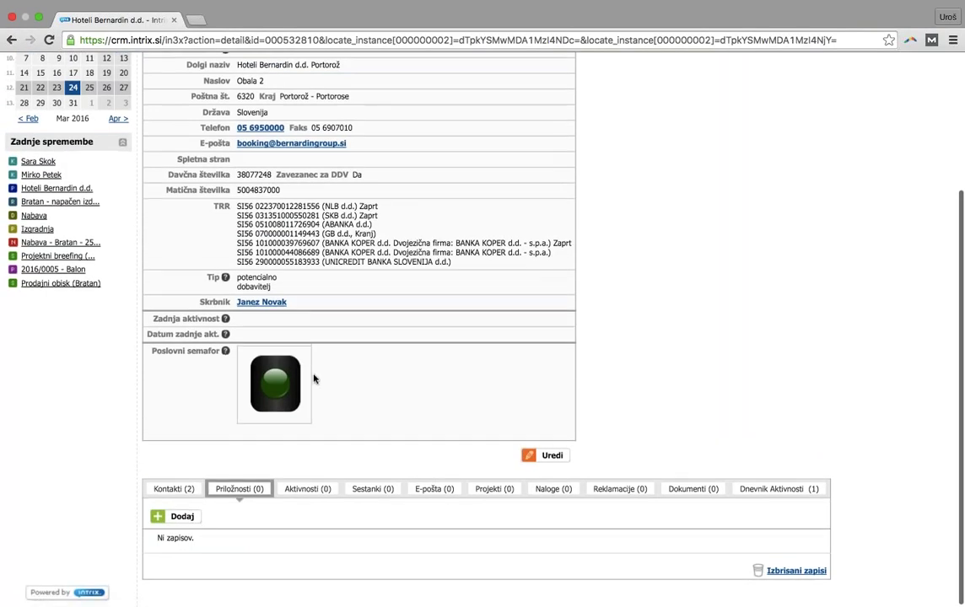
pyautogui.scroll(3, 314, 378)
pyautogui.scroll(-3, 313, 378)
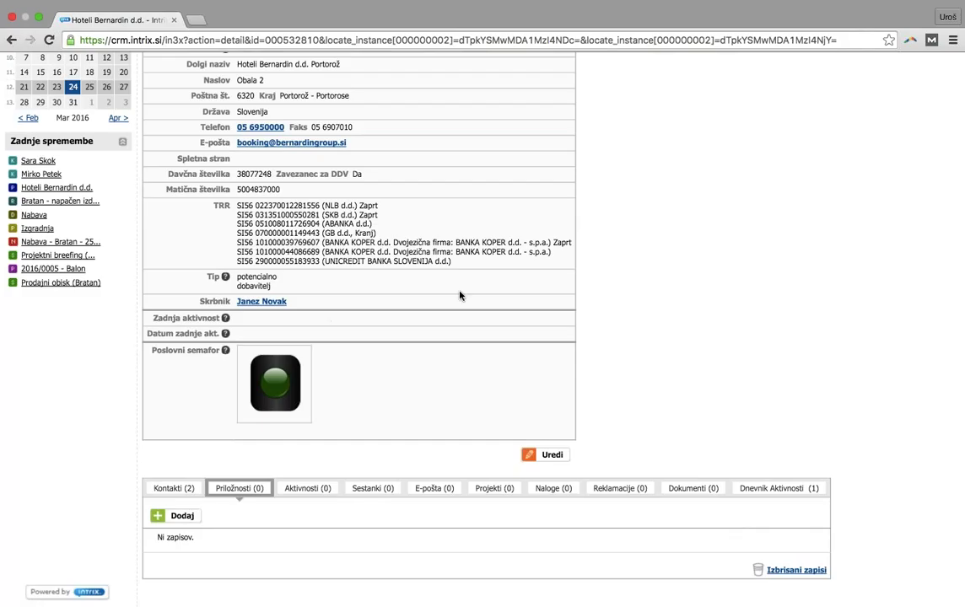
pyautogui.scroll(2, 460, 295)
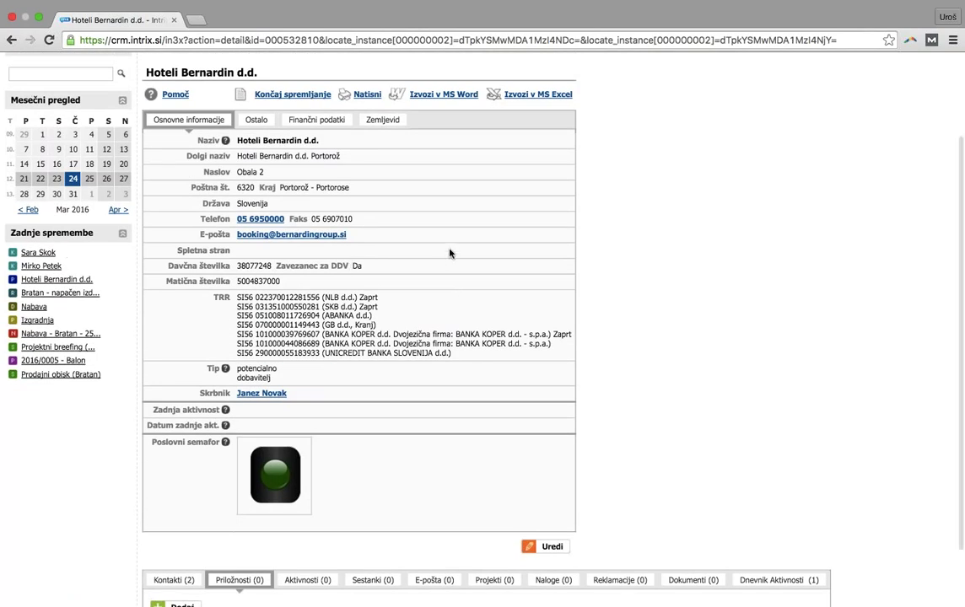
pyautogui.scroll(-2, 446, 258)
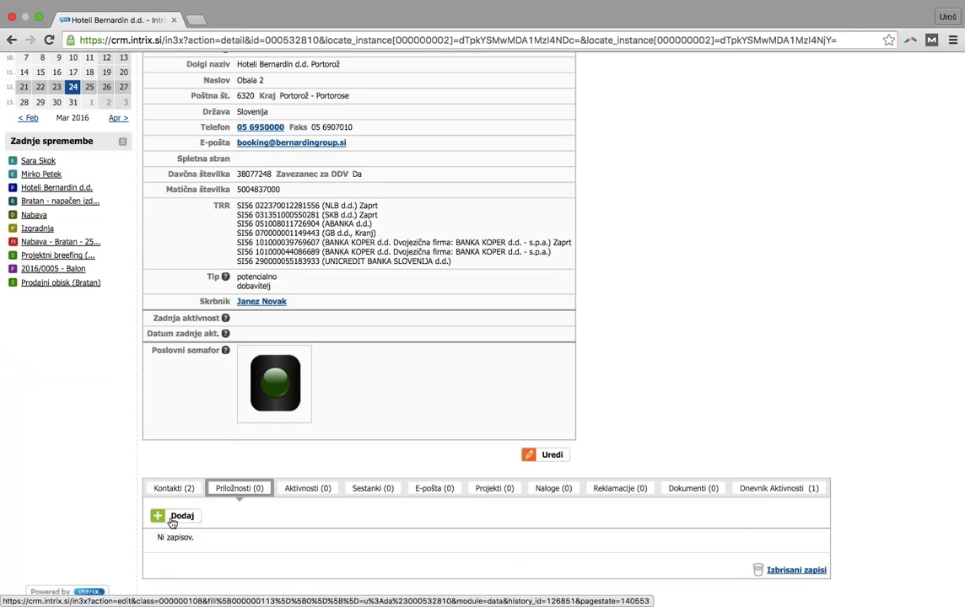
pyautogui.scroll(5, 224, 405)
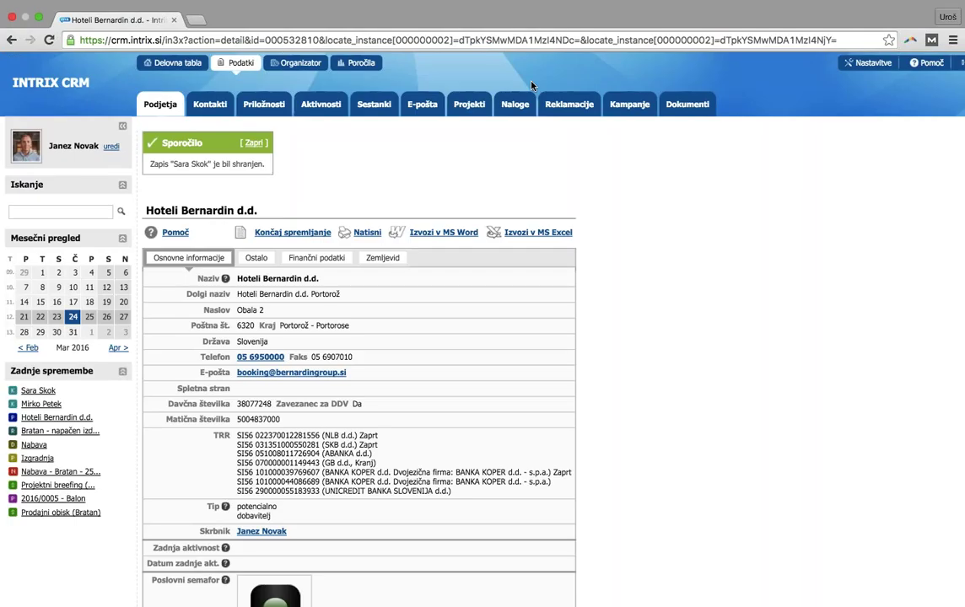
pyautogui.click(268, 106)
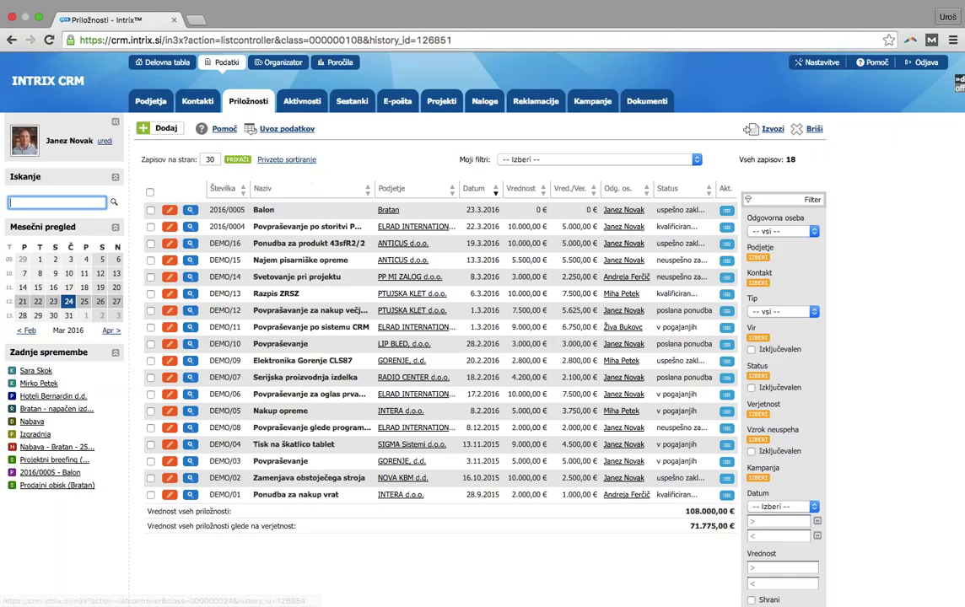
# Start a new opportunity record from the Priložnosti list
pyautogui.click(166, 129)
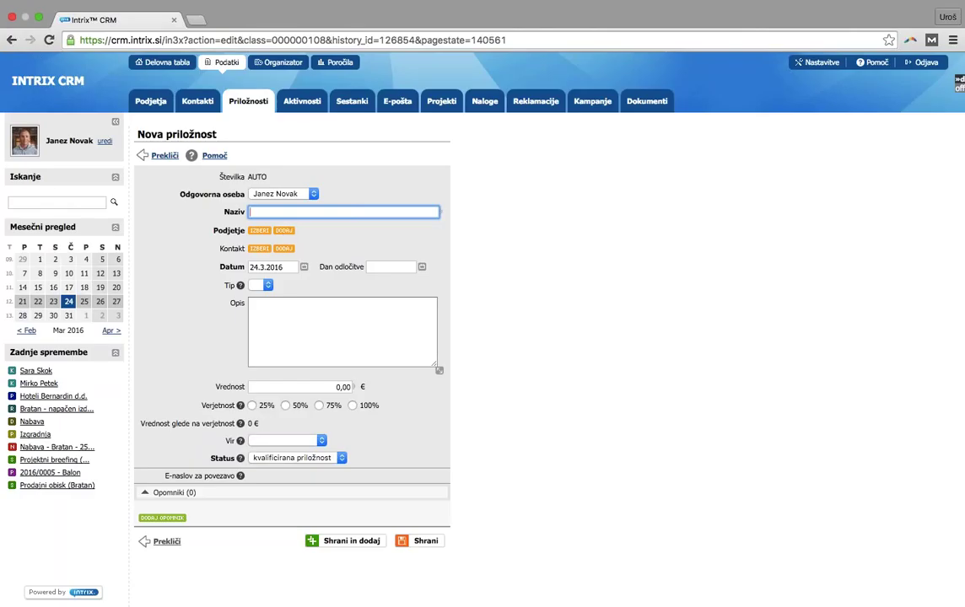
# Title the opportunity 'Nakup novih oken in vrat za poslovne prostore' and link Hoteli Bernardin d.d
pyautogui.write('Nakup novih oken in vrat za poslov')
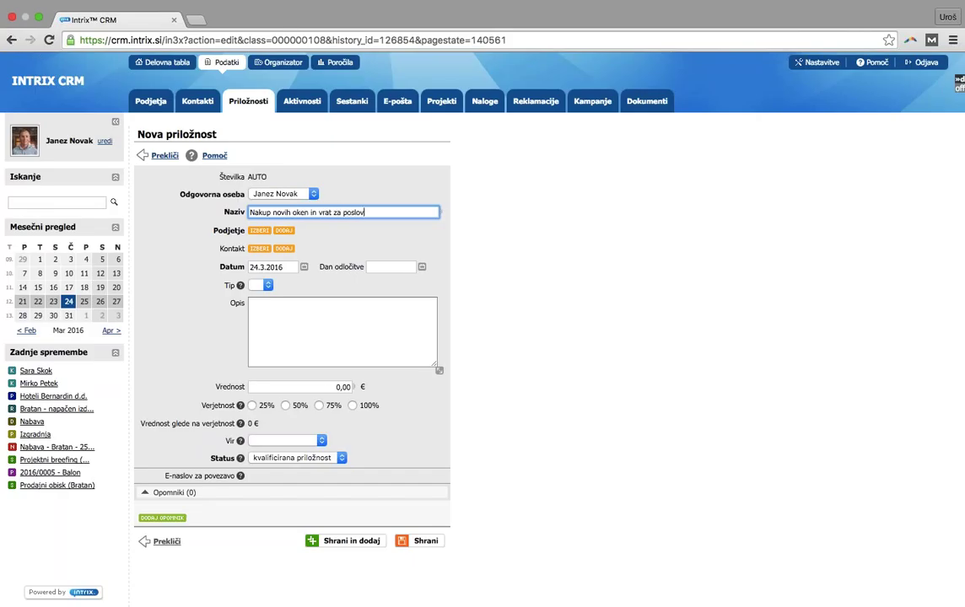
pyautogui.write('ne prostore')
pyautogui.click(262, 231)
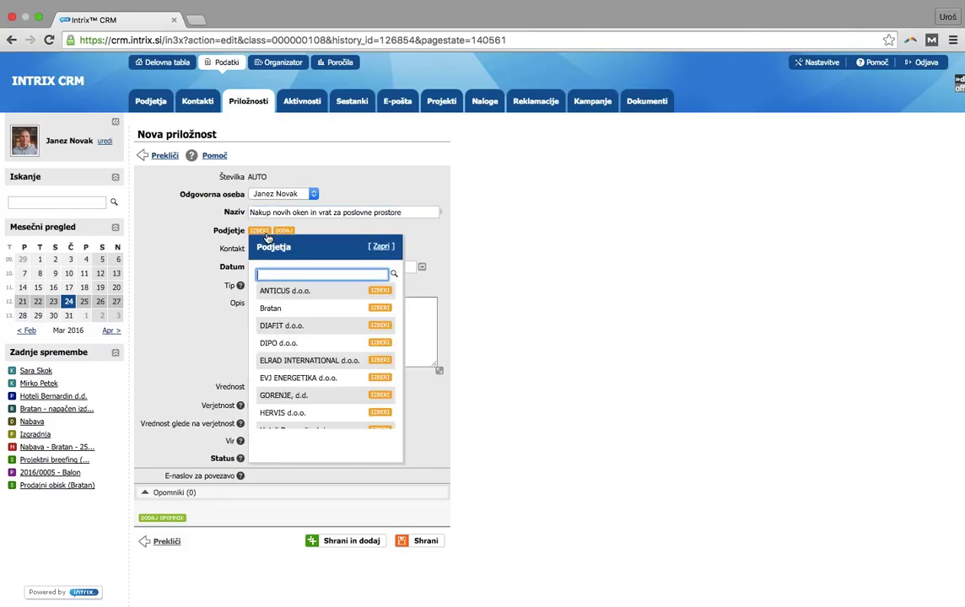
pyautogui.scroll(-3, 300, 325)
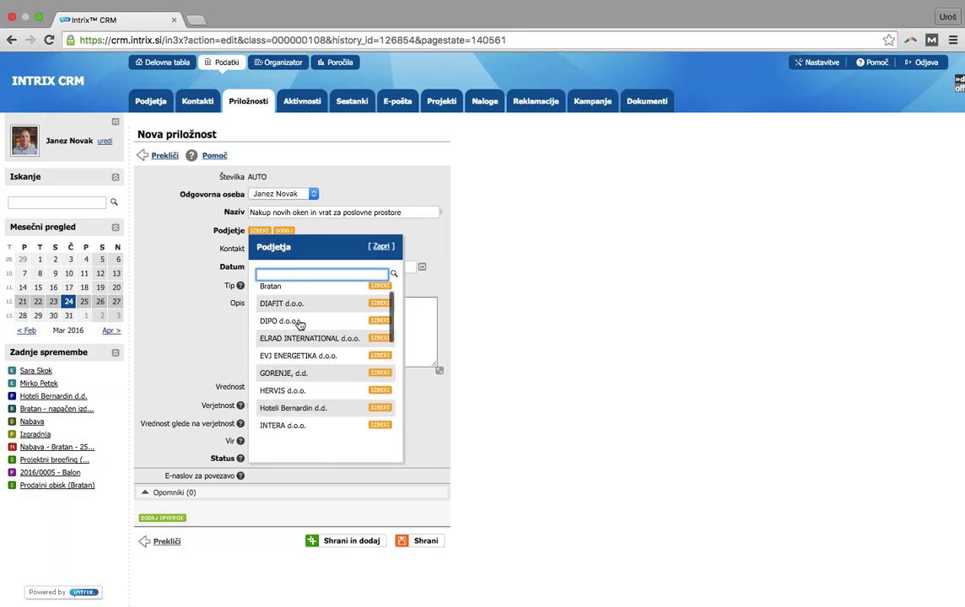
pyautogui.click(380, 385)
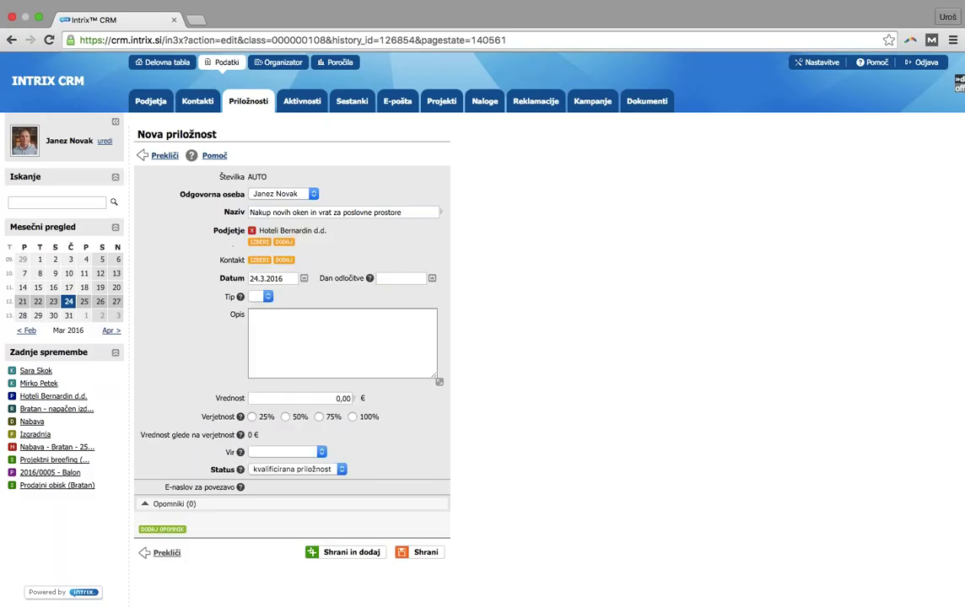
# Link the first listed Hoteli Bernardin d.d. contact person to the opportunity
pyautogui.click(256, 261)
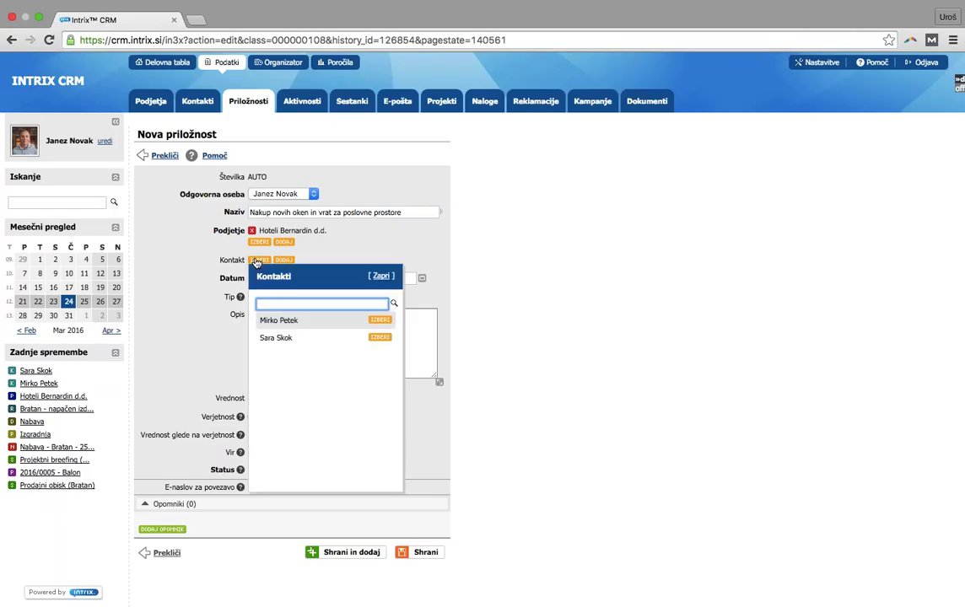
pyautogui.click(363, 319)
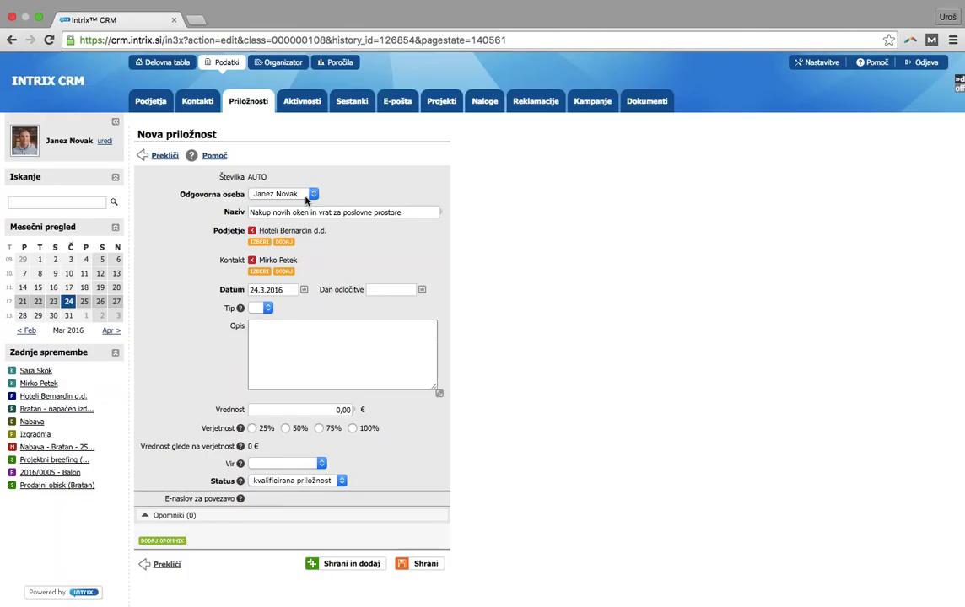
# Keep the current user as responsible person and list the available opportunity types
pyautogui.click(307, 199)
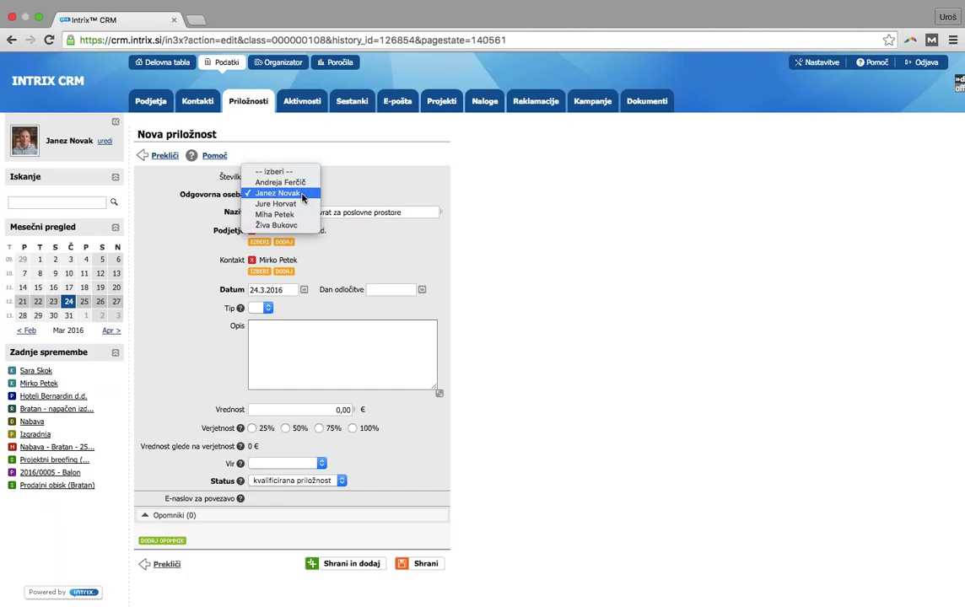
pyautogui.click(301, 194)
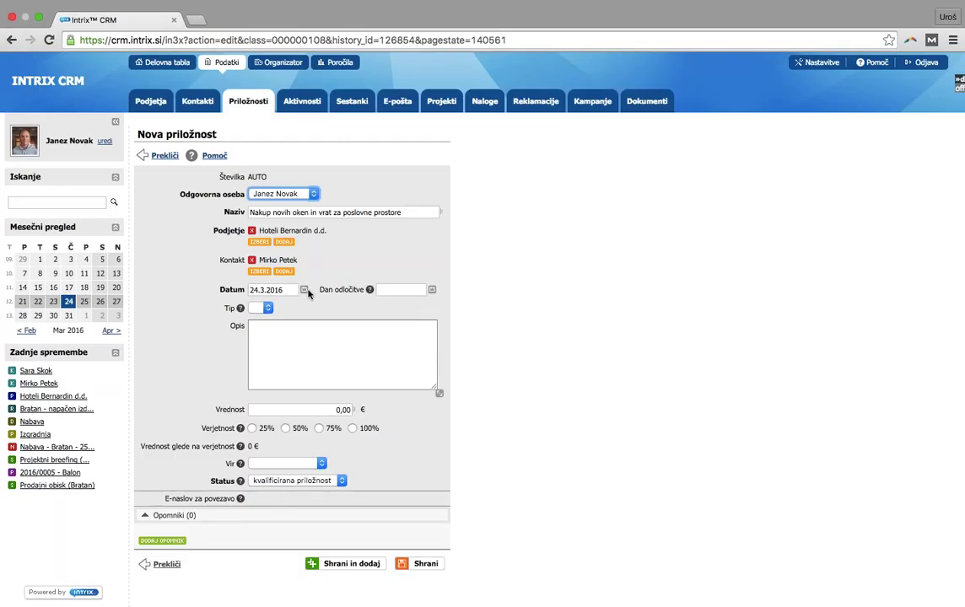
pyautogui.click(265, 308)
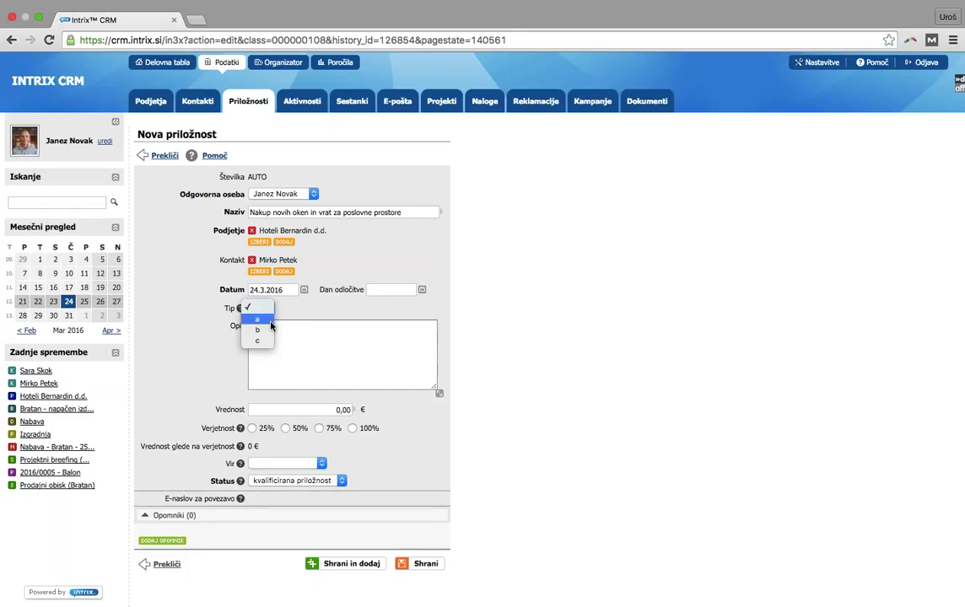
# Choose 'a' in the Tip dropdown as the new opportunity's type
pyautogui.click(268, 321)
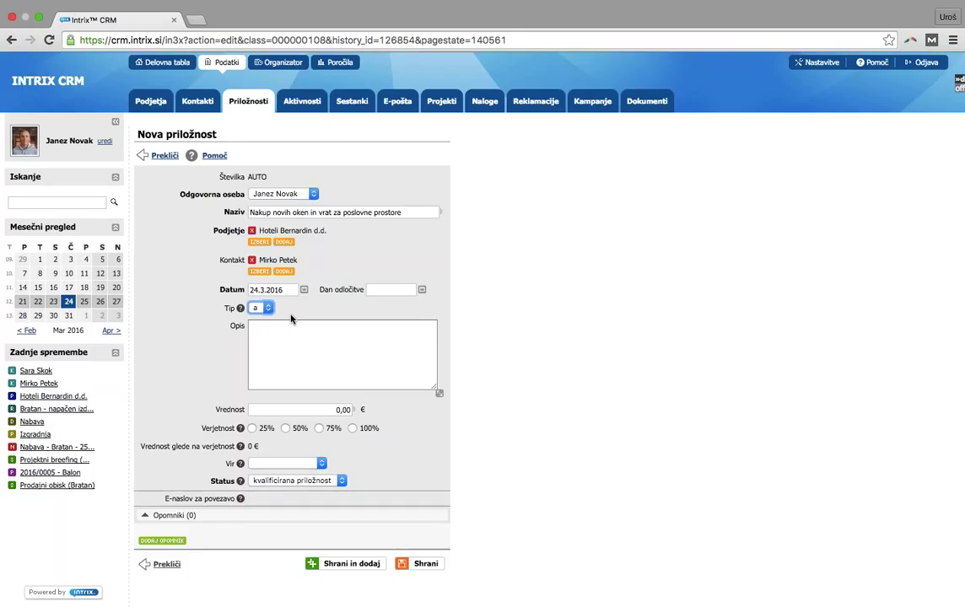
pyautogui.click(307, 344)
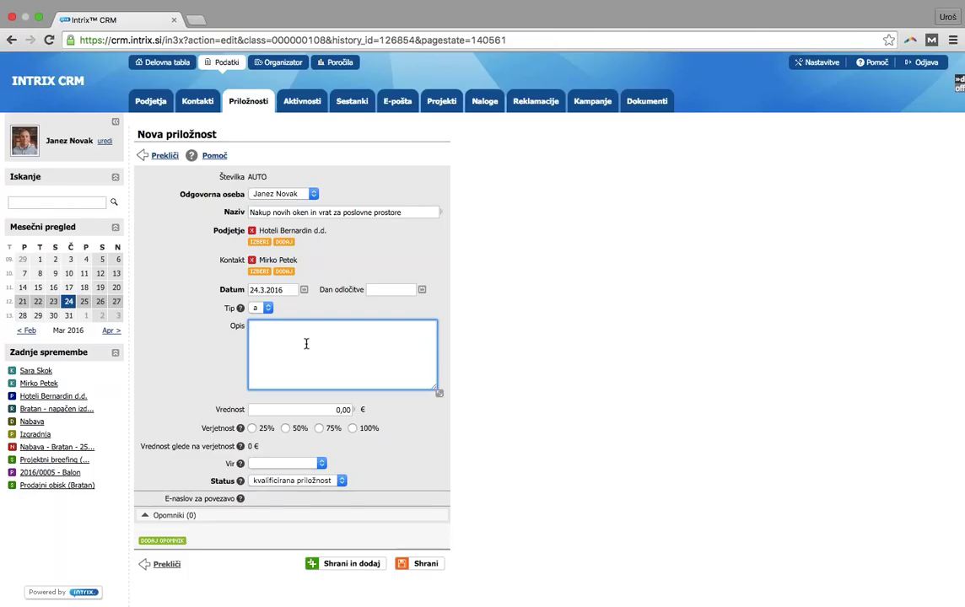
# Write the description '- 20 komadov oken' and '- 5 komadov vrat' on two lines
pyautogui.write('- 20 komadov oken')
pyautogui.press('Return')
pyautogui.write('- 5 komad')
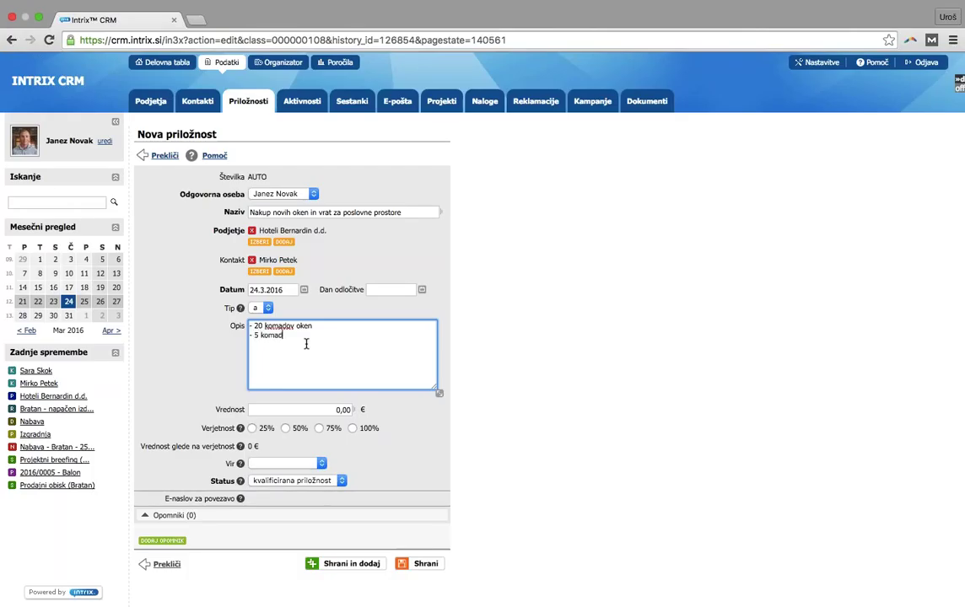
pyautogui.write('ov vrat')
# Enter 20.000,00 € as the opportunity value
pyautogui.click(336, 410)
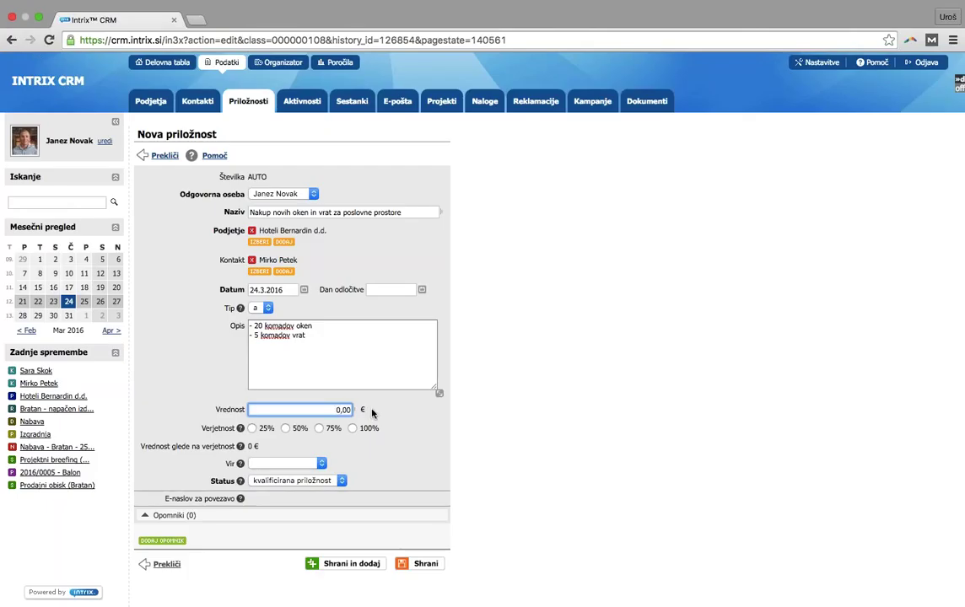
pyautogui.write('20.000')
pyautogui.click(399, 409)
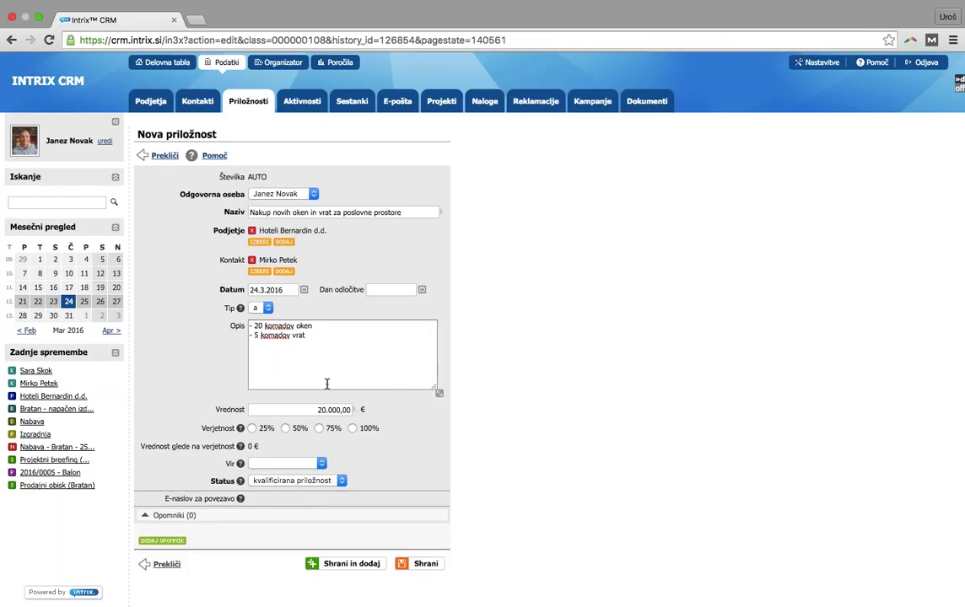
pyautogui.click(317, 482)
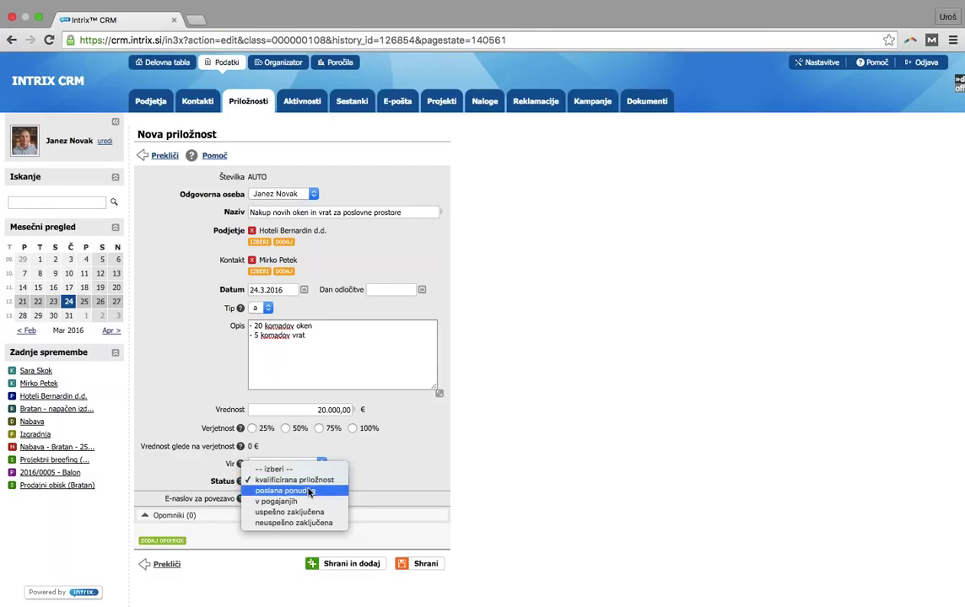
pyautogui.click(310, 481)
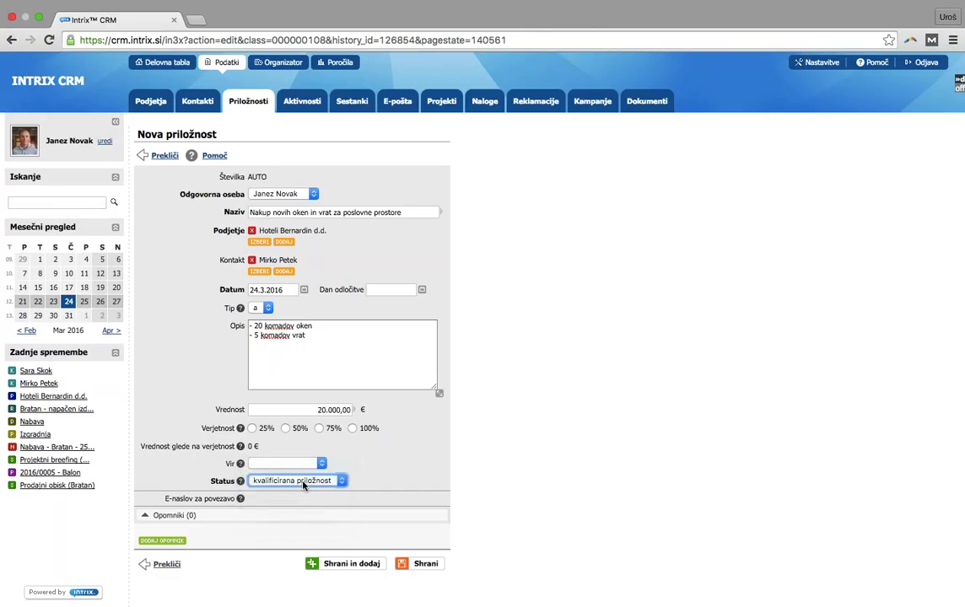
pyautogui.click(312, 482)
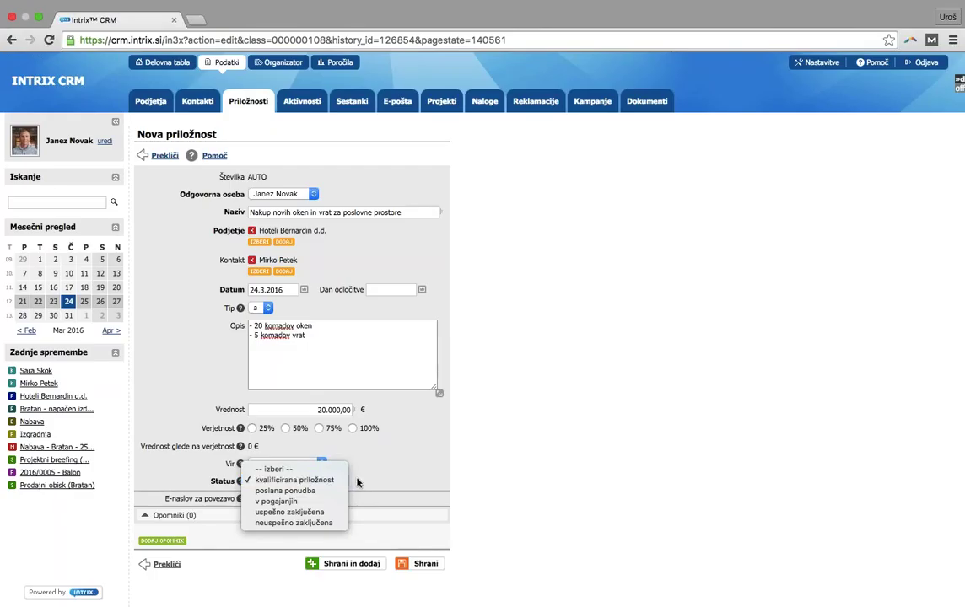
pyautogui.click(357, 480)
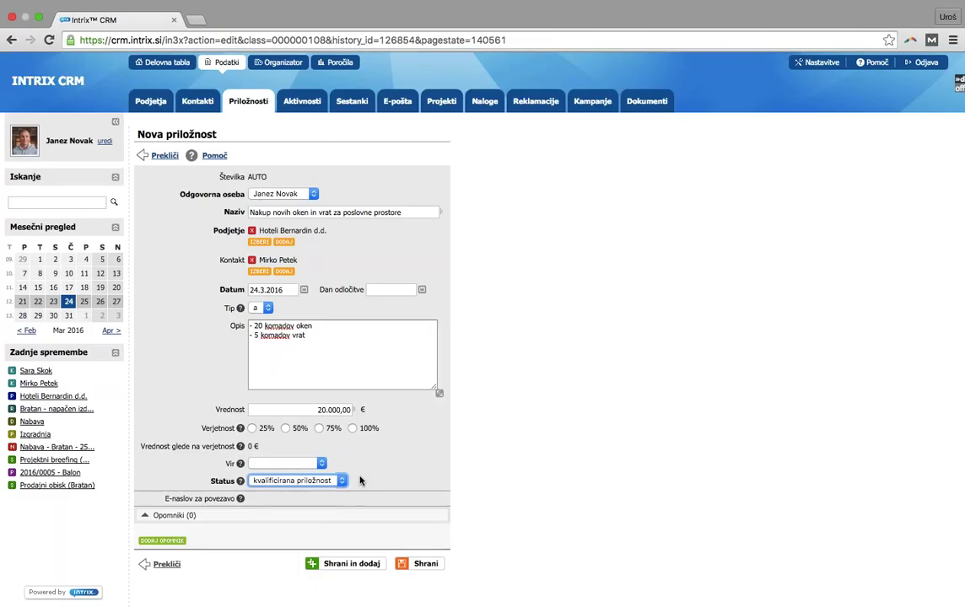
# Save the Hotel Bernardin opportunity so 2016/0006 heads the Priložnosti list of 19 records
pyautogui.click(424, 565)
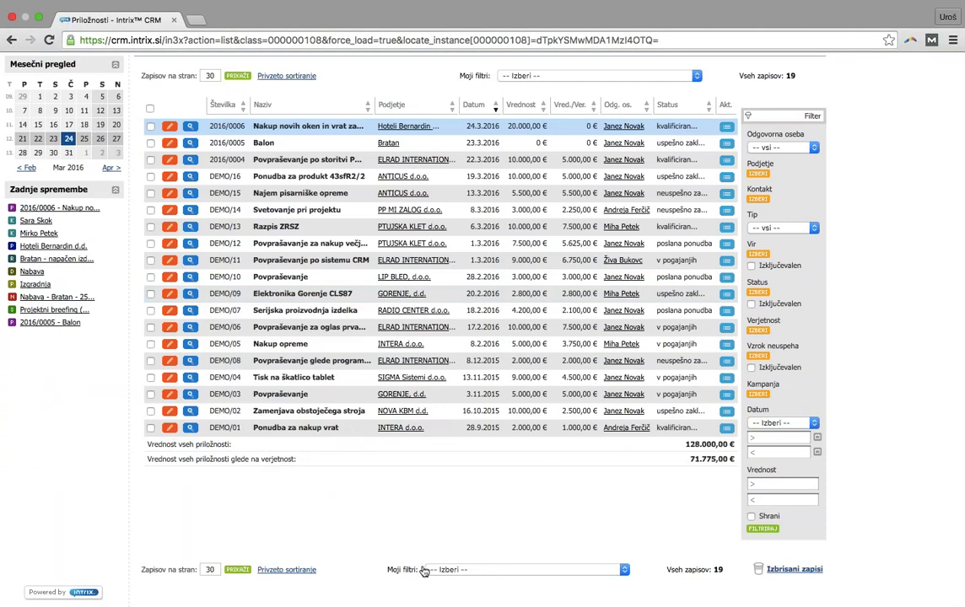
pyautogui.scroll(2, 424, 571)
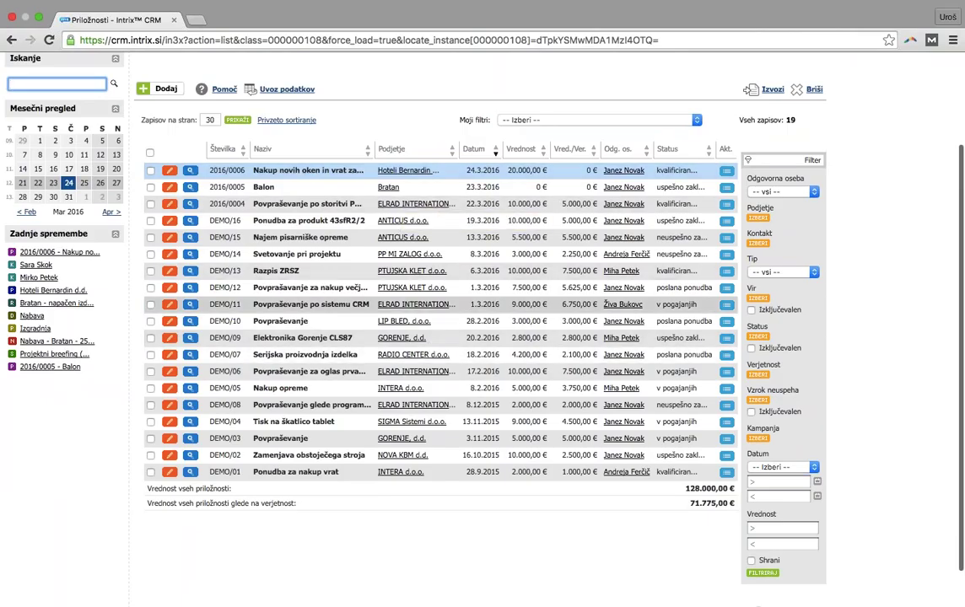
pyautogui.scroll(1, 846, 244)
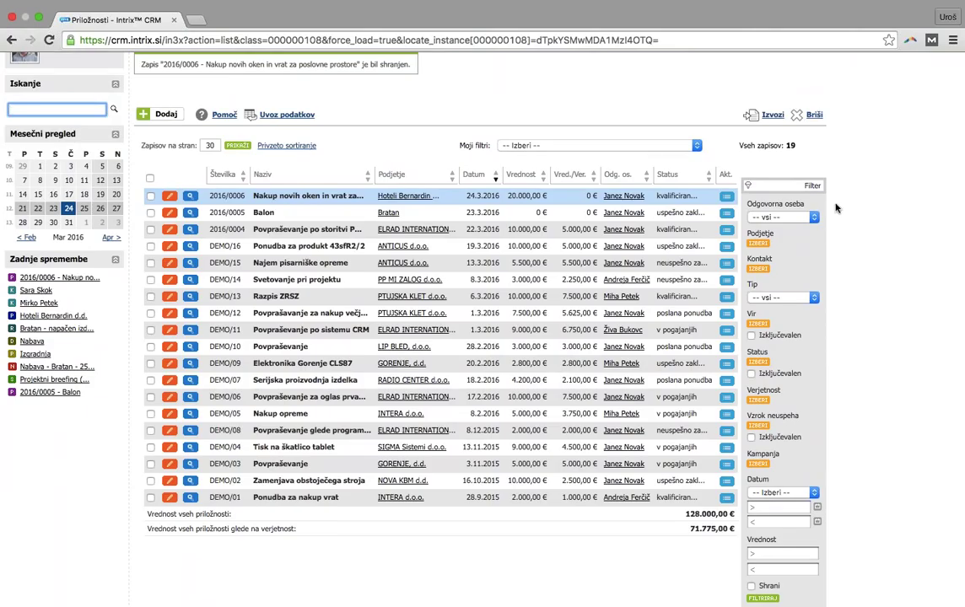
pyautogui.scroll(2, 872, 242)
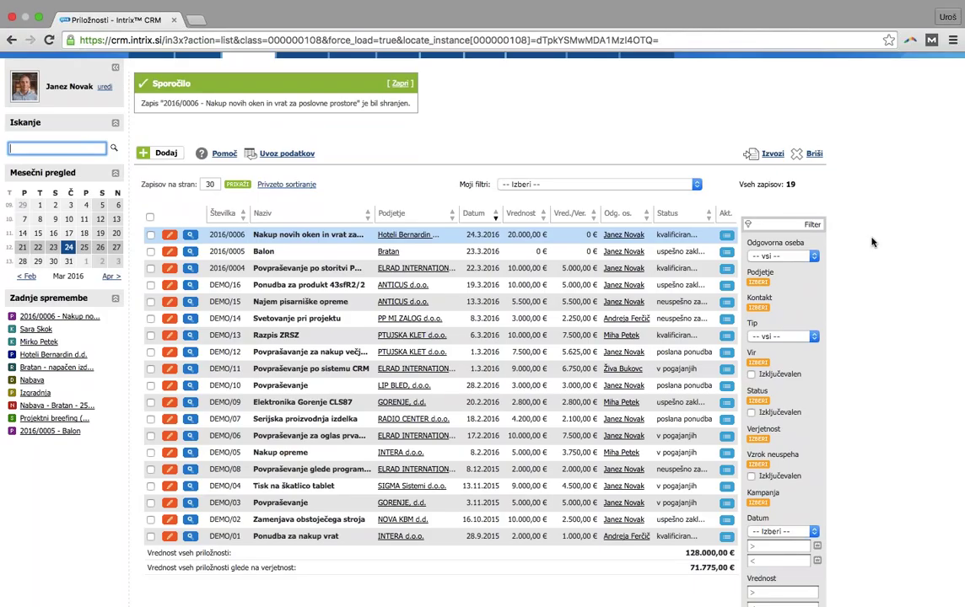
pyautogui.click(657, 185)
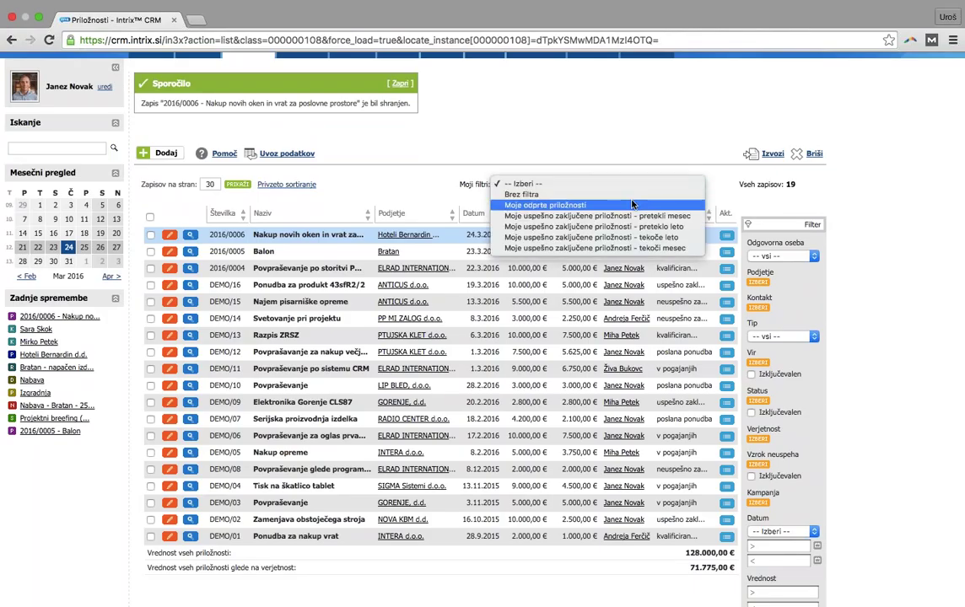
# Filter to Moje odprte priložnosti (8 records) and open opportunity 2016/0006's details
pyautogui.click(632, 205)
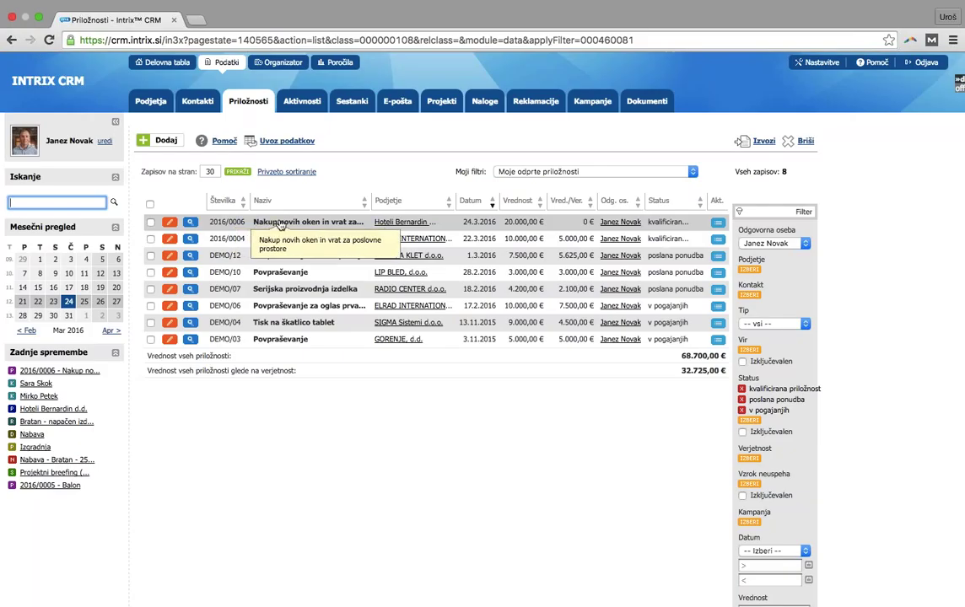
pyautogui.click(280, 224)
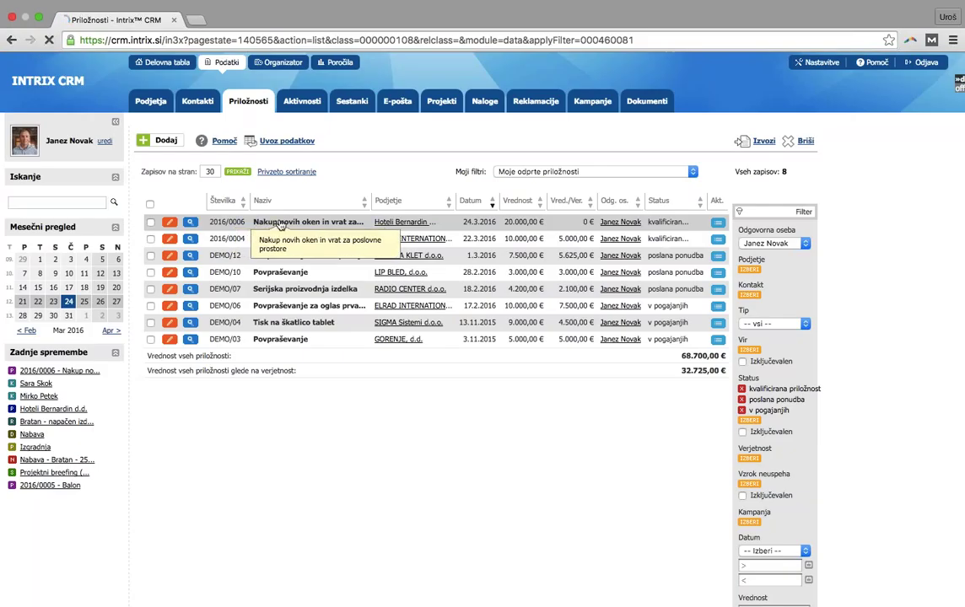
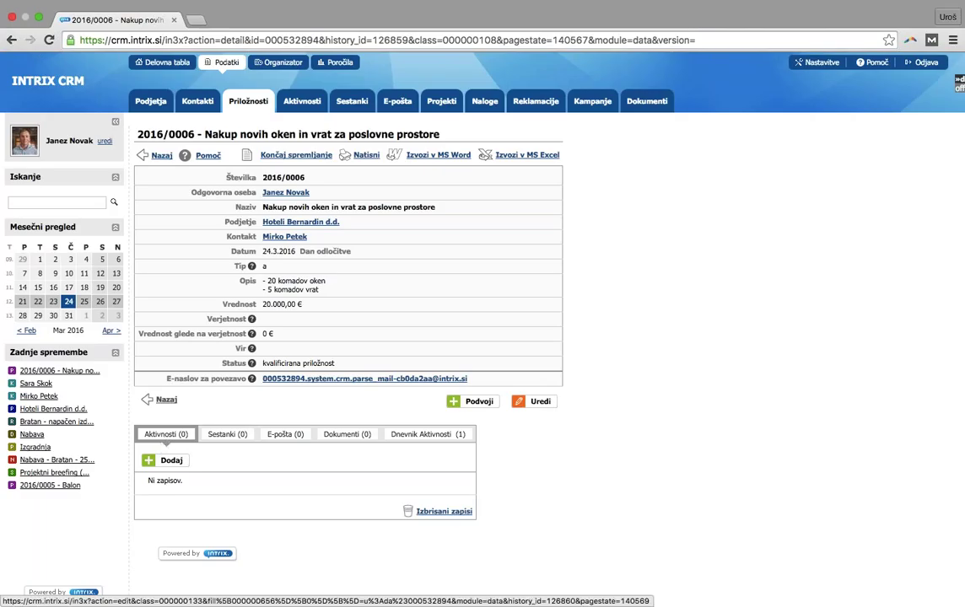
# Add a new activity from the Aktivnosti section of opportunity 2016/0006 for Hoteli Bernardin d.d
pyautogui.click(166, 459)
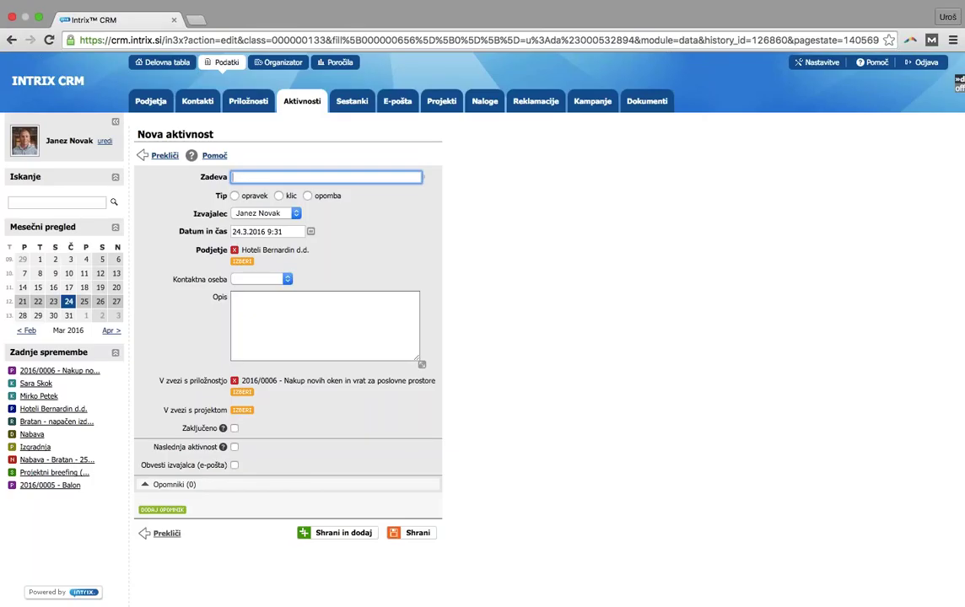
# Make the activity an outgoing call '1. prodajni klic' on 25.3.2016 with the company's first contact person
pyautogui.write('1. prodajni klic')
pyautogui.click(278, 196)
pyautogui.click(278, 214)
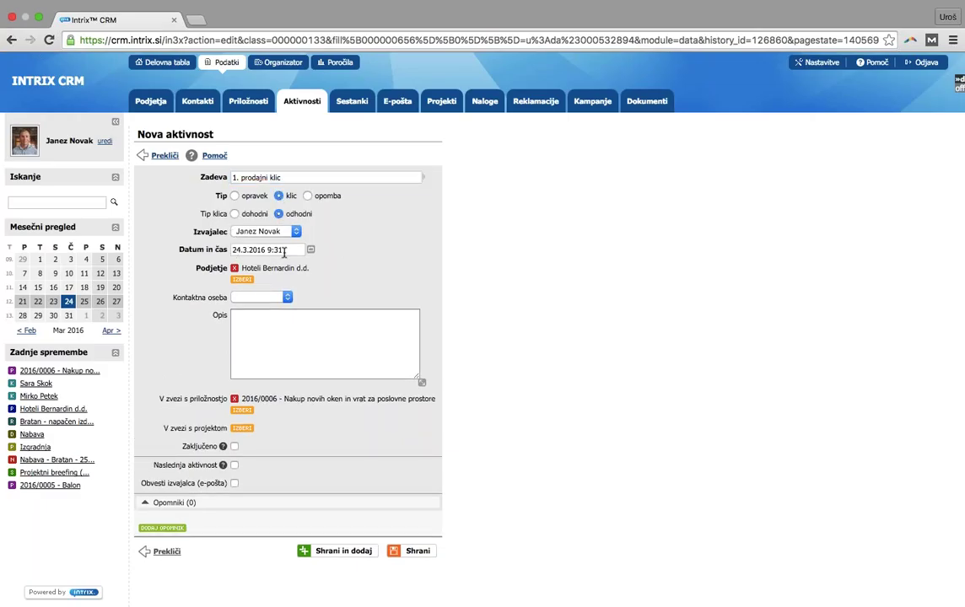
pyautogui.click(311, 252)
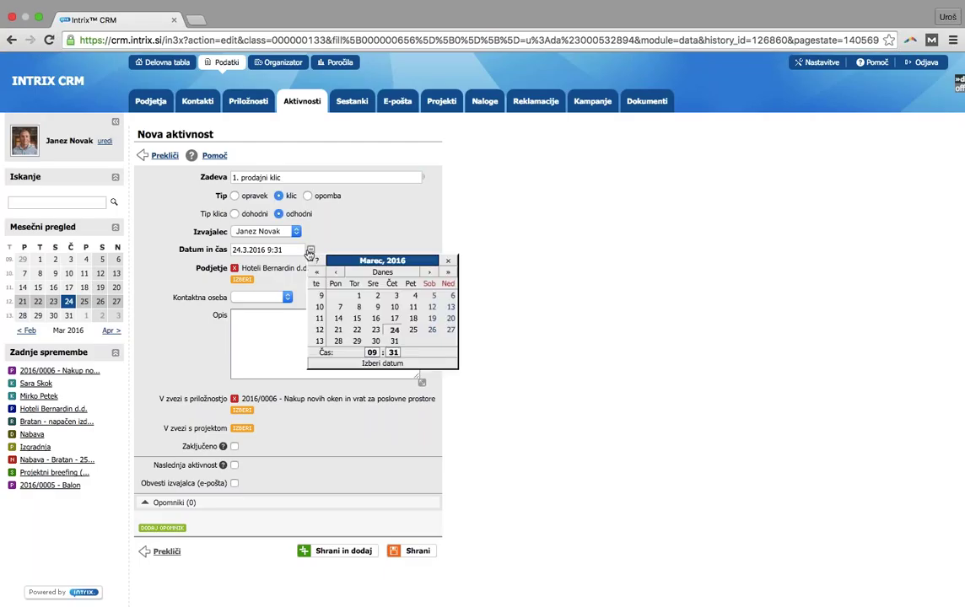
pyautogui.click(414, 330)
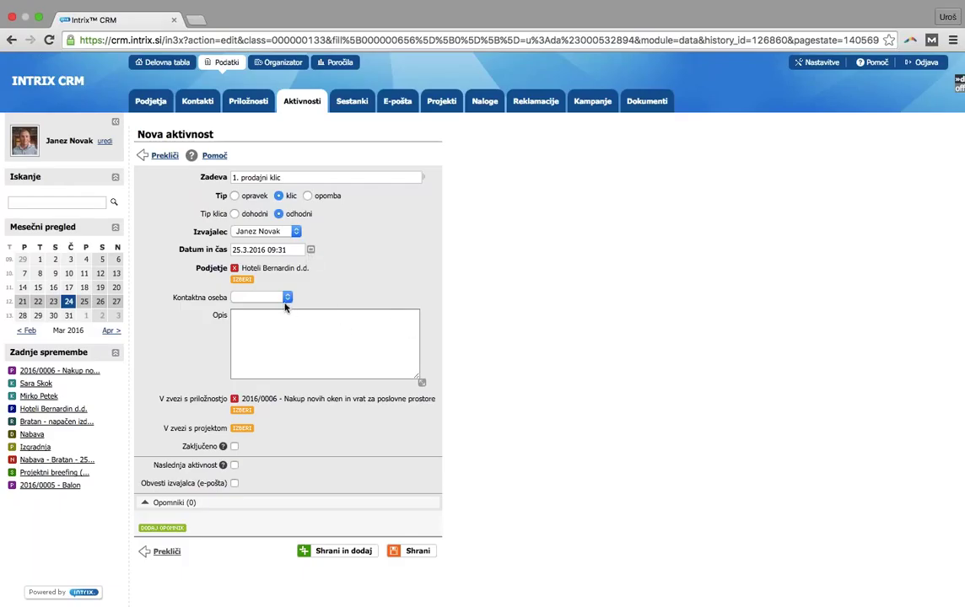
pyautogui.click(270, 298)
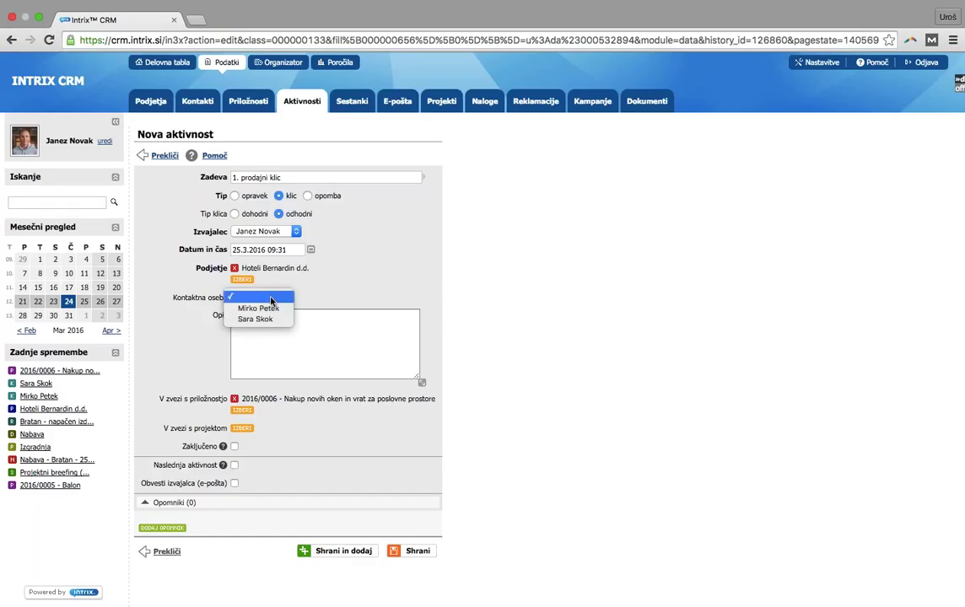
pyautogui.click(268, 309)
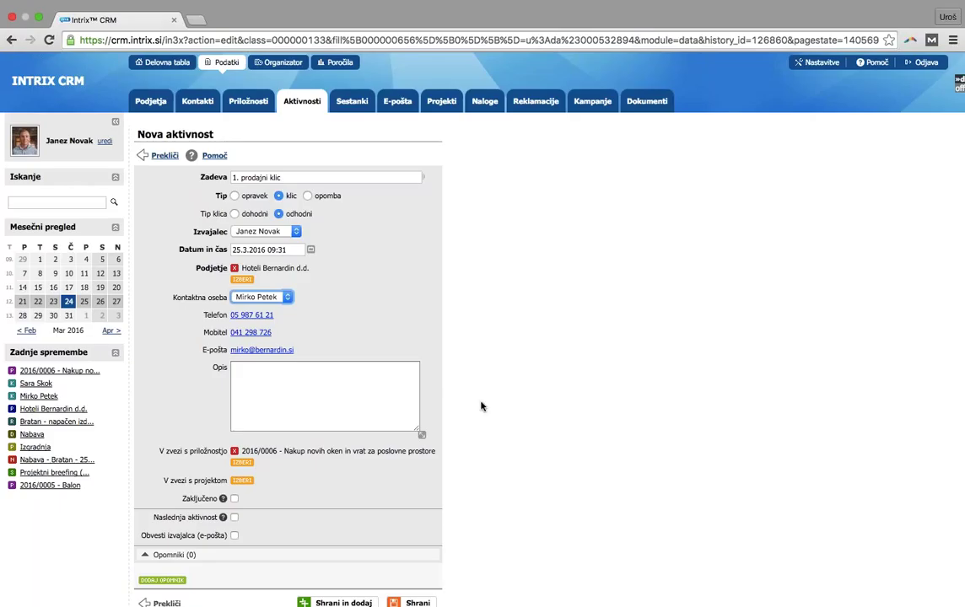
pyautogui.scroll(-1, 484, 418)
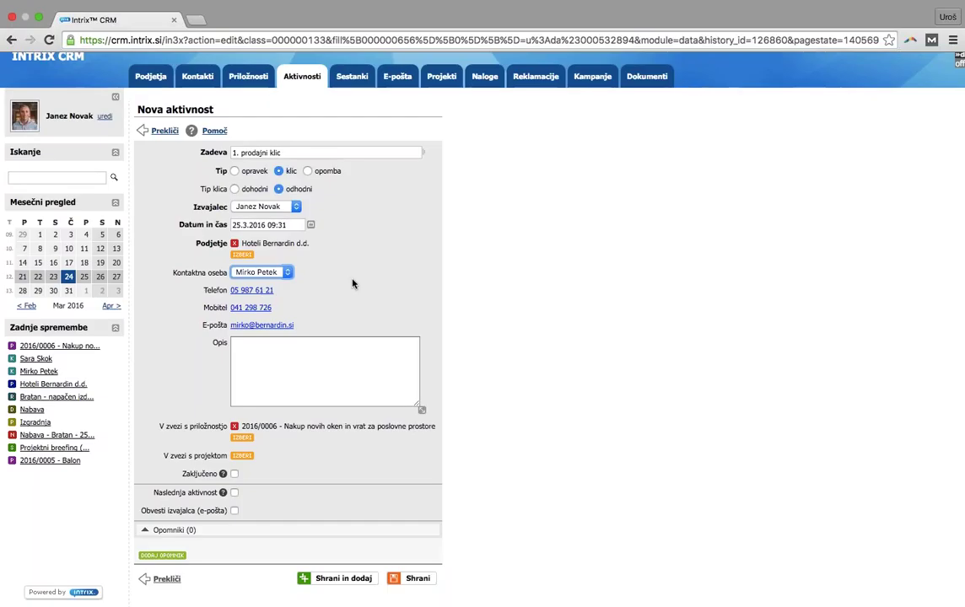
pyautogui.click(270, 207)
pyautogui.click(358, 213)
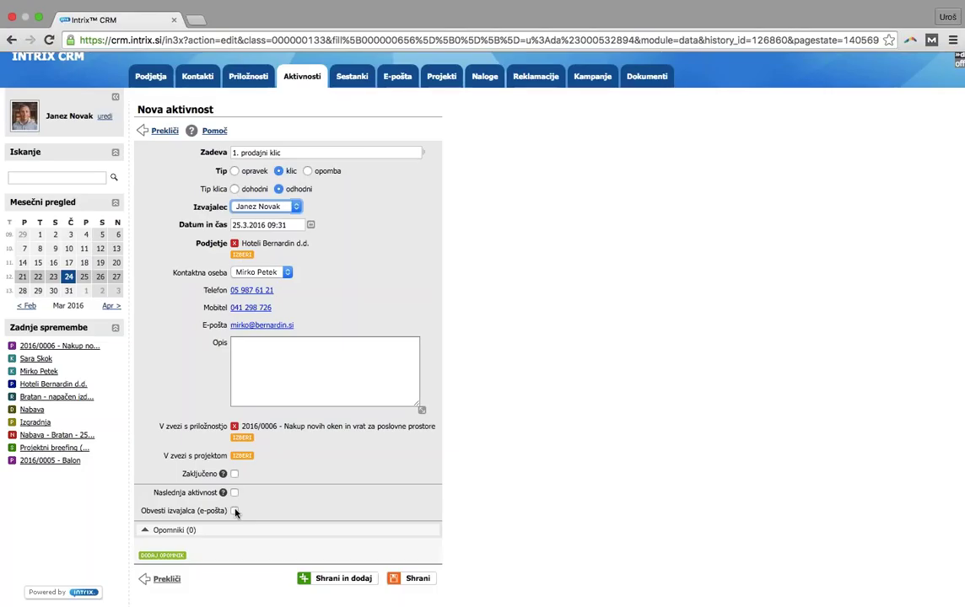
# Add an E-Mail reminder set to 10 Minut pred Datum in čas on the call
pyautogui.click(177, 560)
pyautogui.scroll(-5, 432, 320)
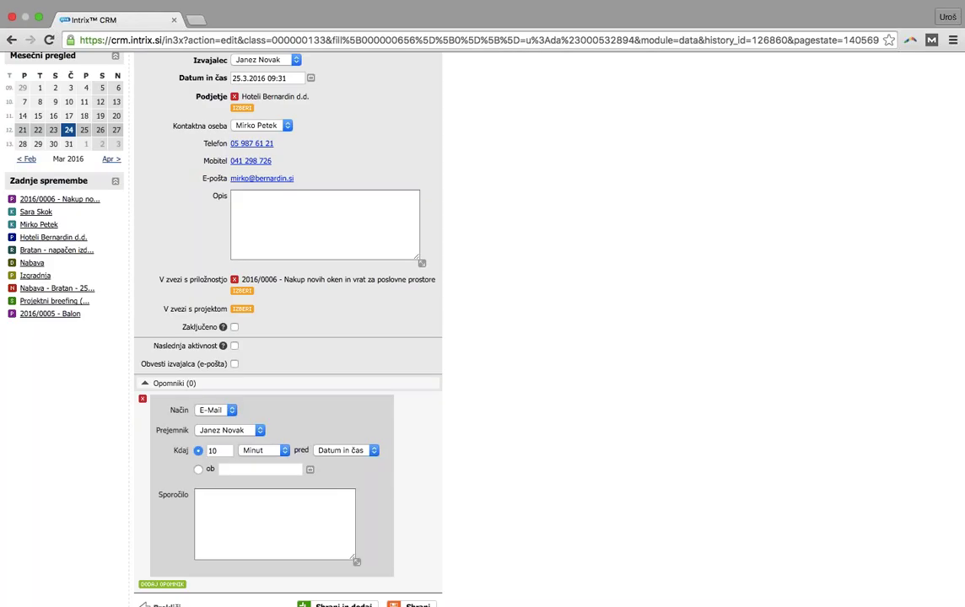
pyautogui.click(233, 412)
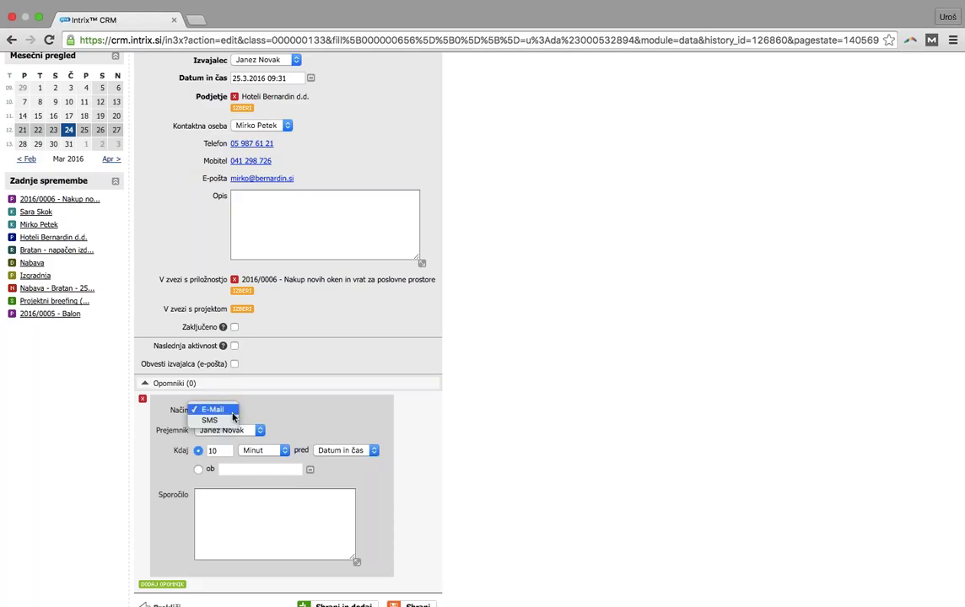
pyautogui.click(233, 411)
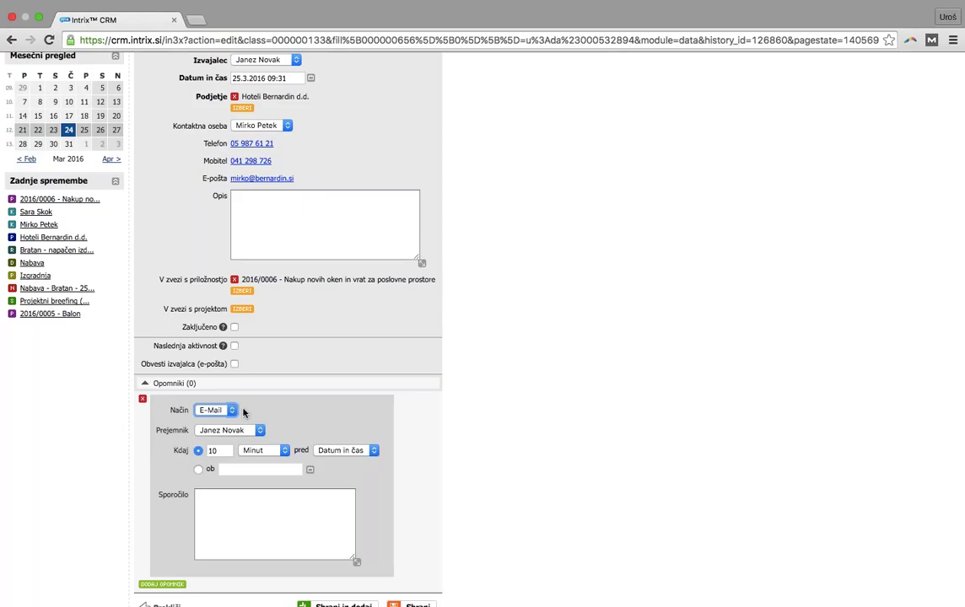
pyautogui.scroll(-2, 436, 429)
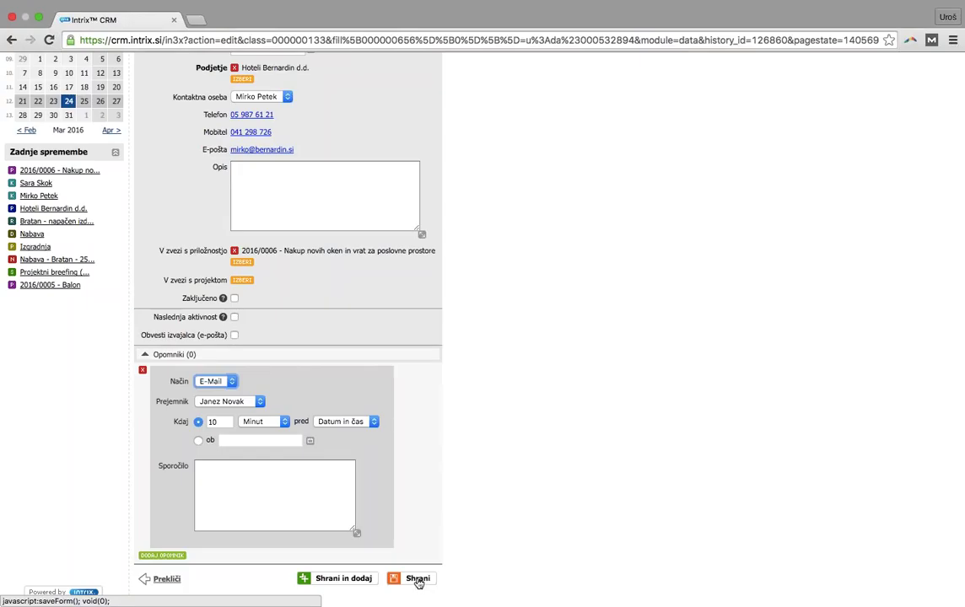
# Save the call '1. prodajni klic' and check it in opportunity 2016/0006's activity list
pyautogui.click(419, 580)
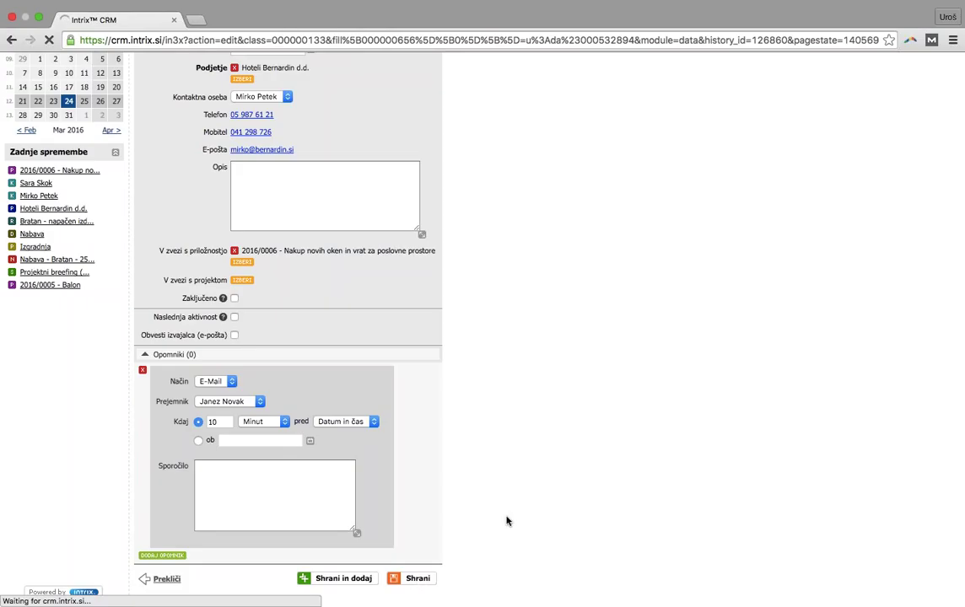
pyautogui.scroll(2, 507, 520)
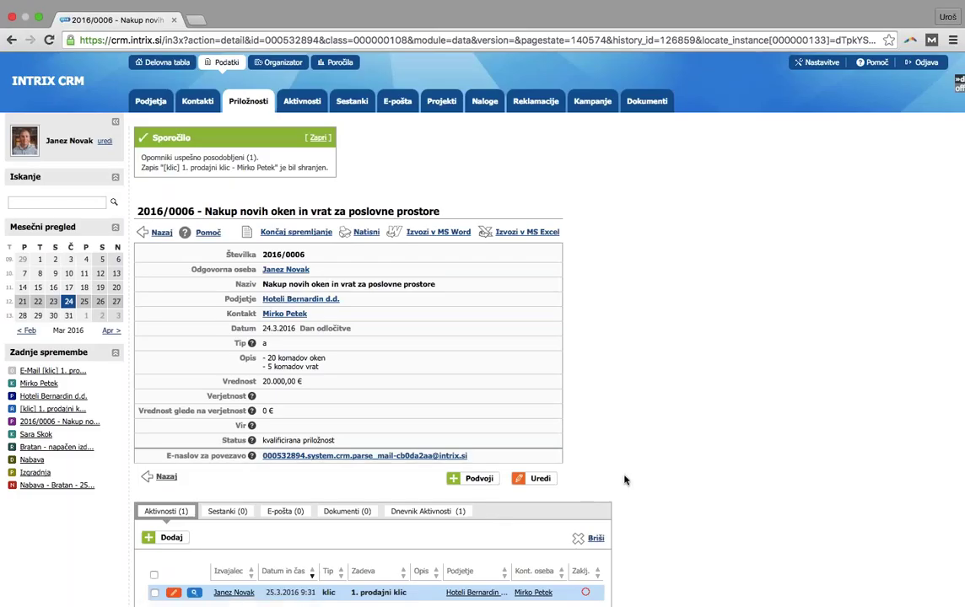
pyautogui.scroll(-2, 624, 479)
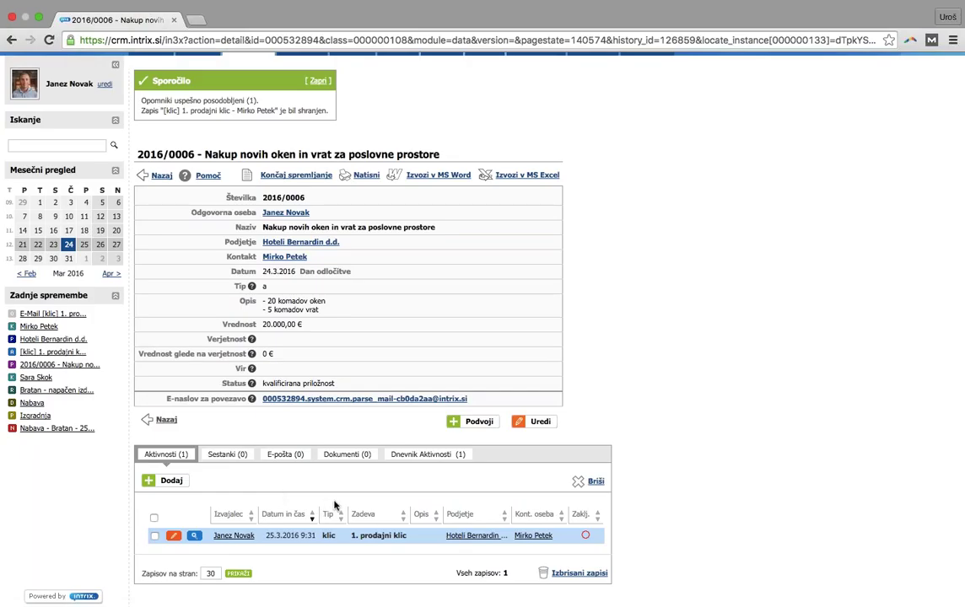
pyautogui.scroll(2, 334, 506)
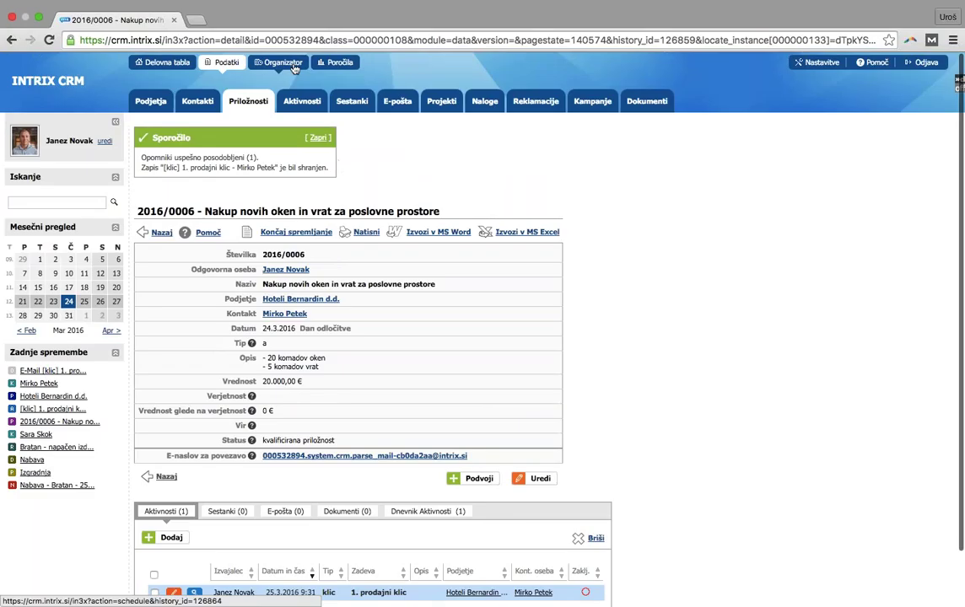
# In the Organizator week view, drag the Potrditev sestanka call from Wednesday 8:30 to Thursday 10:00
pyautogui.click(292, 65)
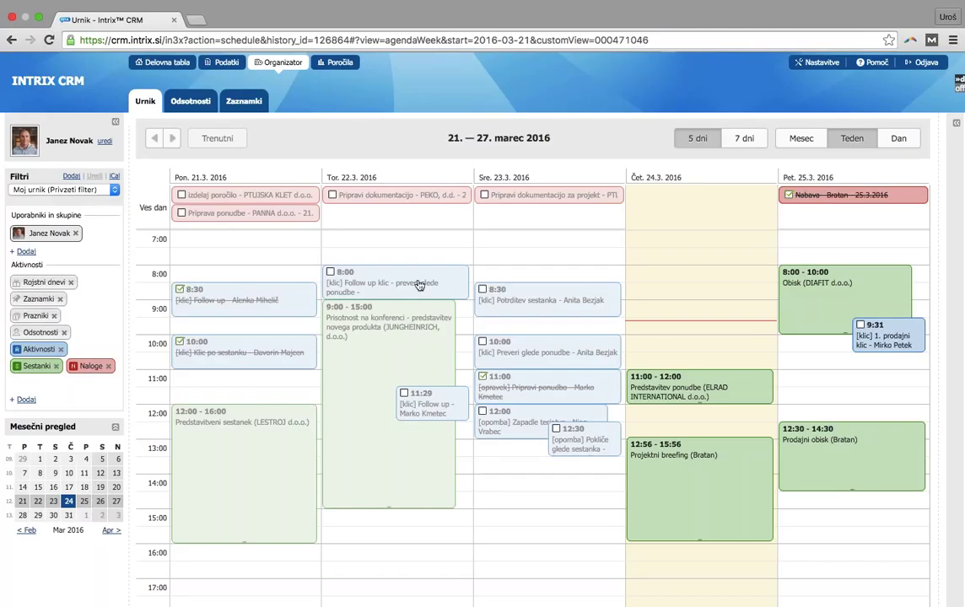
pyautogui.click(540, 303)
pyautogui.moveTo(540, 302); pyautogui.dragTo(651, 348)
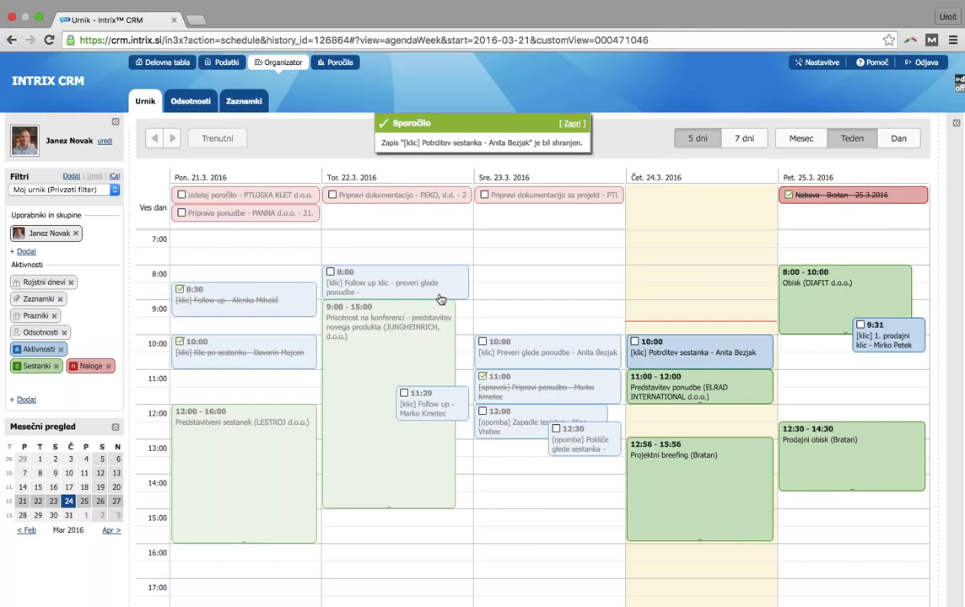
# Show the Moje zapadle aktivnosti panel beside the weekly calendar, toggling it closed and open again
pyautogui.click(955, 122)
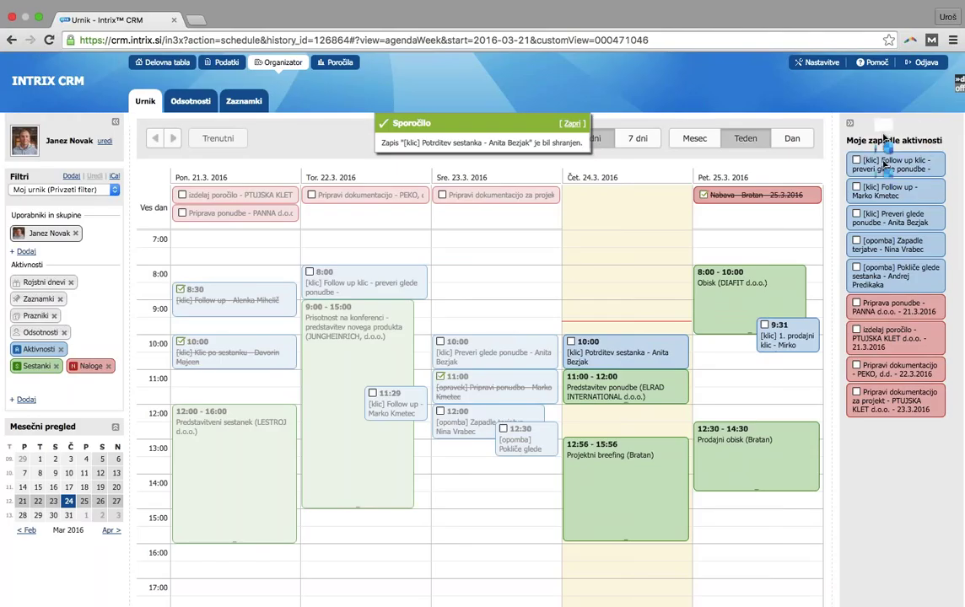
pyautogui.click(849, 123)
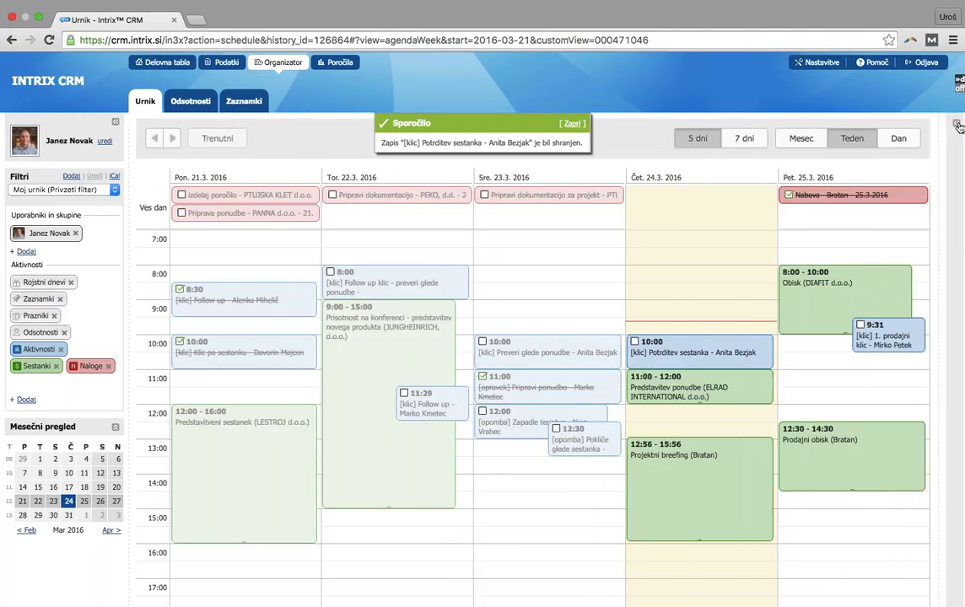
pyautogui.click(956, 122)
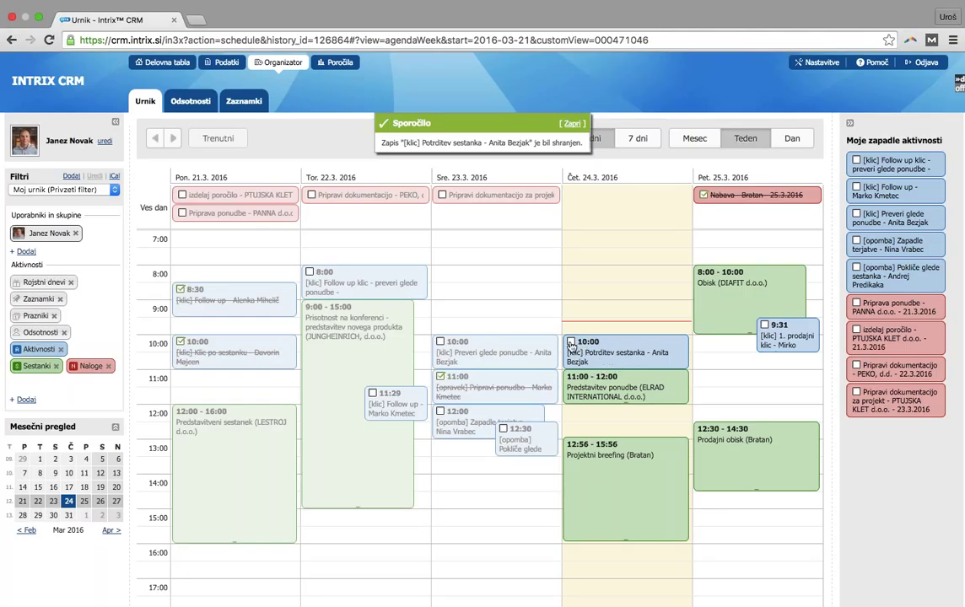
# Mark the Thursday 24.3.2016 10:00 Potrditev sestanka call as Zaključeno and save it
pyautogui.click(571, 343)
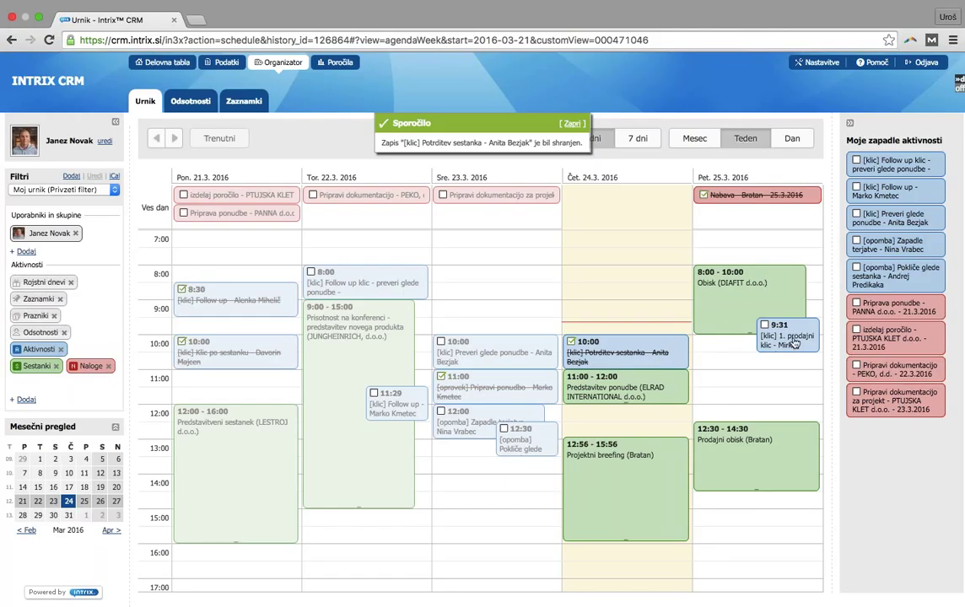
# Open the Friday 25.3.2016 9:31 '1. prodajni klic' call in its UREDI edit form
pyautogui.click(792, 335)
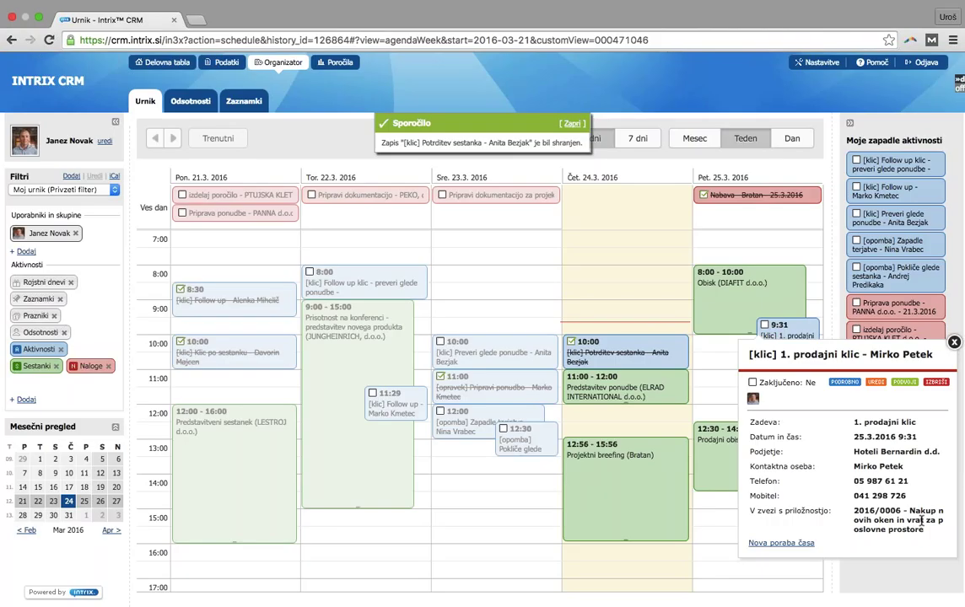
pyautogui.click(875, 382)
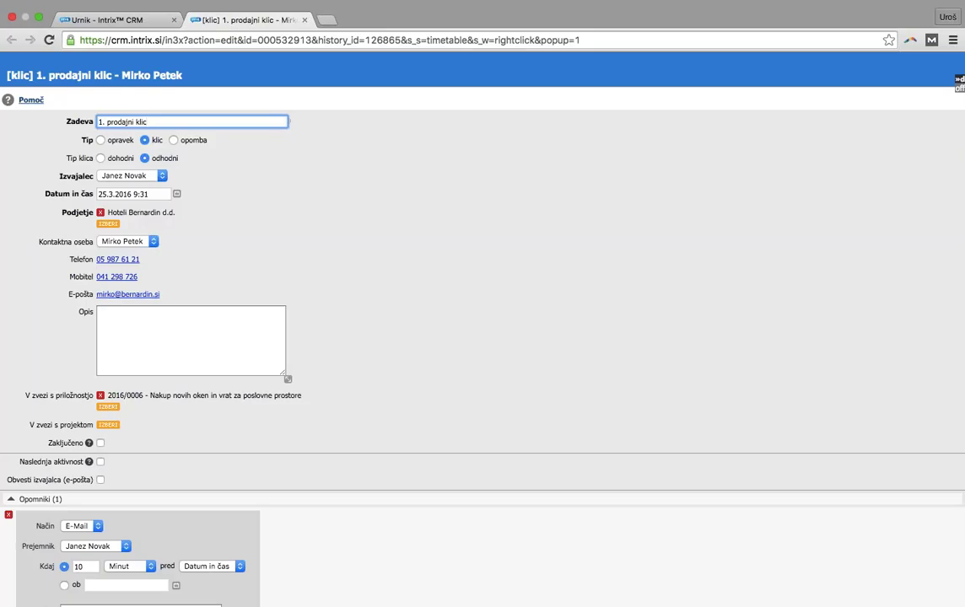
# Note in Opis the Wednesday meeting agreement, tick Zaključeno and enable Naslednja aktivnost
pyautogui.click(226, 345)
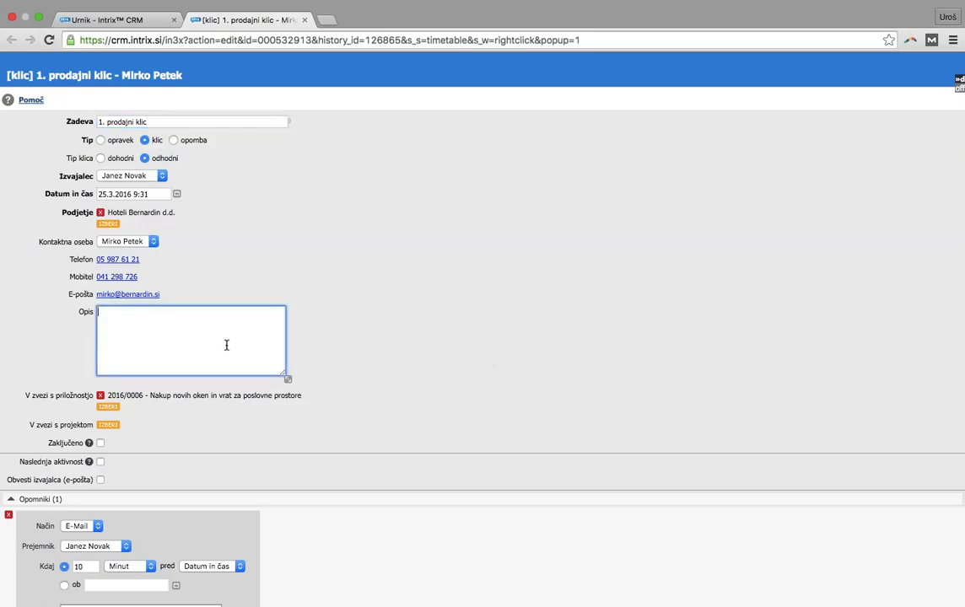
pyautogui.write('dogovorjena za termin sestanka v sredo, v ')
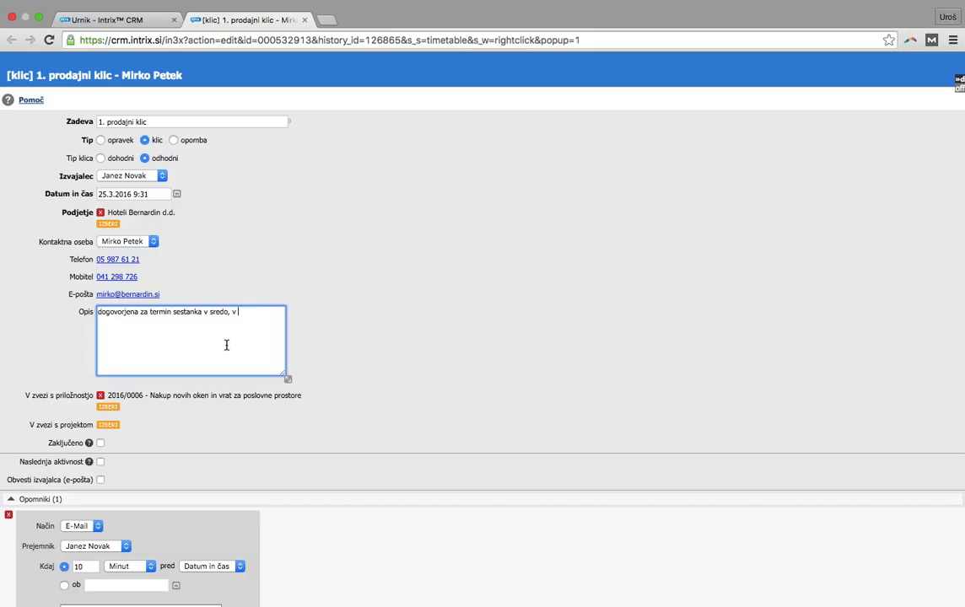
pyautogui.write('torek ga samo s')
pyautogui.write('e pokličem za potrditev')
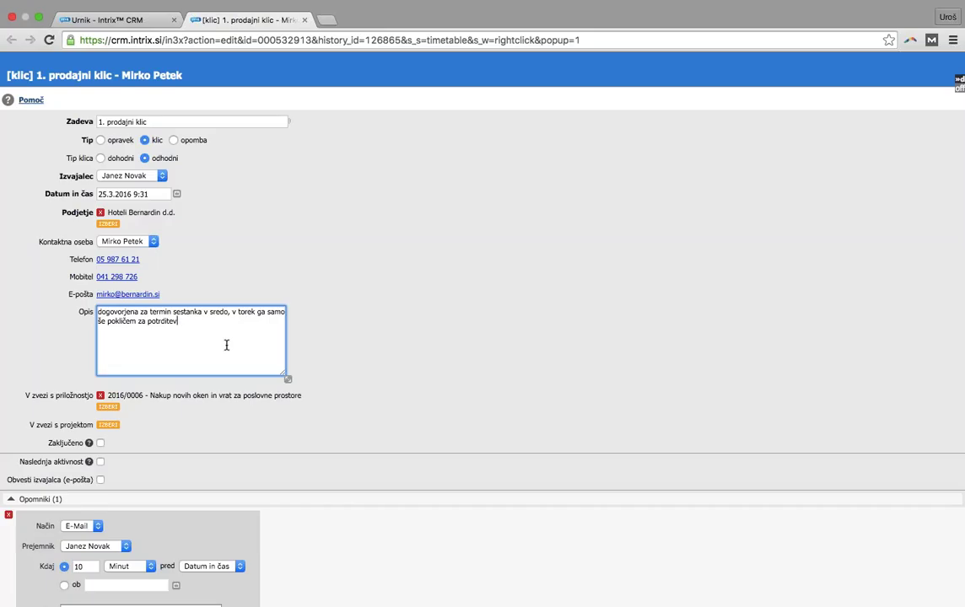
pyautogui.click(100, 443)
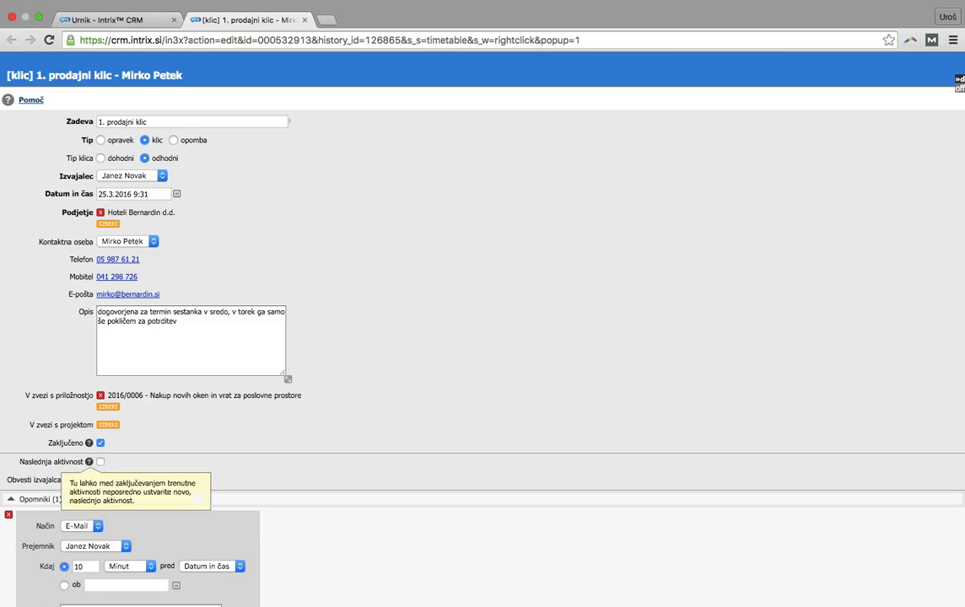
pyautogui.click(100, 462)
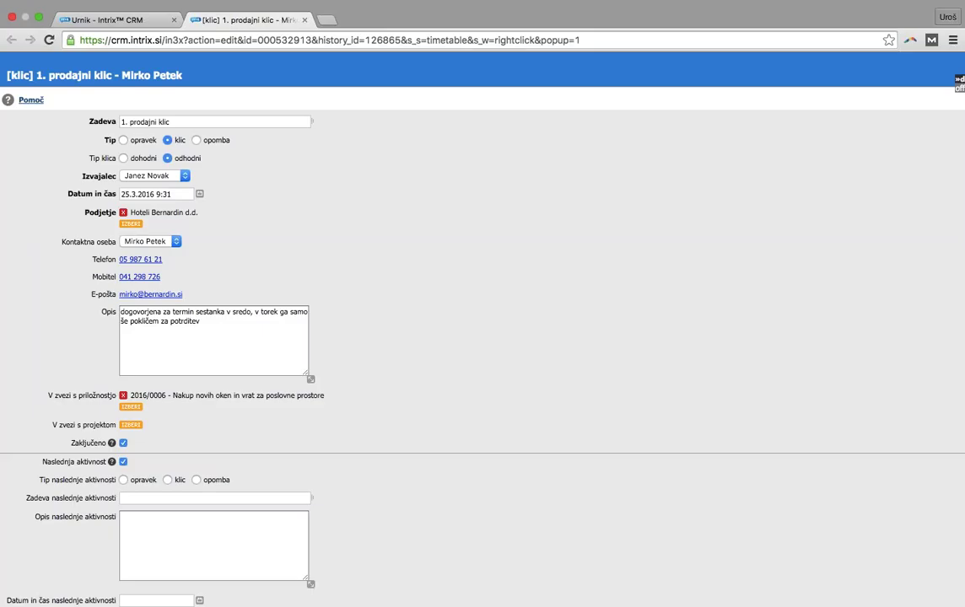
# Make the follow-up a call 'Potrdi termin' on 29.3.2016 09:38, then save the sales call
pyautogui.click(167, 480)
pyautogui.click(187, 496)
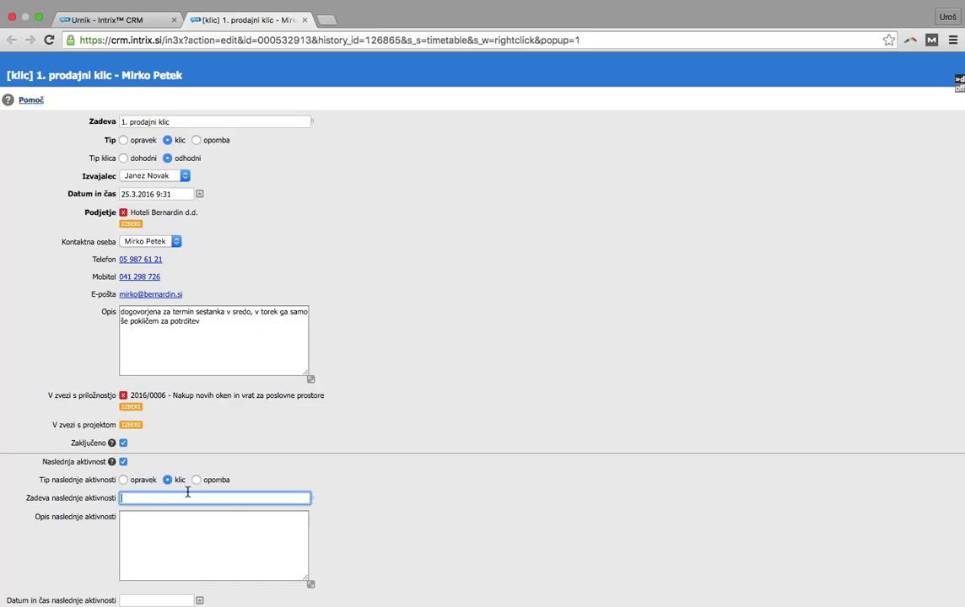
pyautogui.write('Po')
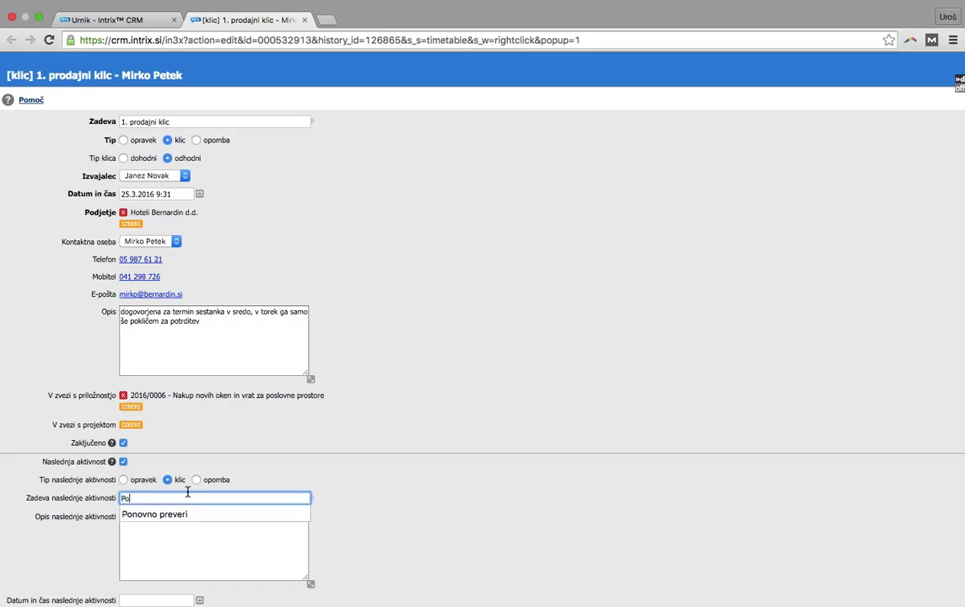
pyautogui.write('trdi termin')
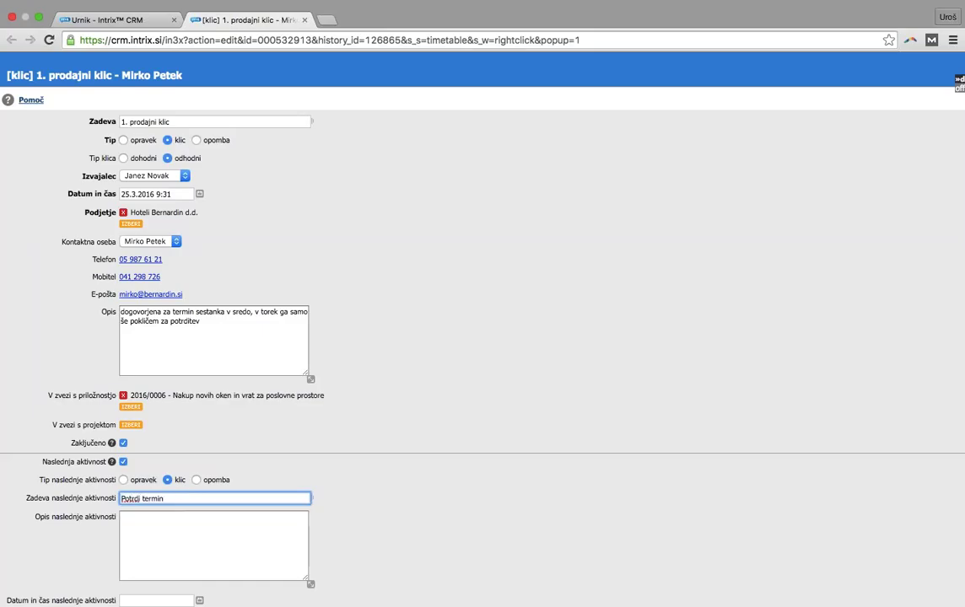
pyautogui.scroll(-2, 300, 478)
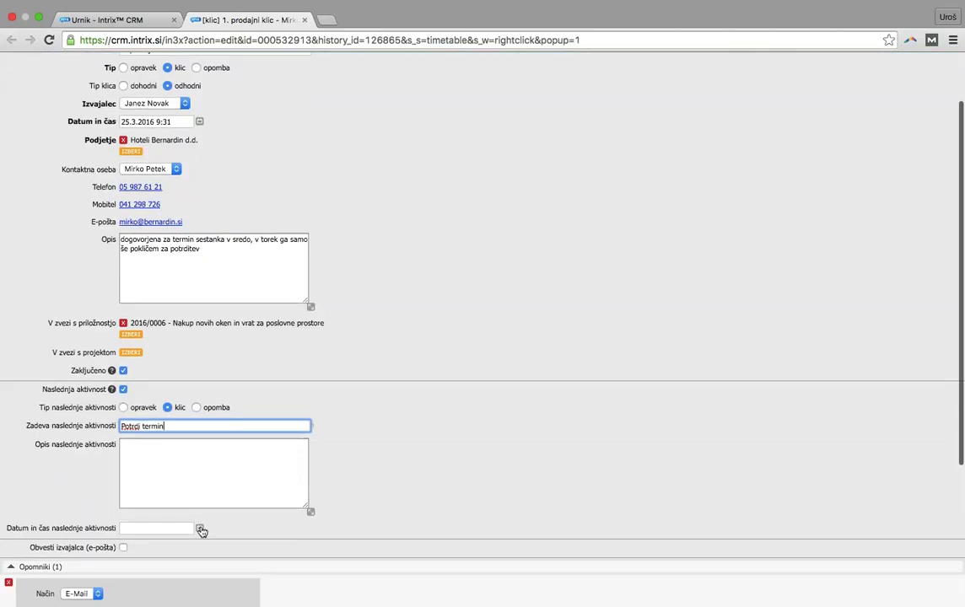
pyautogui.click(199, 528)
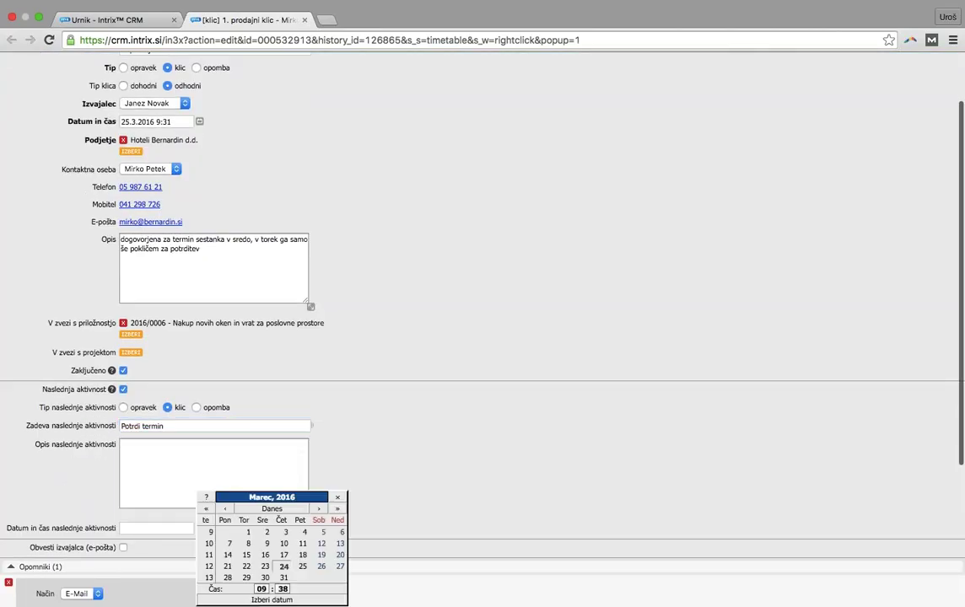
pyautogui.click(245, 580)
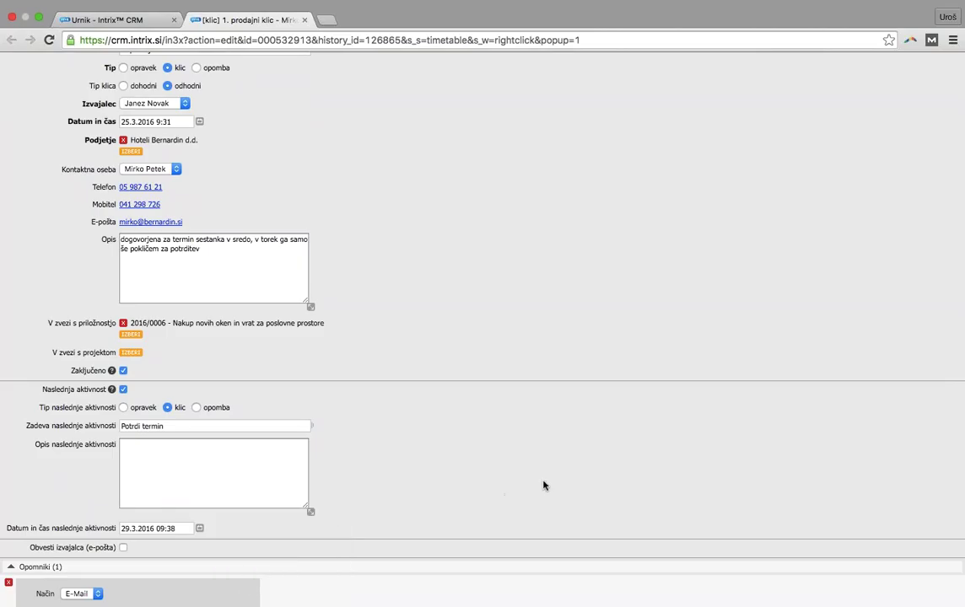
pyautogui.scroll(-5, 519, 482)
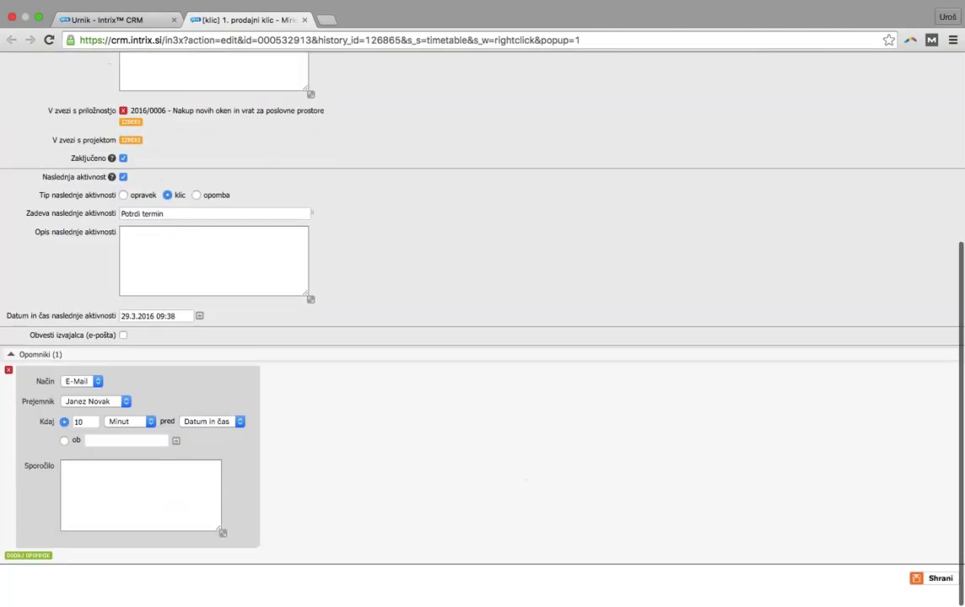
pyautogui.click(935, 585)
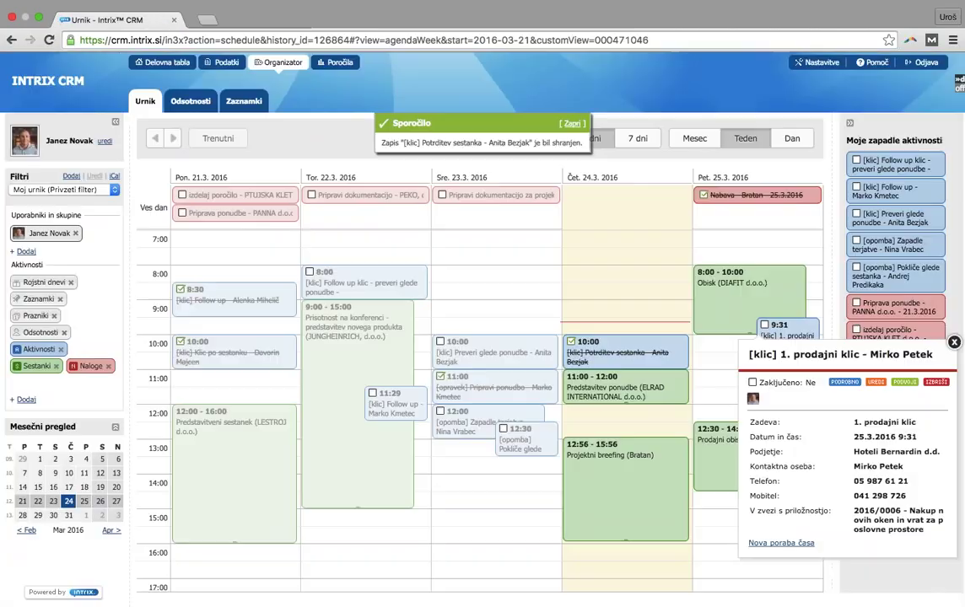
# Move to the week of 28.3.–1.4.2016 and pick Wednesday's 8:00 slot for a new entry
pyautogui.moveTo(904, 383); pyautogui.dragTo(750, 334)
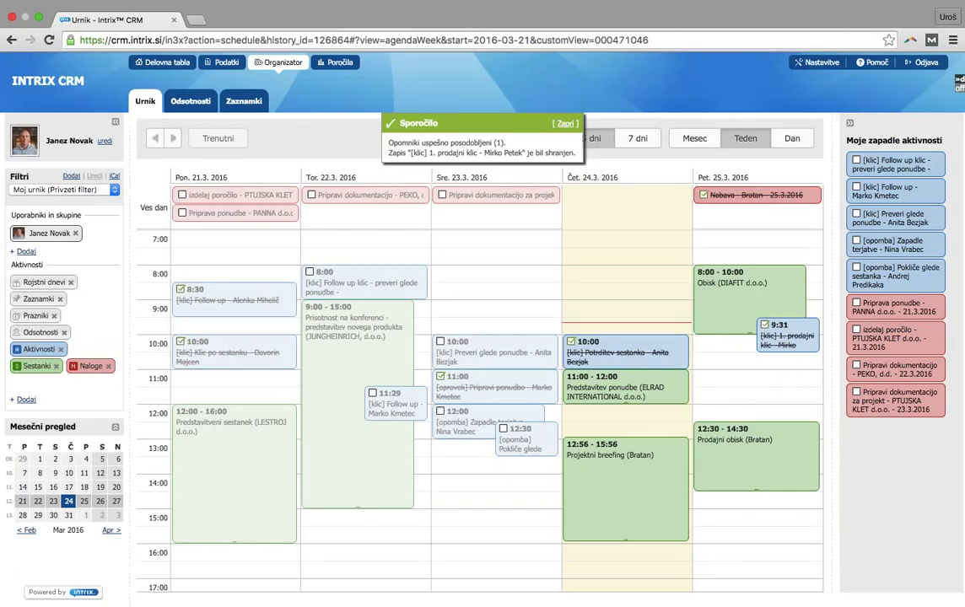
pyautogui.click(171, 140)
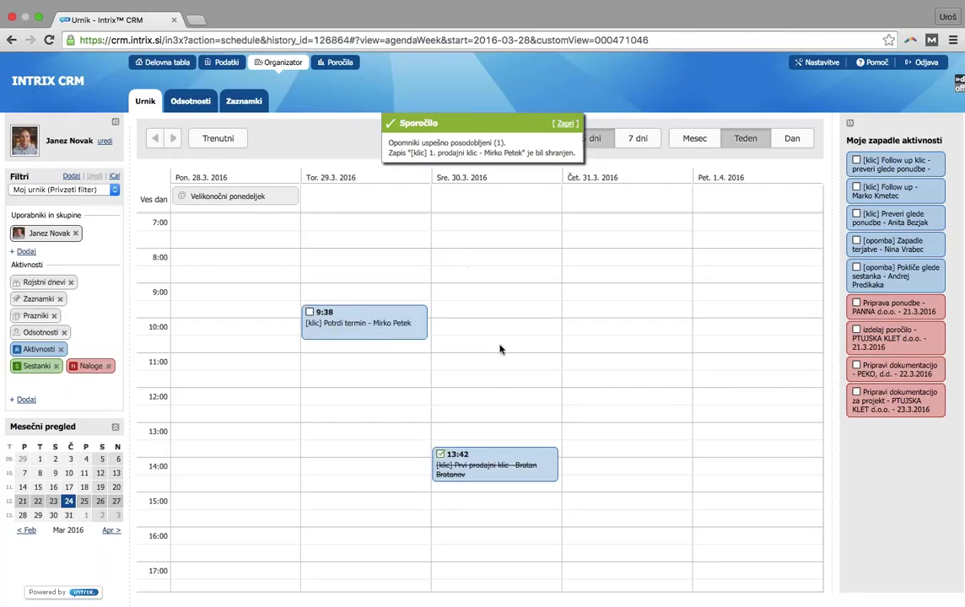
pyautogui.click(468, 273)
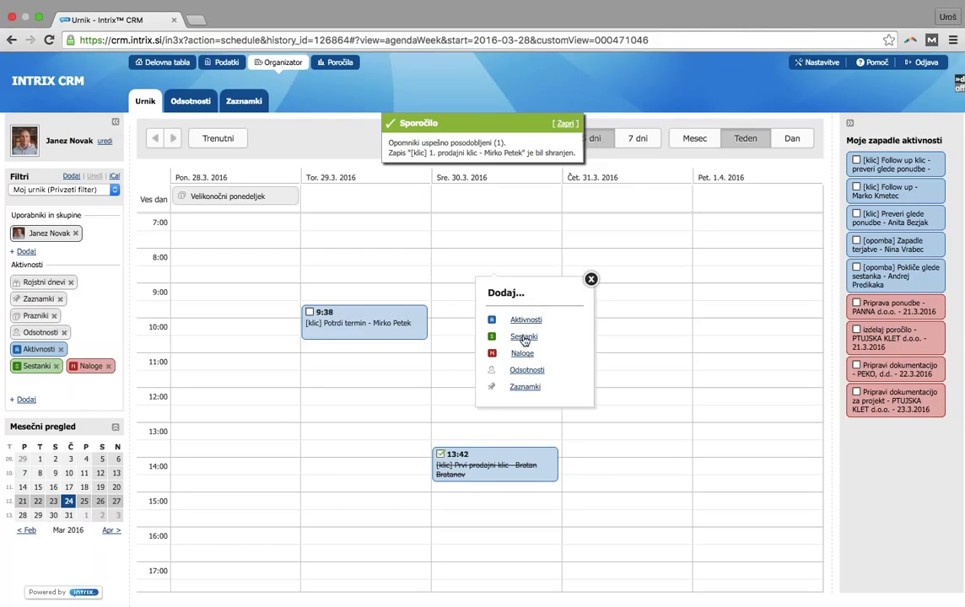
# Draft an 'Izmera' meeting for 30.3.2016, 8:00–9:00, with company Hoteli Bernardin d.d
pyautogui.click(522, 337)
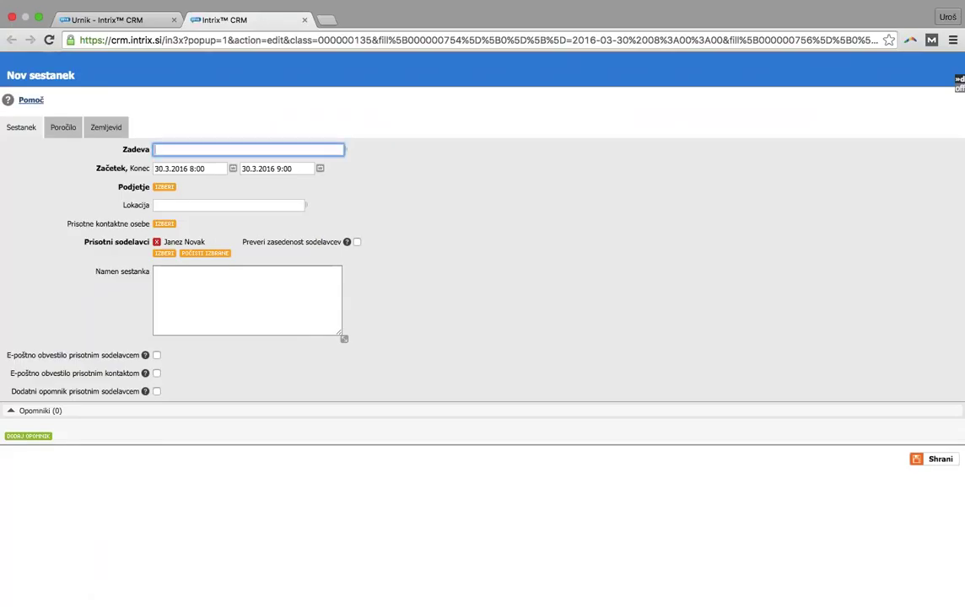
pyautogui.write('Izmera')
pyautogui.click(164, 187)
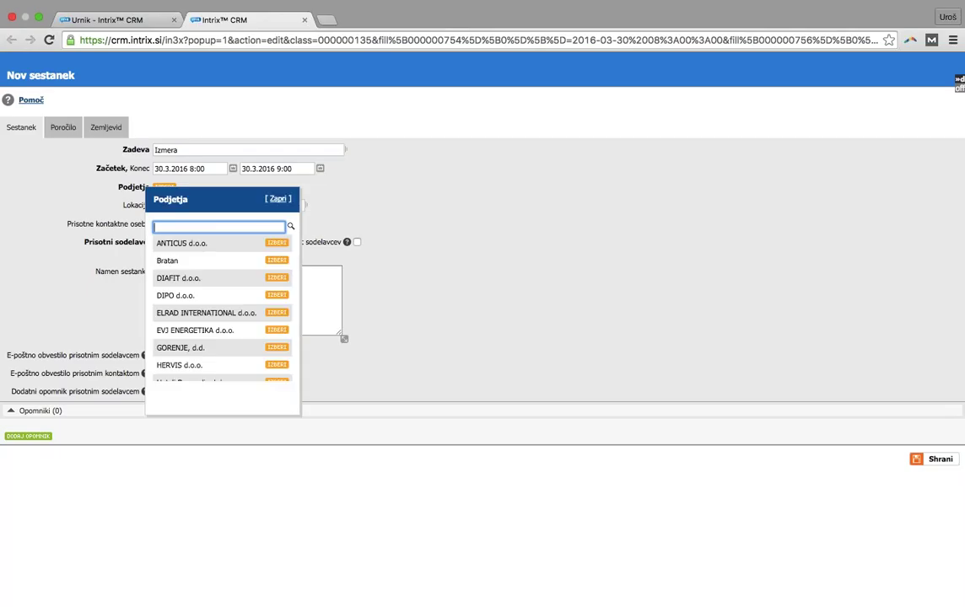
pyautogui.write('hoteli')
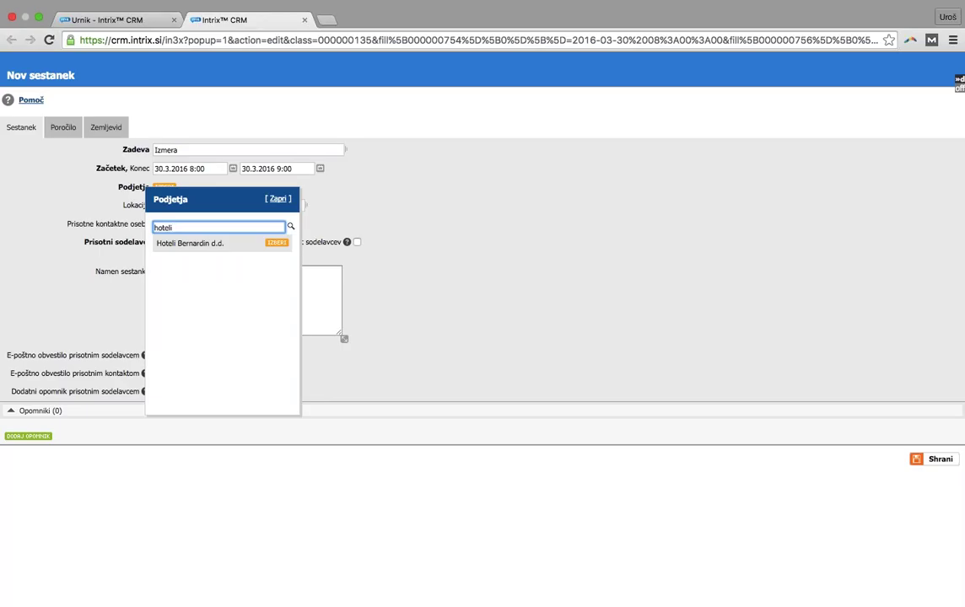
pyautogui.click(276, 244)
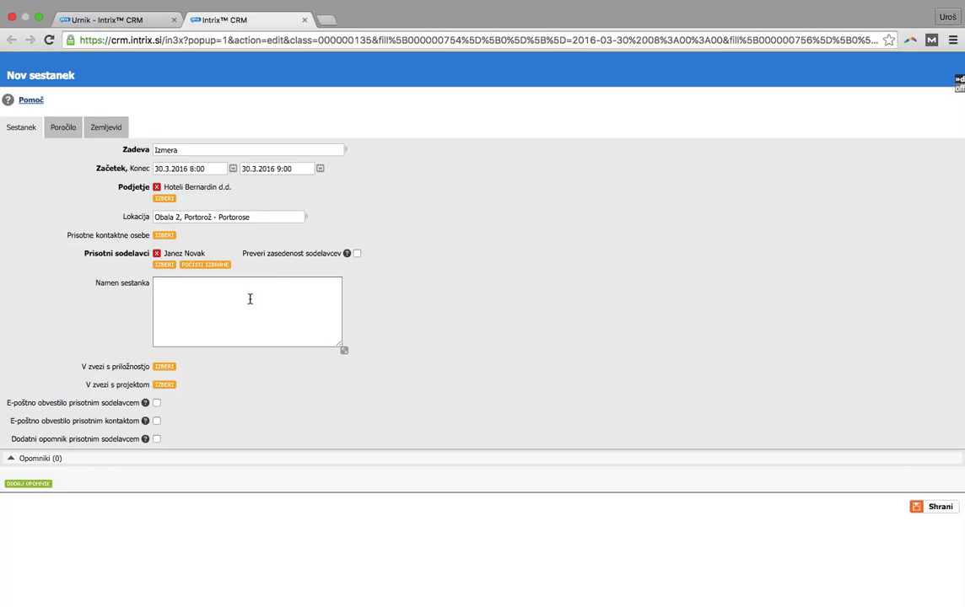
pyautogui.click(166, 368)
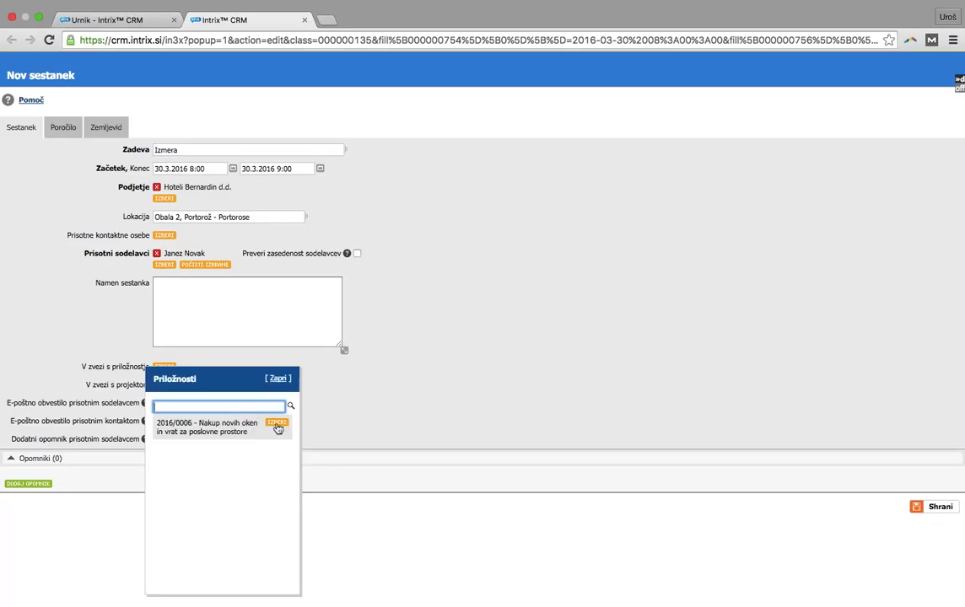
# Link the meeting to opportunity 2016/0006 and add both Hoteli Bernardin d.d. contacts as attendees
pyautogui.click(275, 422)
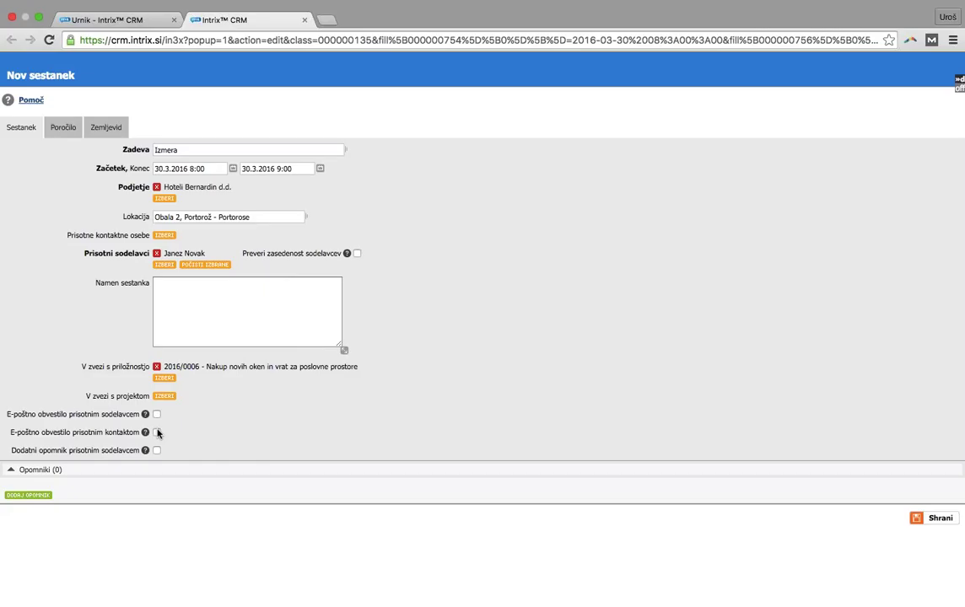
pyautogui.click(164, 235)
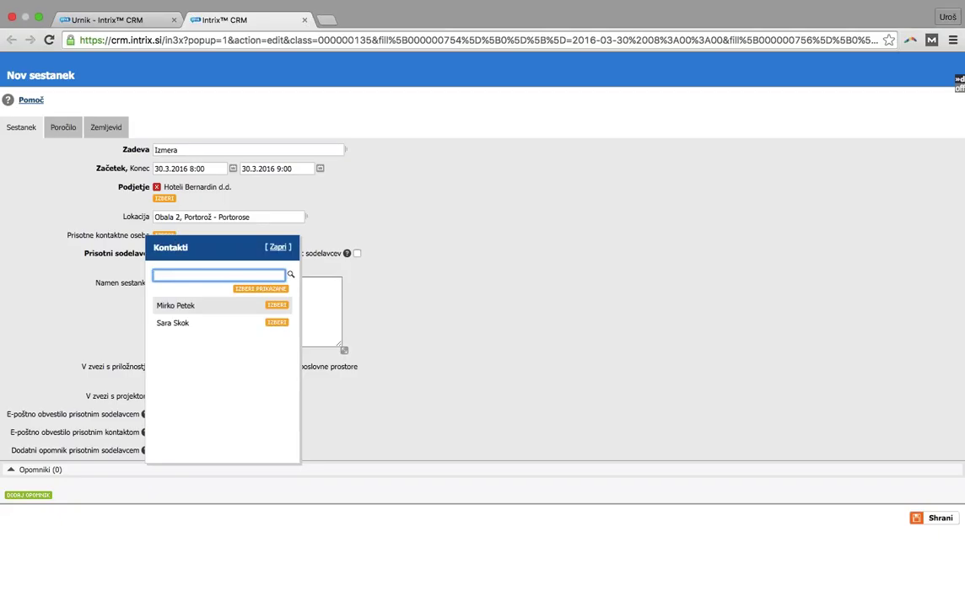
pyautogui.click(275, 325)
pyautogui.click(276, 317)
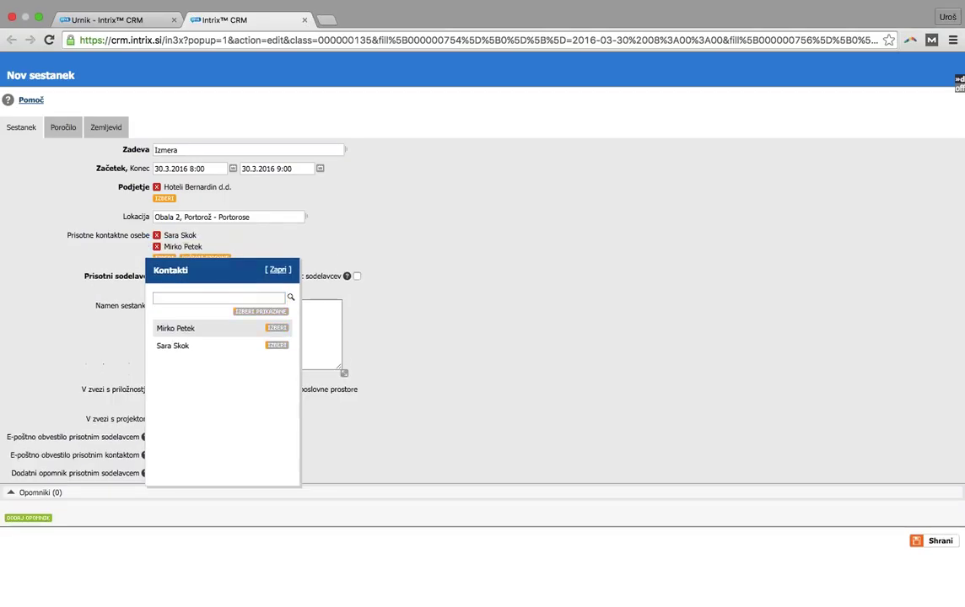
pyautogui.click(278, 270)
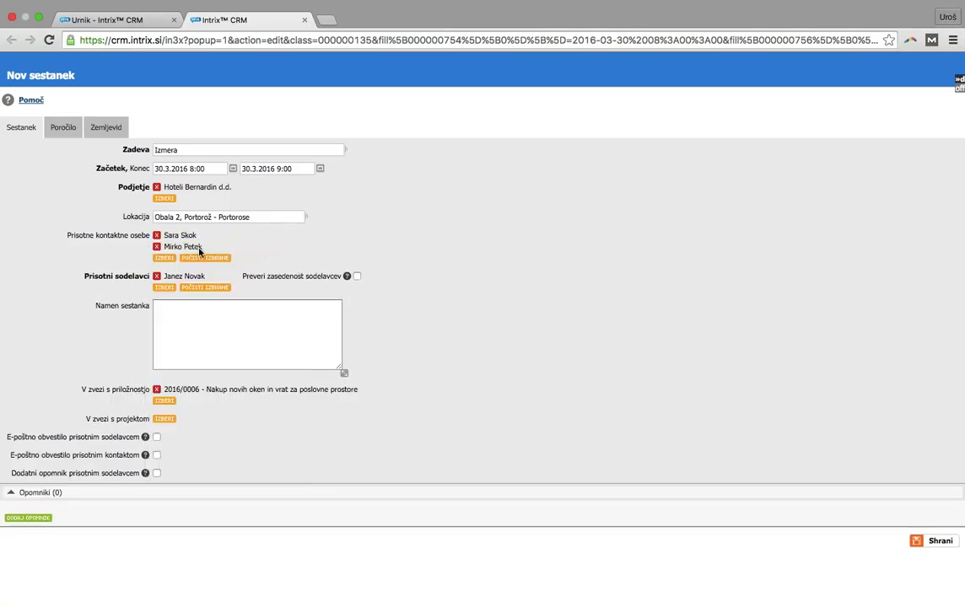
pyautogui.click(156, 455)
# Turn off the e-mail notice to attending contacts and save the Izmera meeting
pyautogui.click(156, 456)
pyautogui.moveTo(10, 473); pyautogui.dragTo(176, 472)
pyautogui.click(179, 473)
pyautogui.click(943, 544)
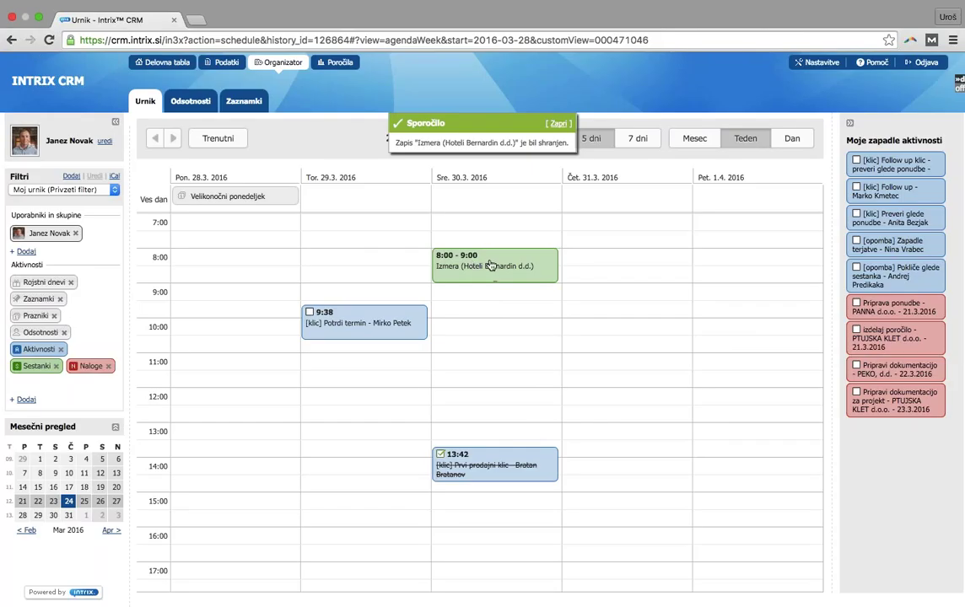
# Edit the Izmera meeting's Poročilo section to read 'to je poročilo' and save it
pyautogui.click(473, 266)
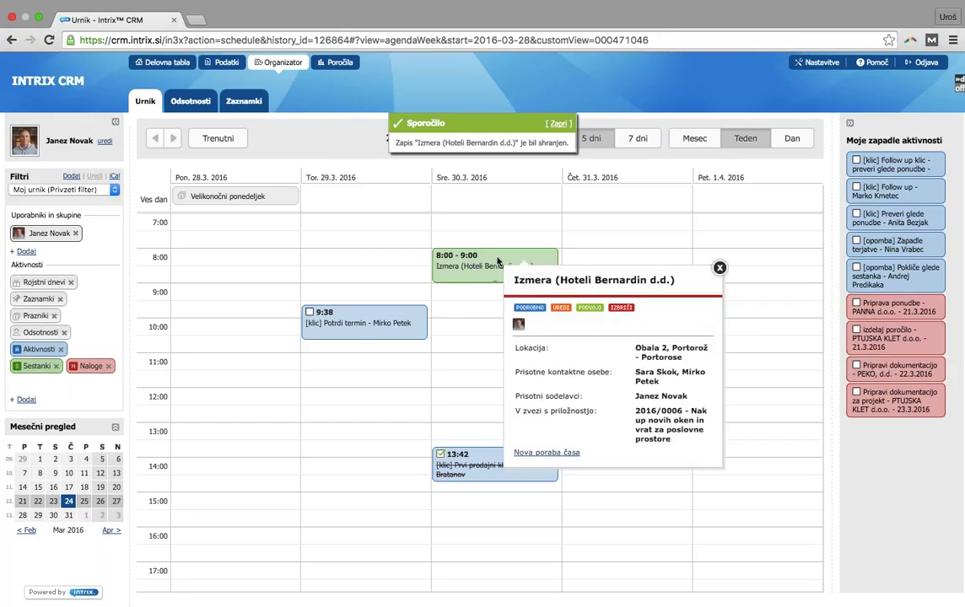
pyautogui.click(552, 307)
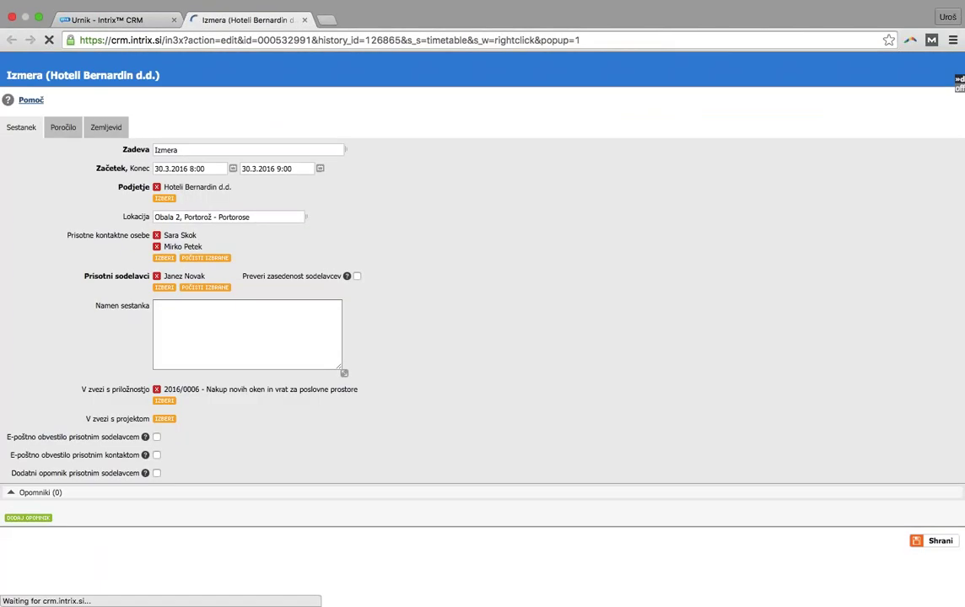
pyautogui.click(61, 128)
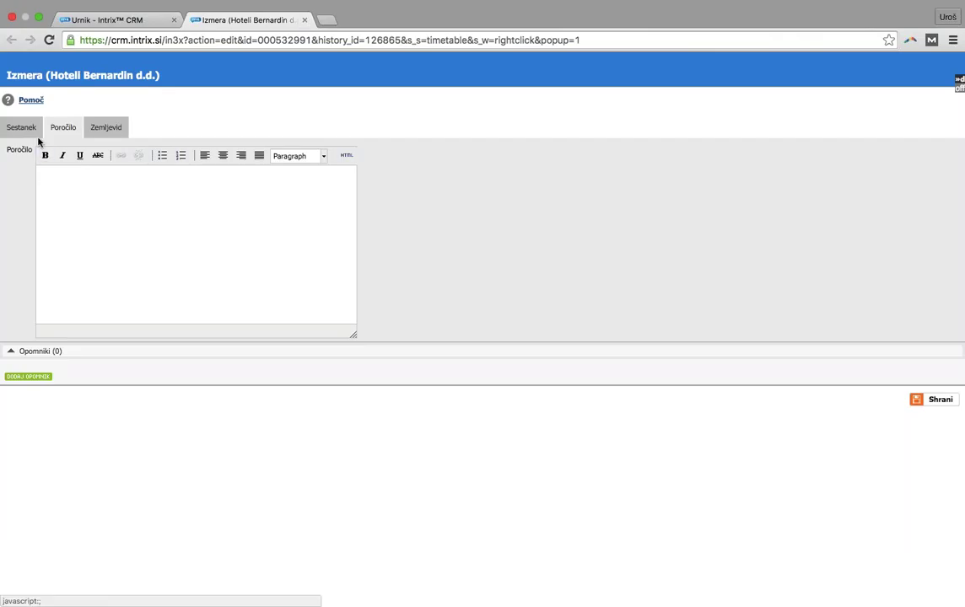
pyautogui.write('to je poda')
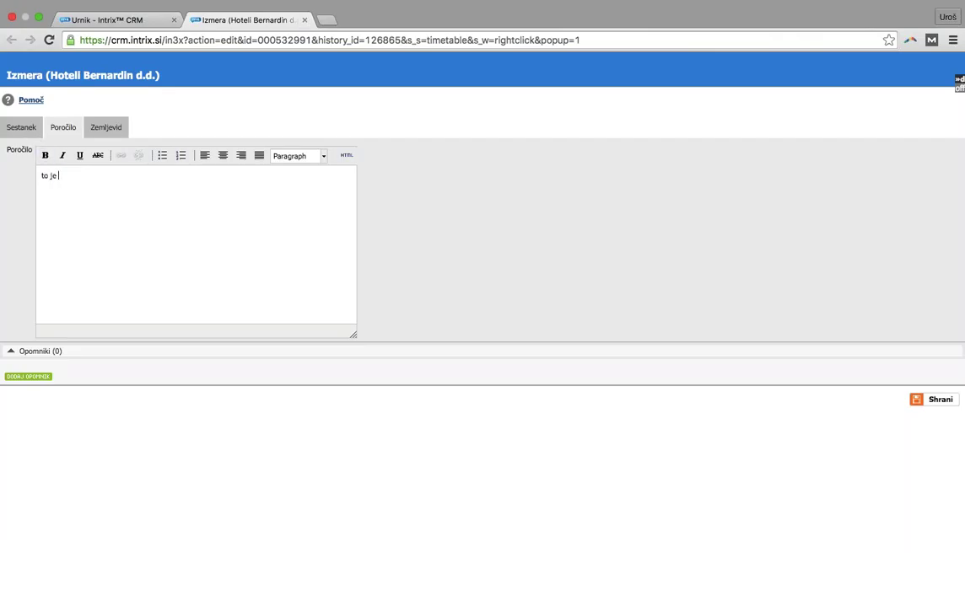
pyautogui.press('BackSpace')
pyautogui.press('BackSpace')
pyautogui.write('ročilo')
pyautogui.click(931, 400)
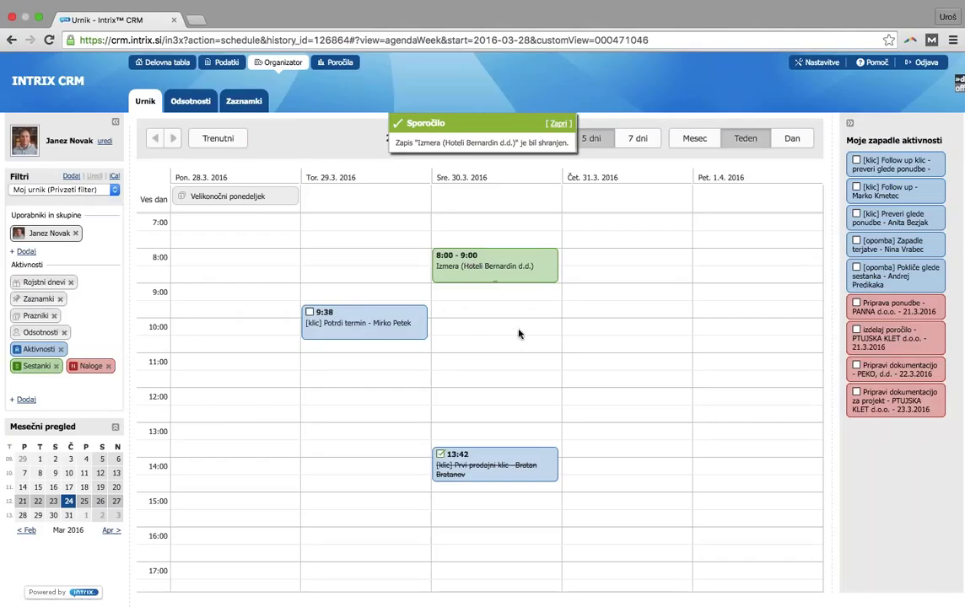
pyautogui.click(232, 69)
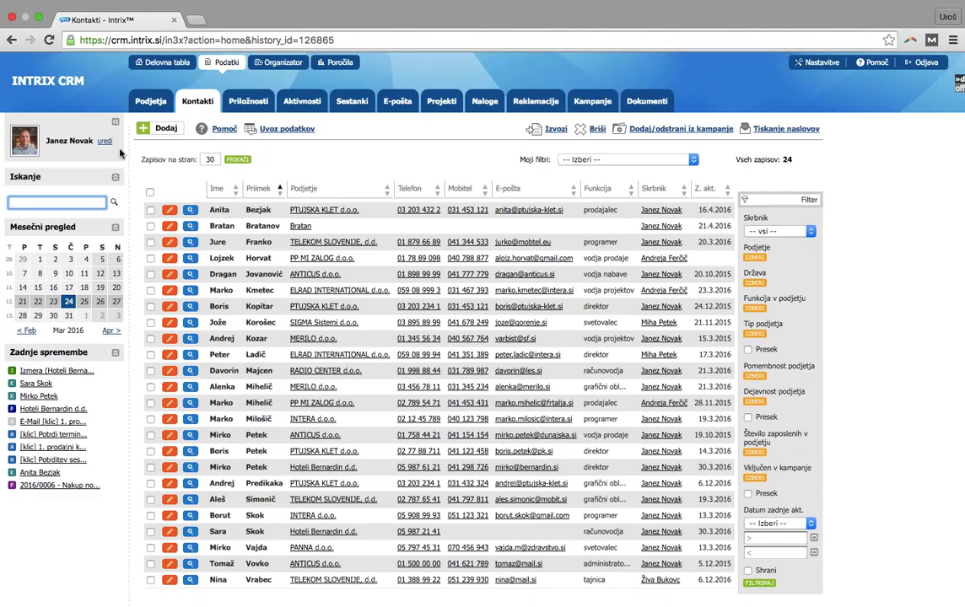
# Look over the Kontakti list of 24 contacts, then switch to the Podjetja list
pyautogui.scroll(-2, 256, 253)
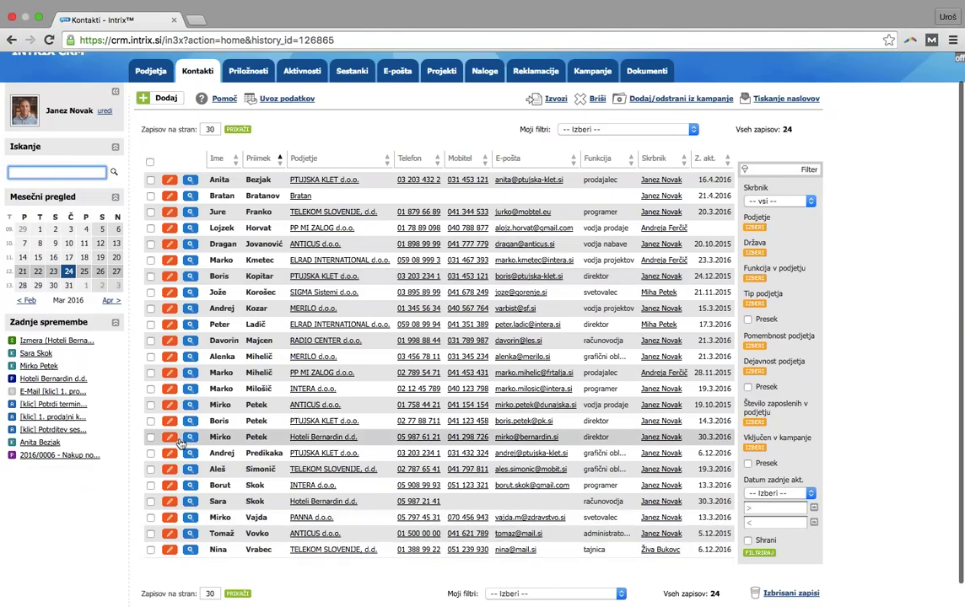
pyautogui.scroll(2, 253, 456)
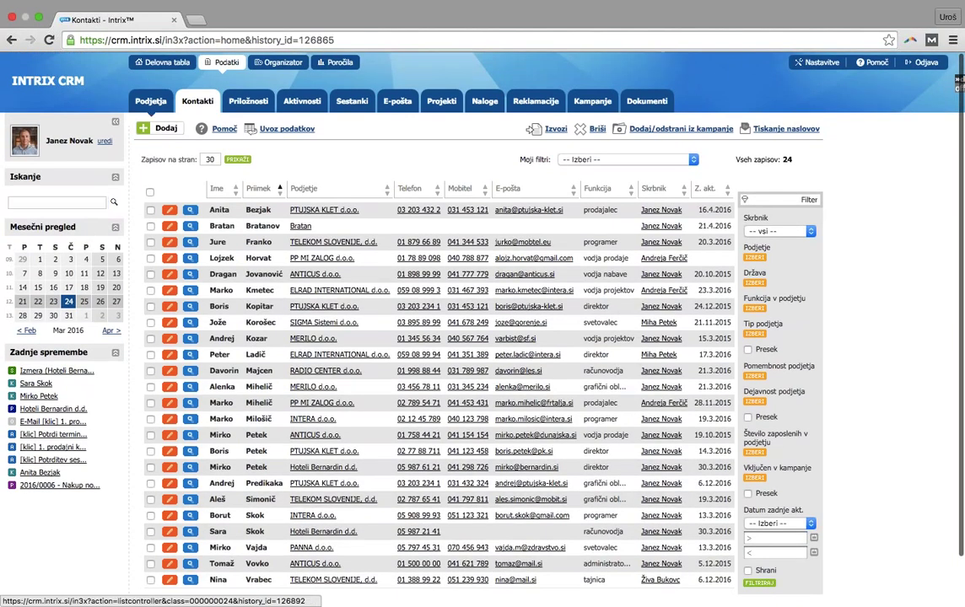
pyautogui.click(151, 100)
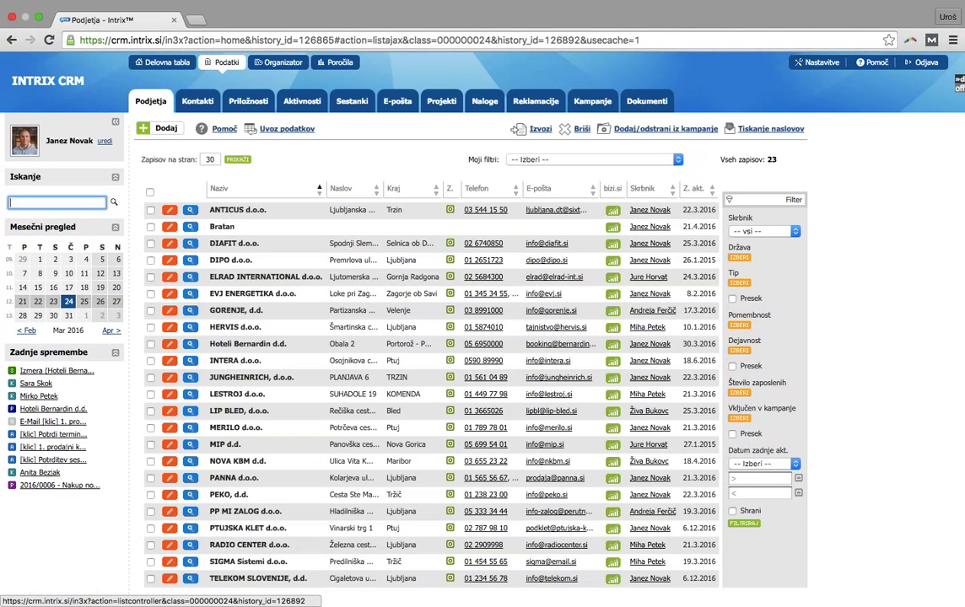
# Open the Hoteli Bernardin d.d. company record and view its related opportunities
pyautogui.scroll(-2, 287, 343)
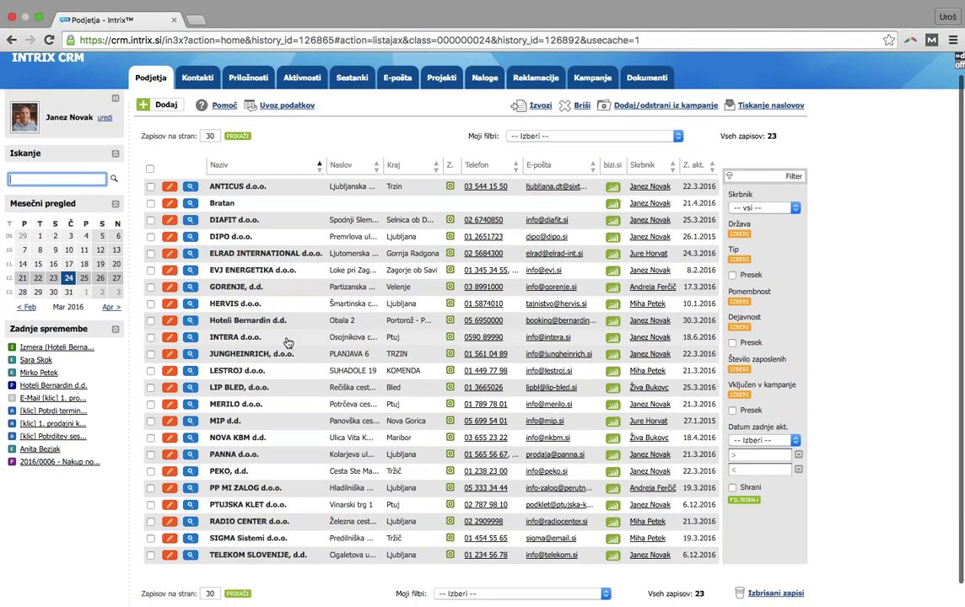
pyautogui.scroll(2, 285, 337)
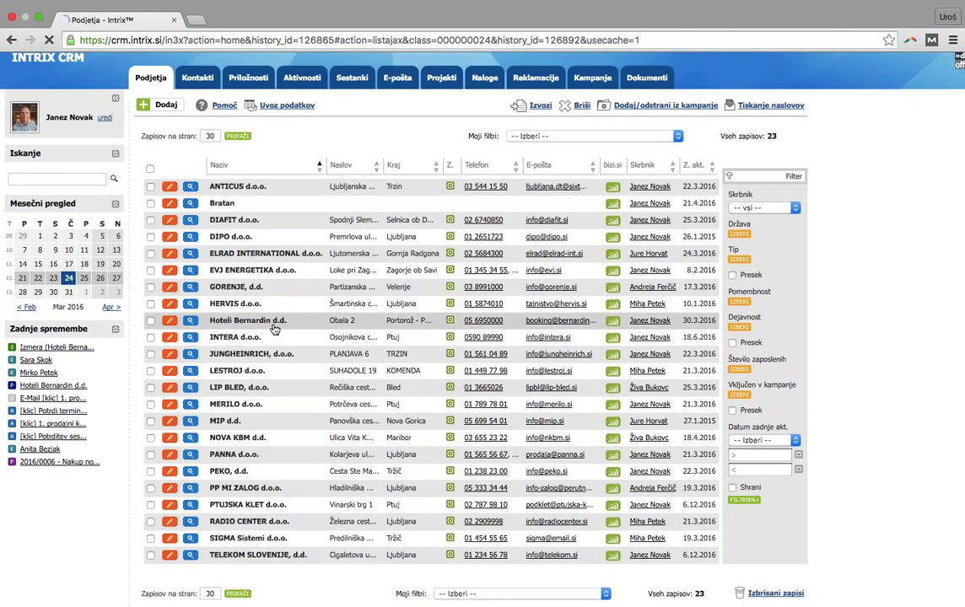
pyautogui.click(276, 331)
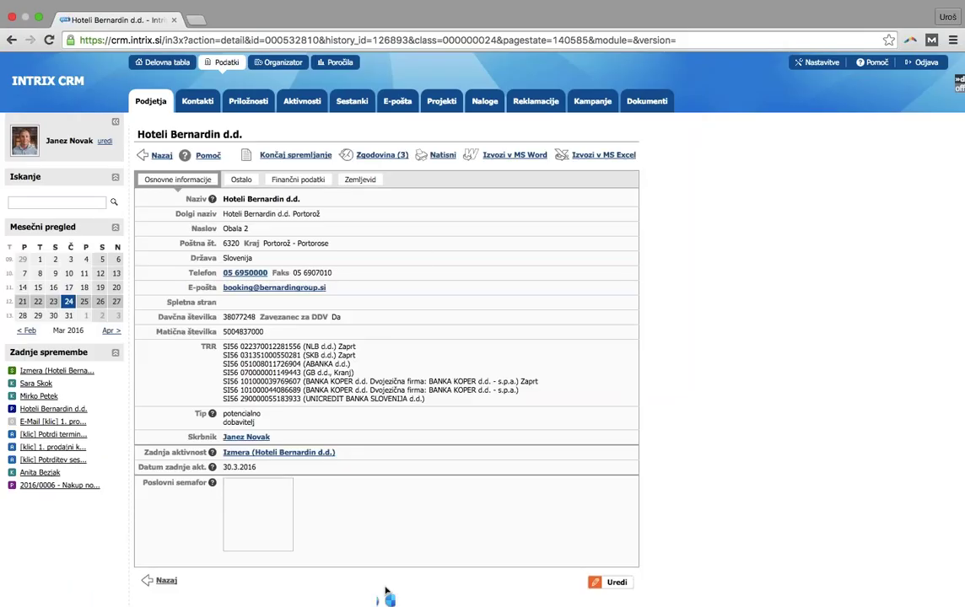
pyautogui.scroll(-1, 431, 295)
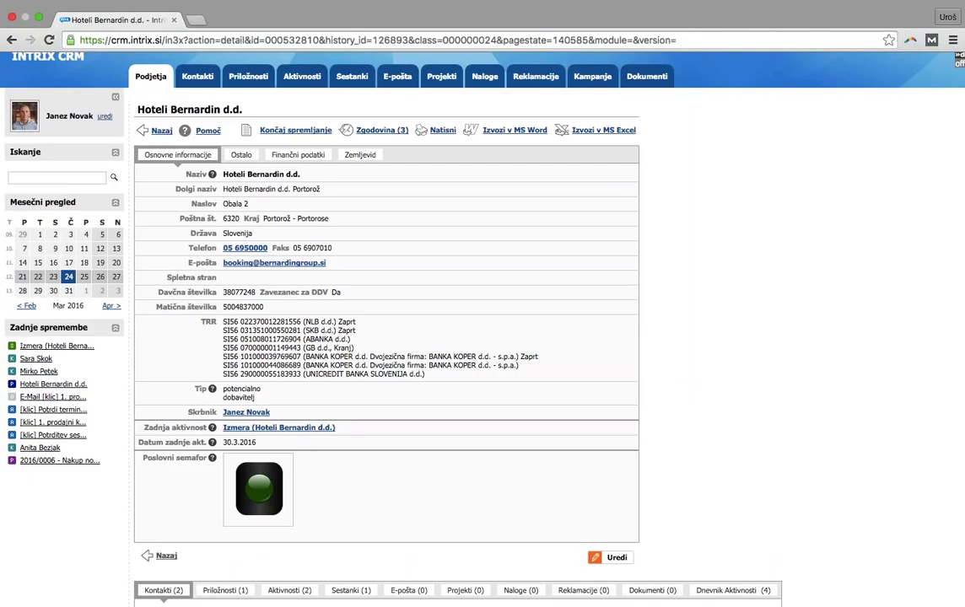
pyautogui.scroll(-3, 455, 441)
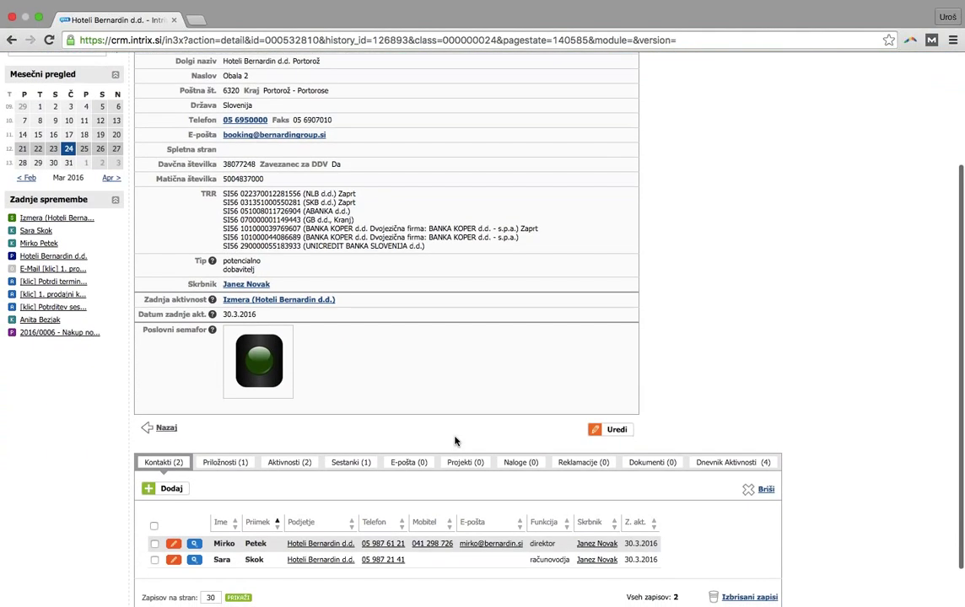
pyautogui.scroll(-1, 454, 441)
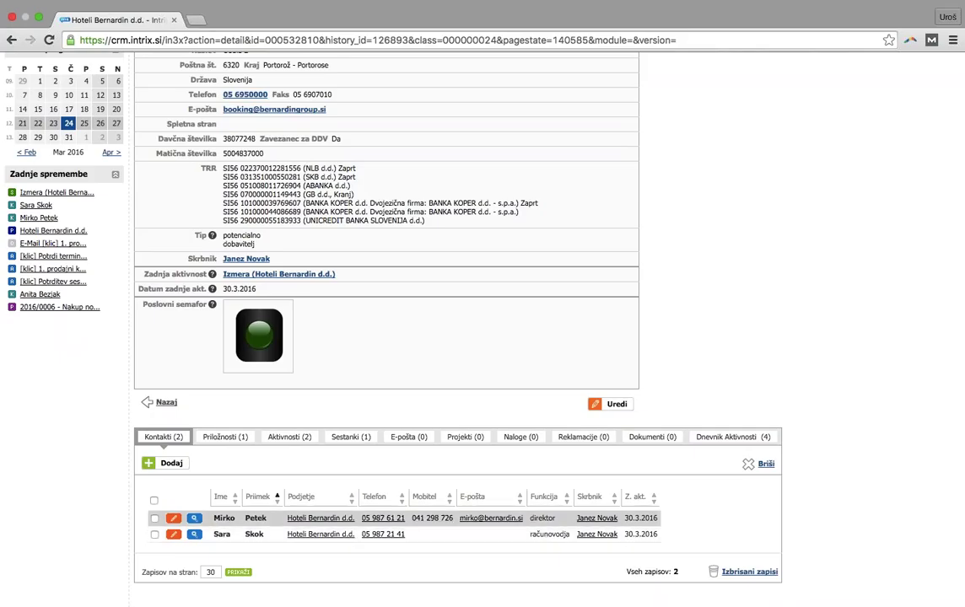
pyautogui.click(225, 436)
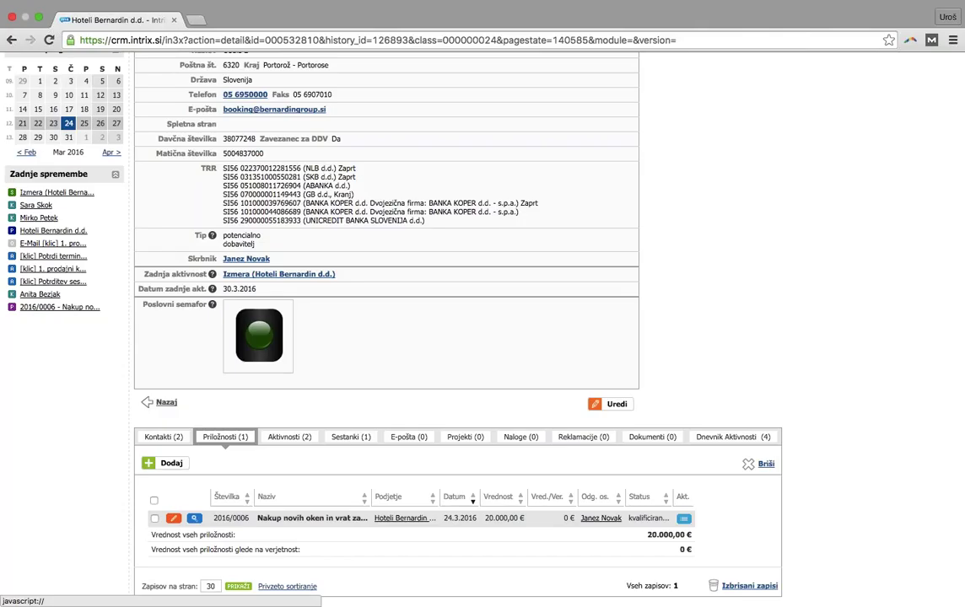
# Check the company's activities, meetings and empty e-mail tabs, then go to the full e-mail list
pyautogui.click(304, 437)
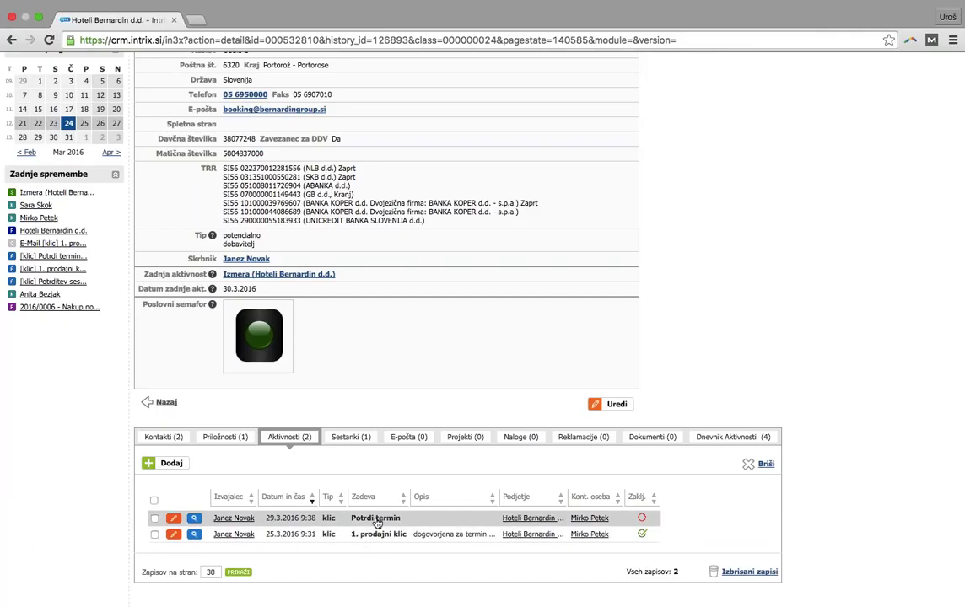
pyautogui.click(353, 438)
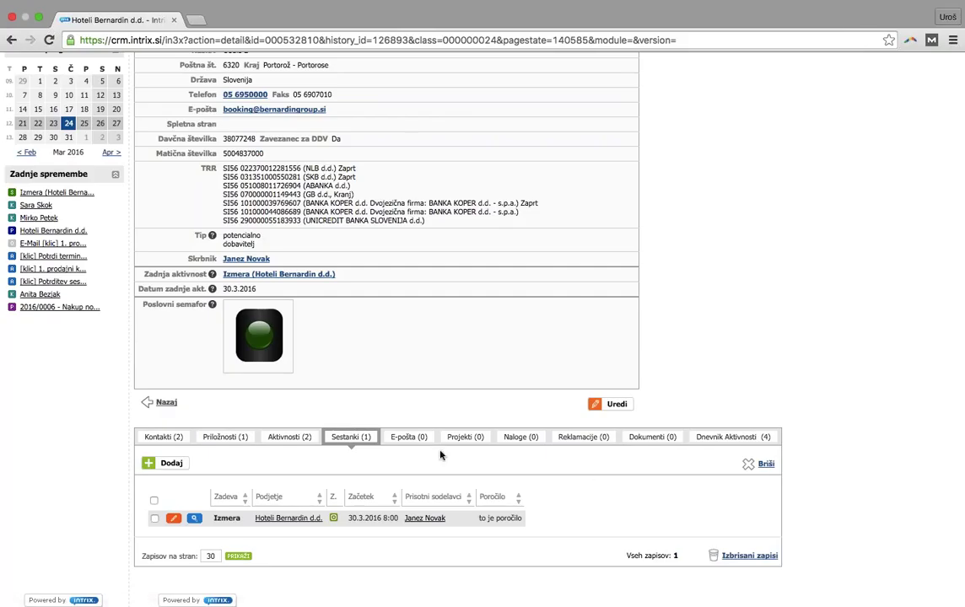
pyautogui.click(412, 439)
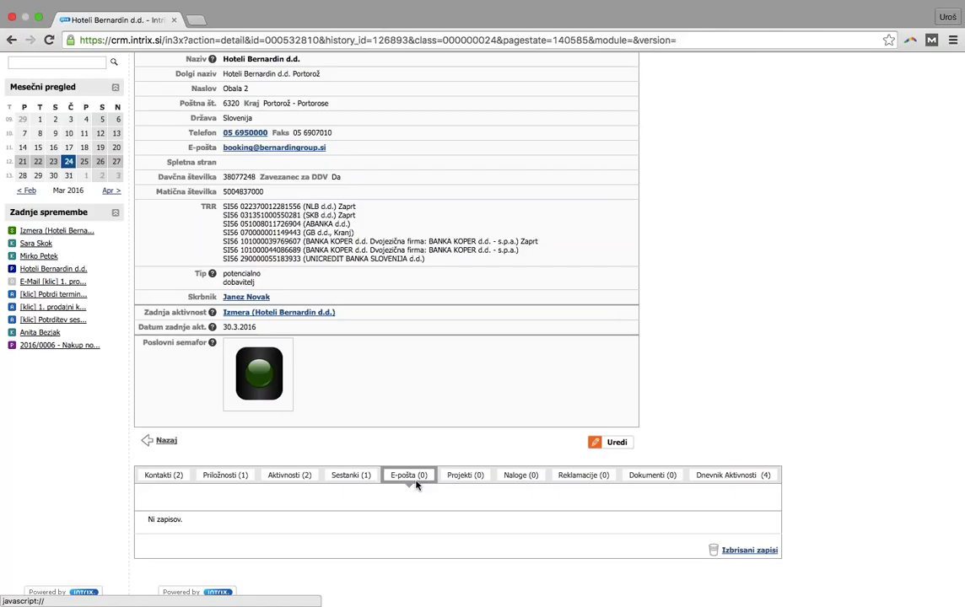
pyautogui.scroll(4, 463, 444)
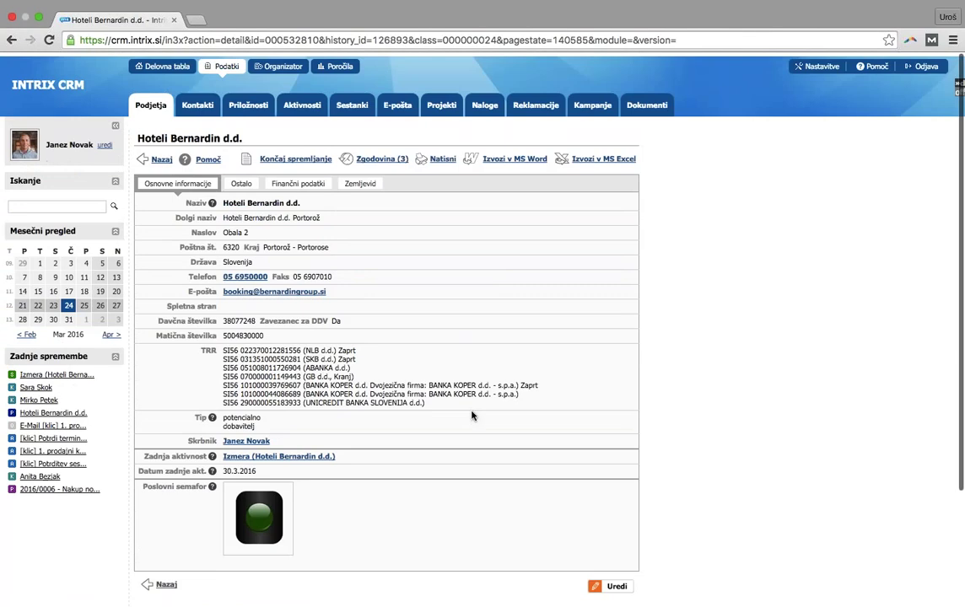
pyautogui.click(397, 101)
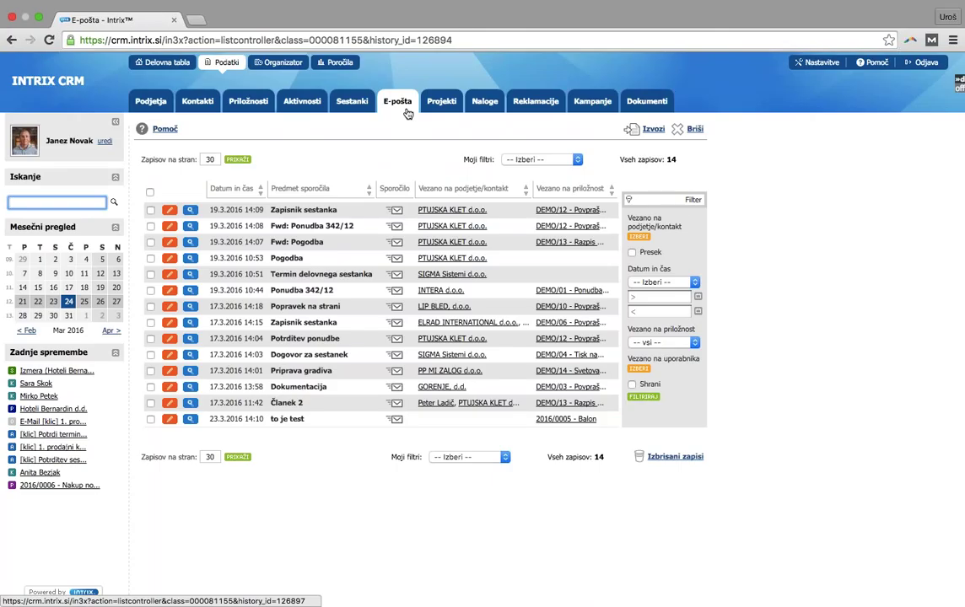
# Dismiss the Java update, read the e-mail help's forwarding address, and dismiss the loading error
pyautogui.click(164, 129)
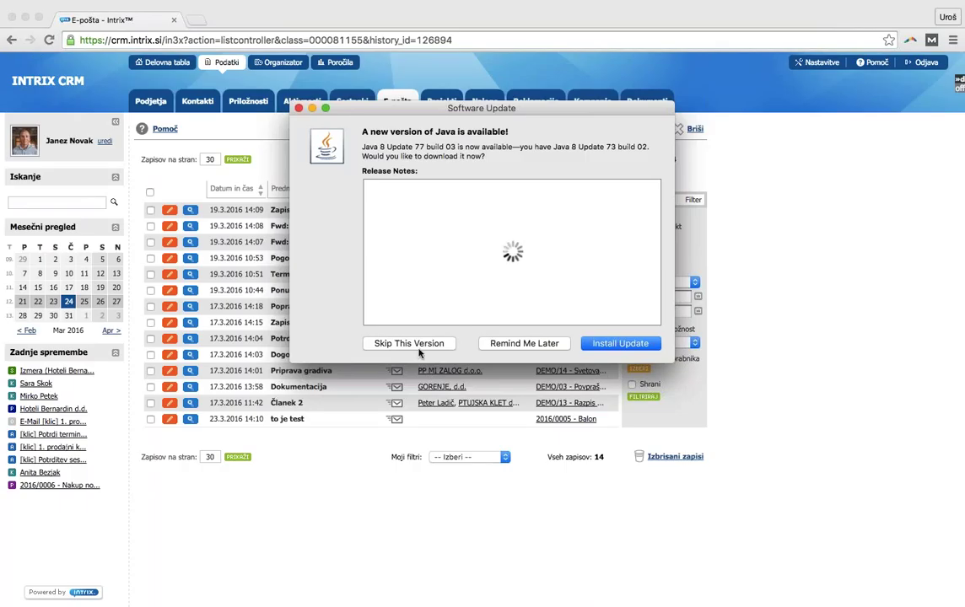
pyautogui.click(397, 343)
pyautogui.click(164, 129)
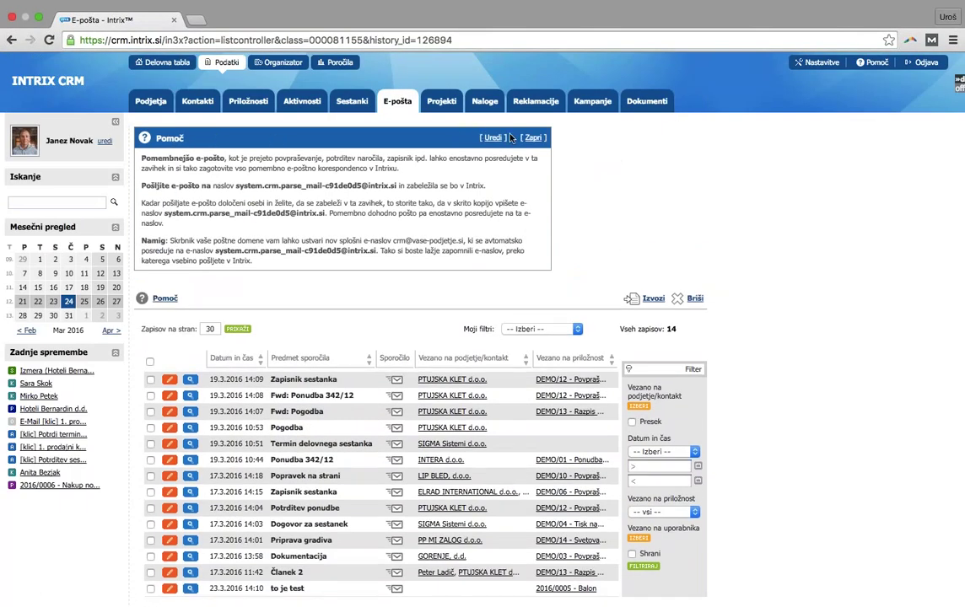
pyautogui.click(533, 138)
pyautogui.click(165, 129)
pyautogui.moveTo(236, 187); pyautogui.dragTo(396, 185)
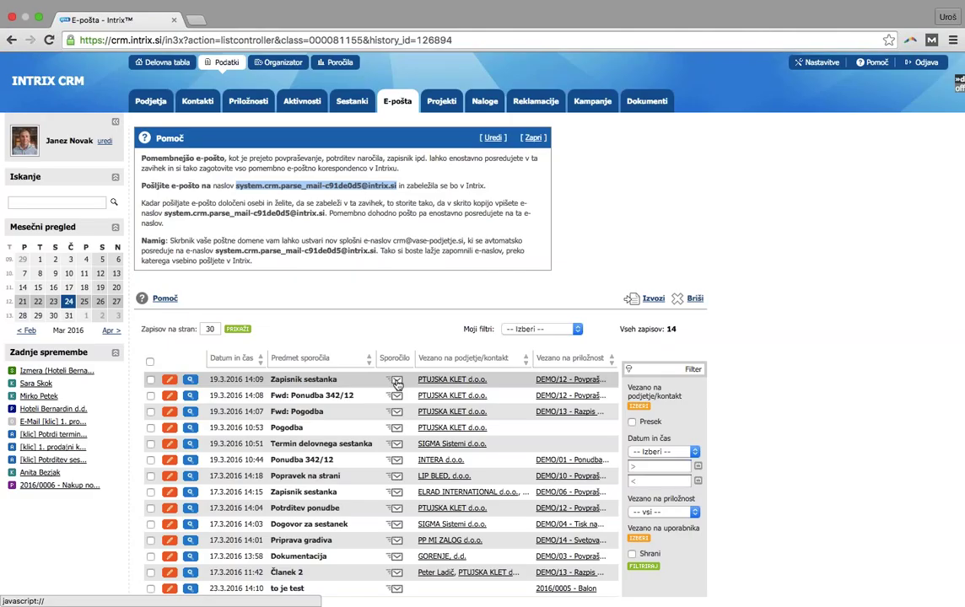
pyautogui.moveTo(397, 383)
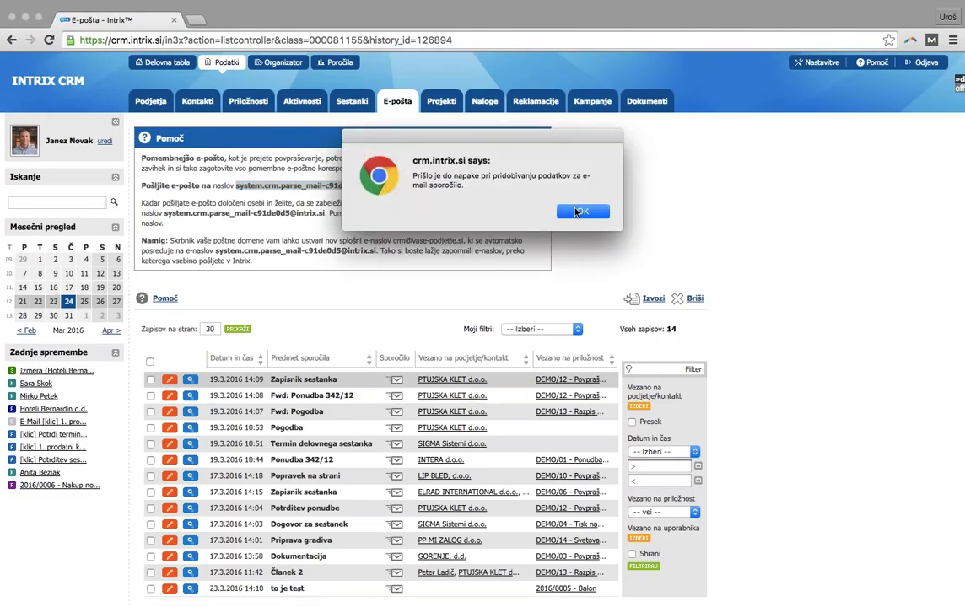
pyautogui.click(577, 212)
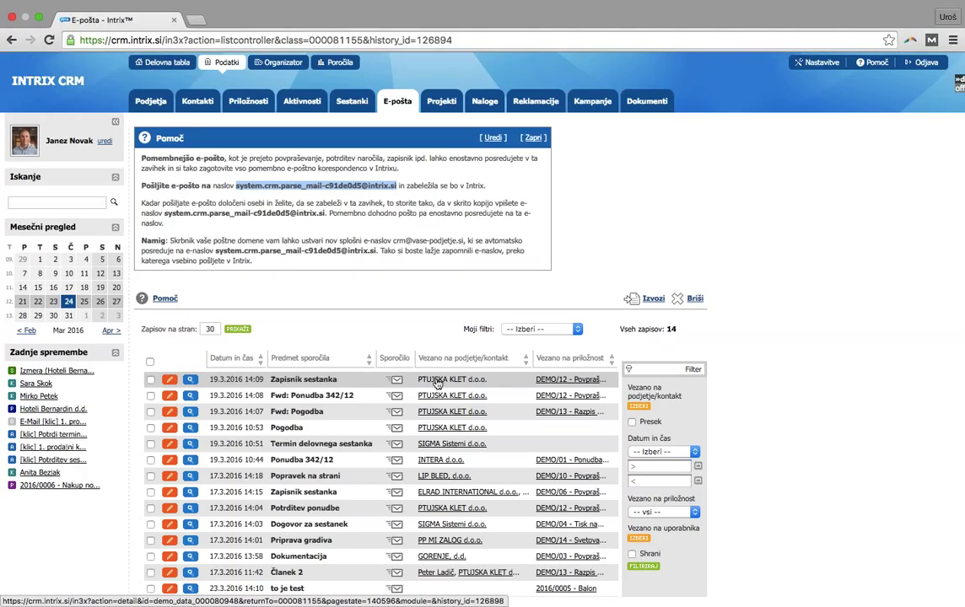
# Return to Hoteli Bernardin d.d. and check its empty Projekti, Reklamacije and Dokumenti tabs
pyautogui.click(14, 42)
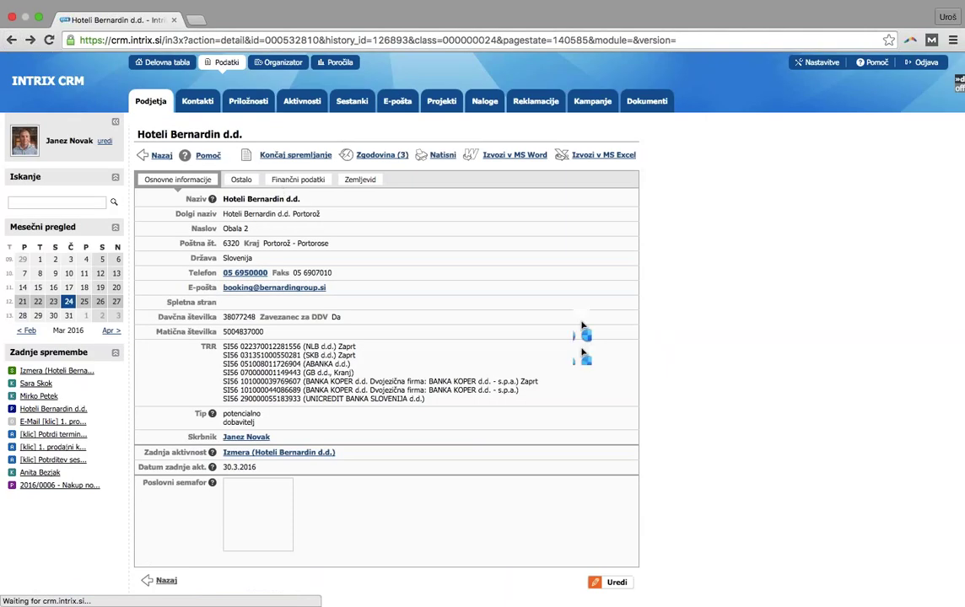
pyautogui.scroll(-2, 590, 328)
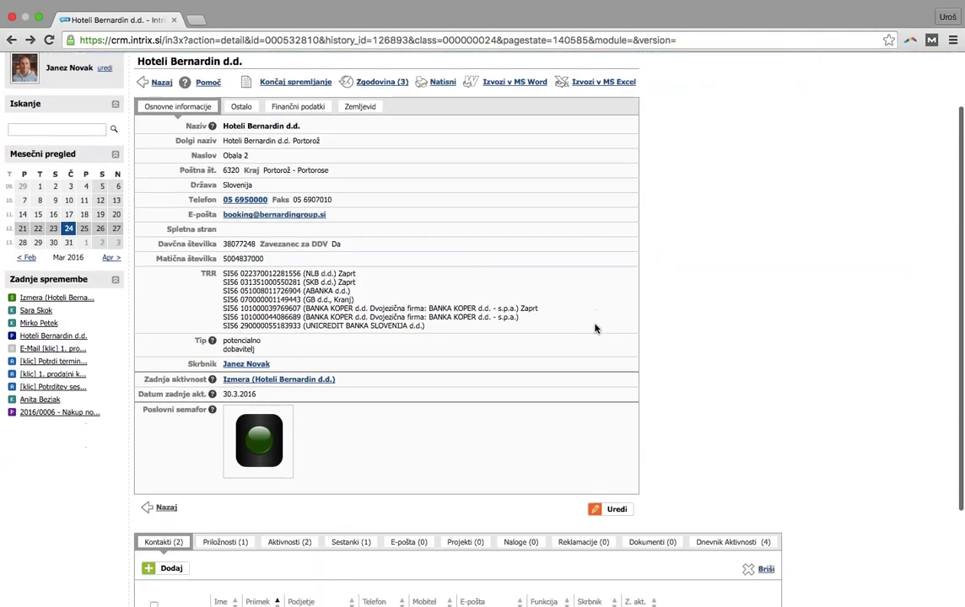
pyautogui.scroll(-4, 596, 327)
pyautogui.click(464, 409)
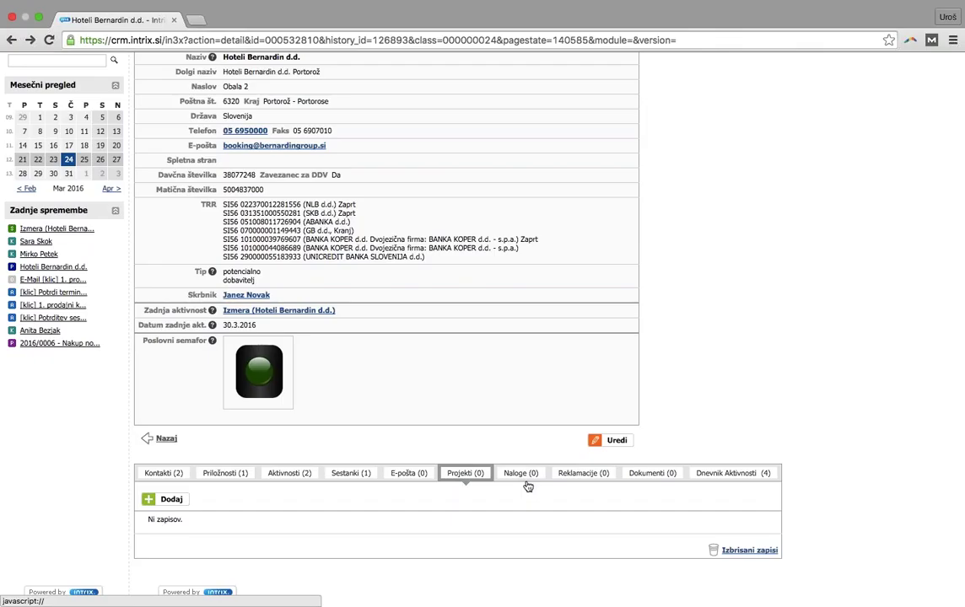
pyautogui.click(570, 479)
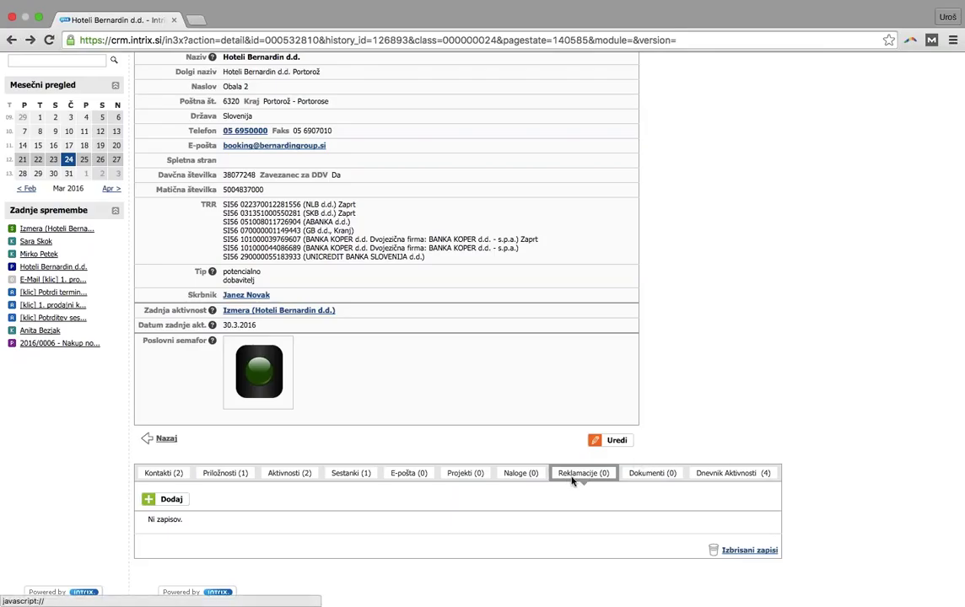
pyautogui.click(662, 479)
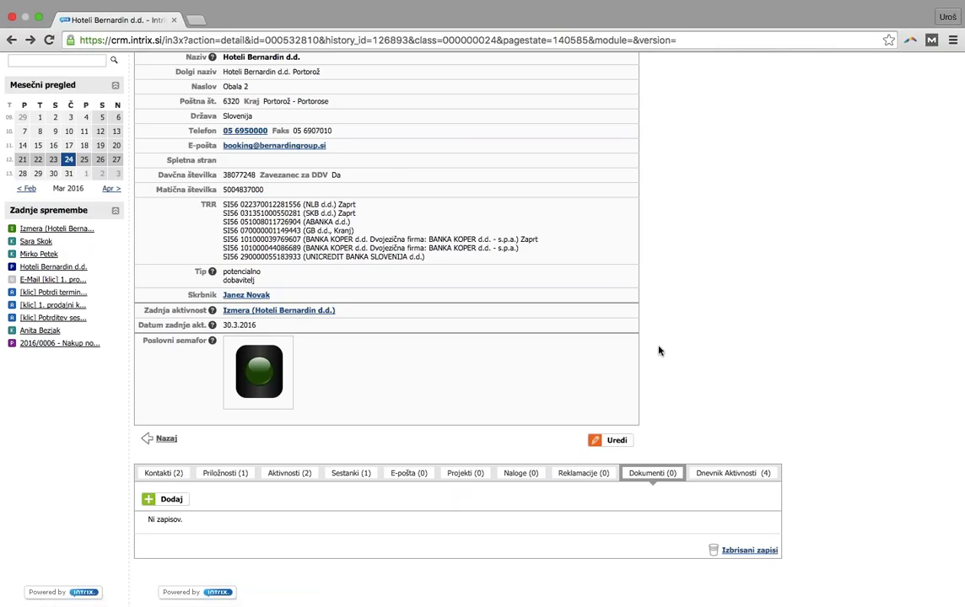
pyautogui.scroll(3, 661, 349)
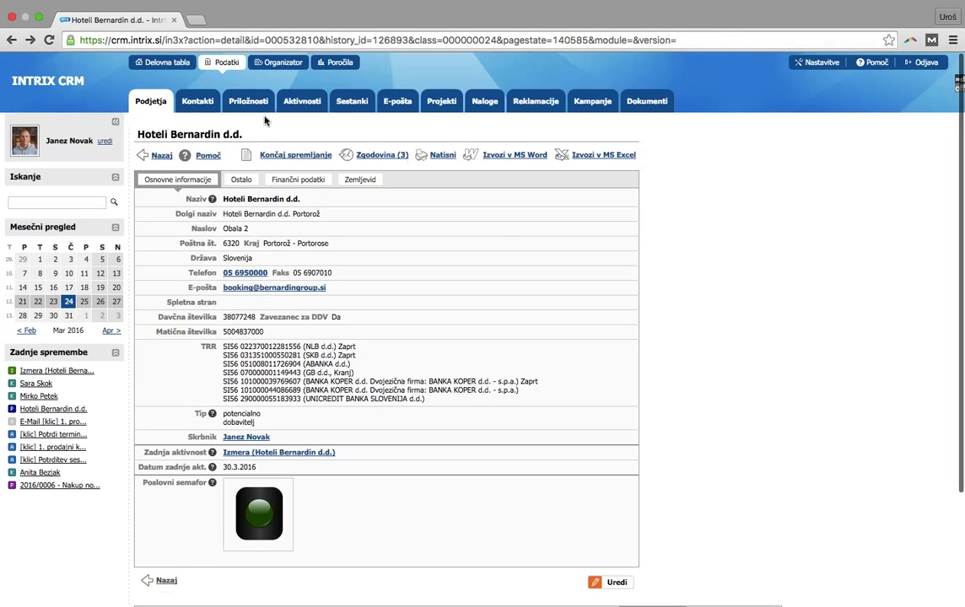
# Show the Priložnosti list with all 19 opportunities, totalling 128.000,00 €
pyautogui.click(258, 108)
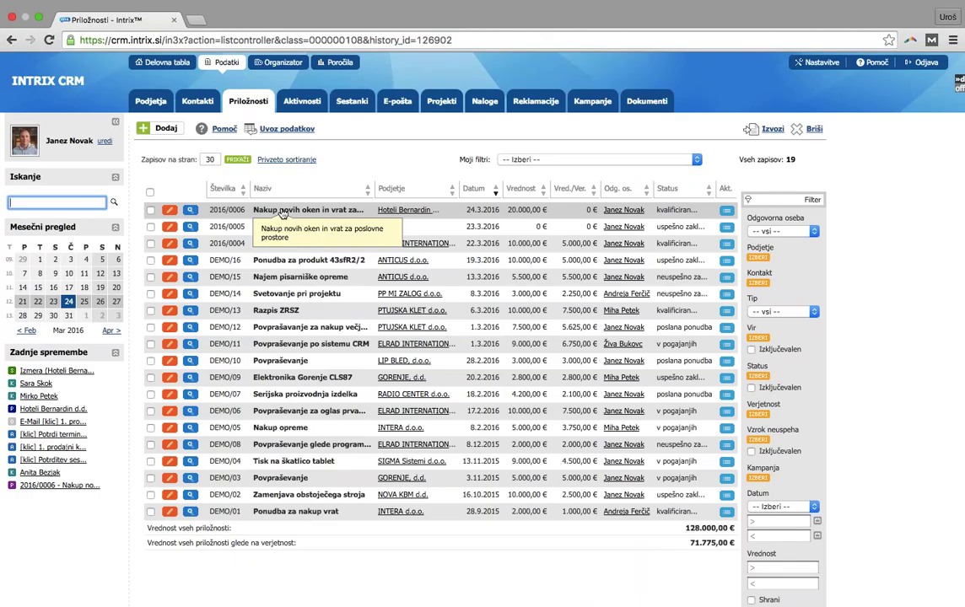
# Change opportunity 2016/0006's Status to 'uspešno zaključena' and save it with Shrani
pyautogui.click(171, 212)
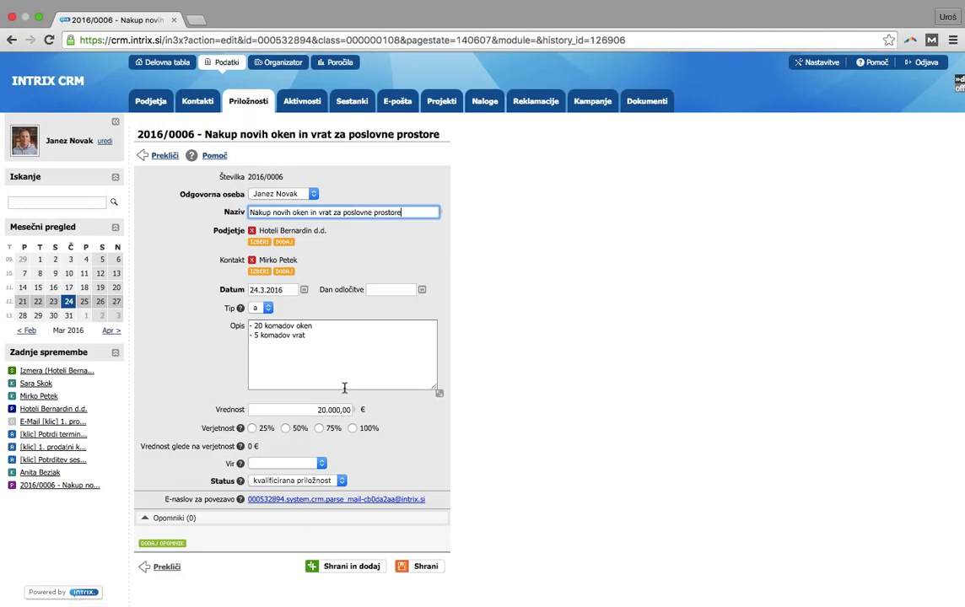
pyautogui.click(295, 480)
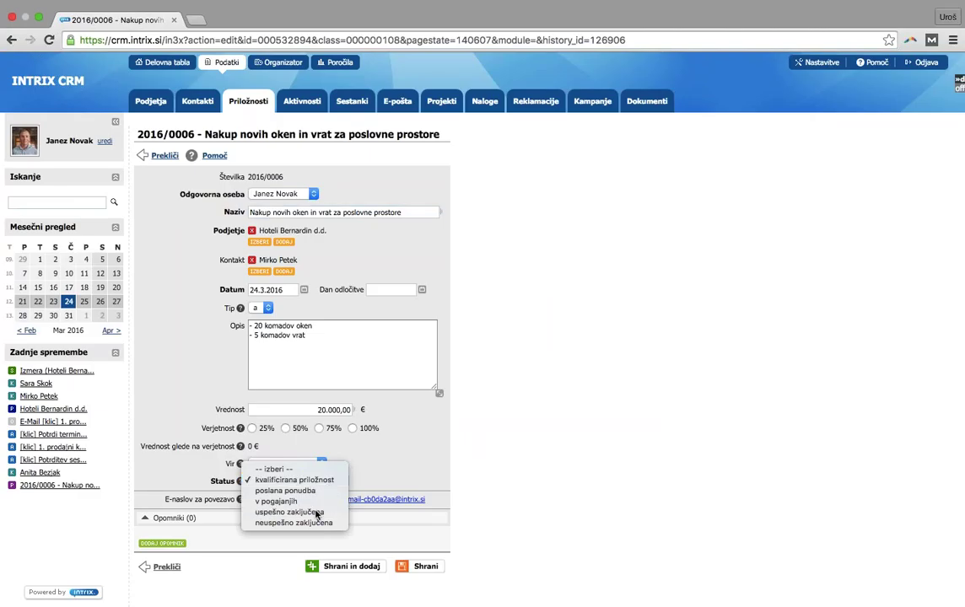
pyautogui.click(315, 512)
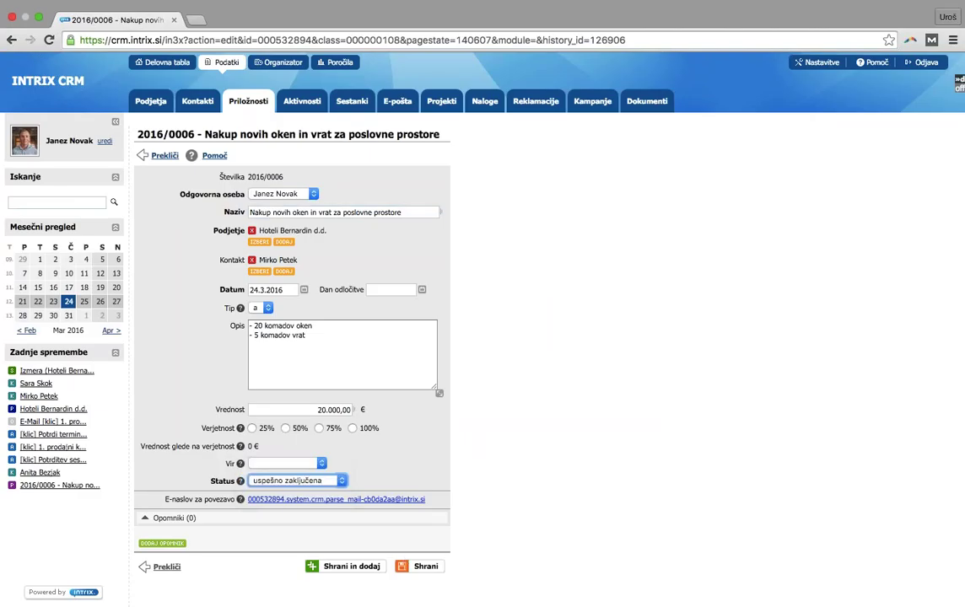
pyautogui.click(428, 567)
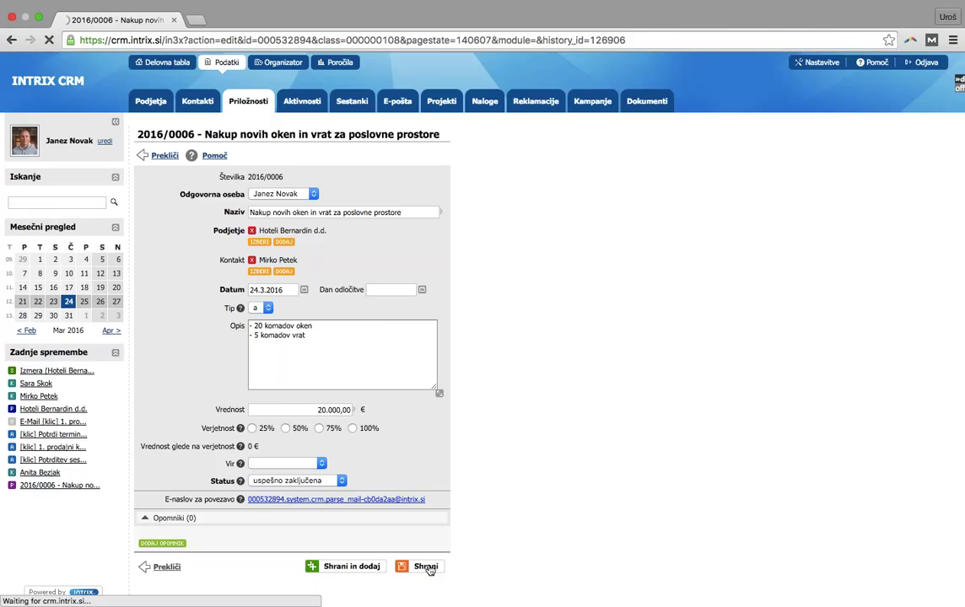
# Apply saved filter 'Moje odprte priložnosti', then 'Moje uspešno zaključene priložnosti - pretekli mesec'
pyautogui.scroll(-3, 448, 556)
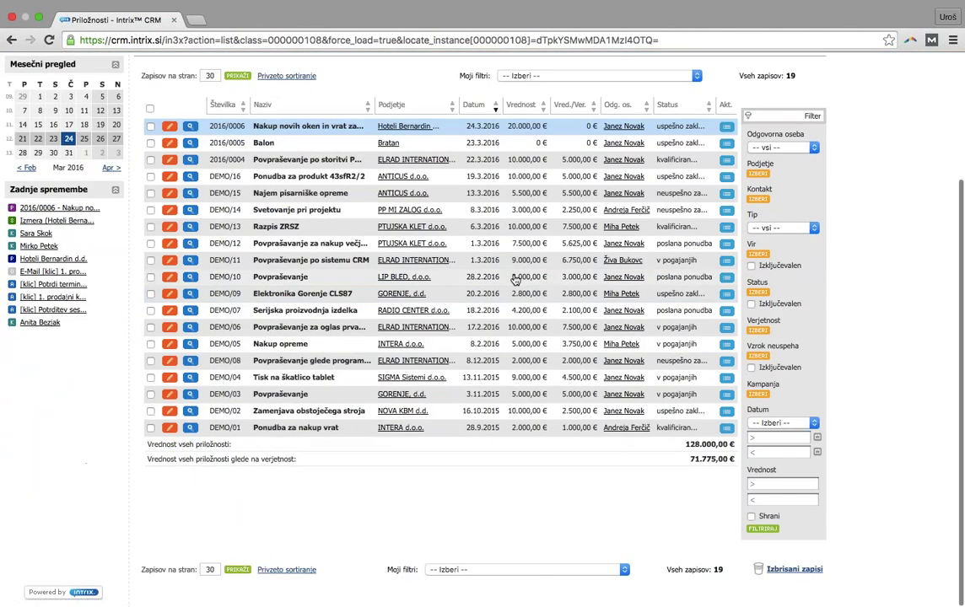
pyautogui.click(537, 75)
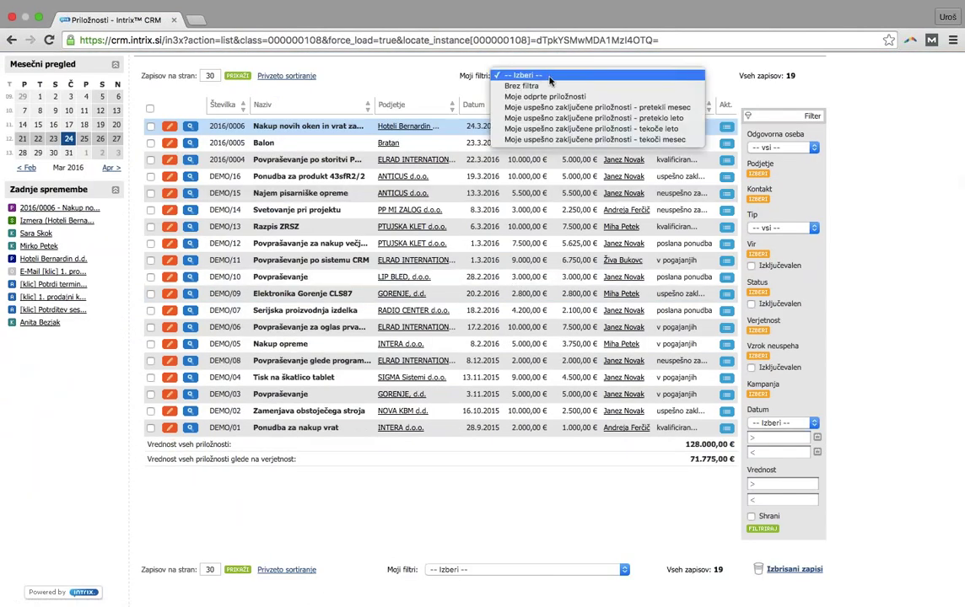
pyautogui.click(552, 97)
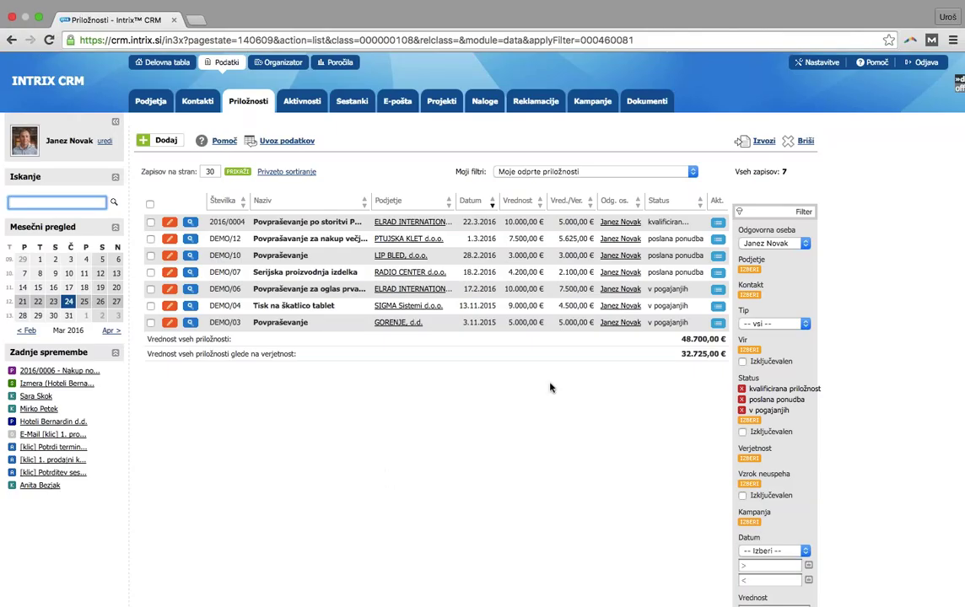
pyautogui.click(532, 171)
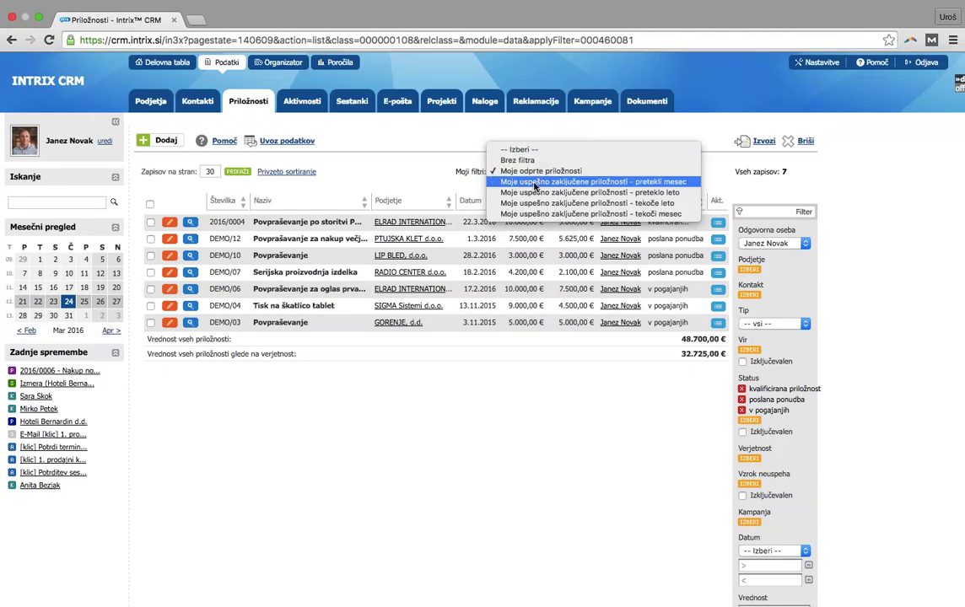
pyautogui.click(559, 182)
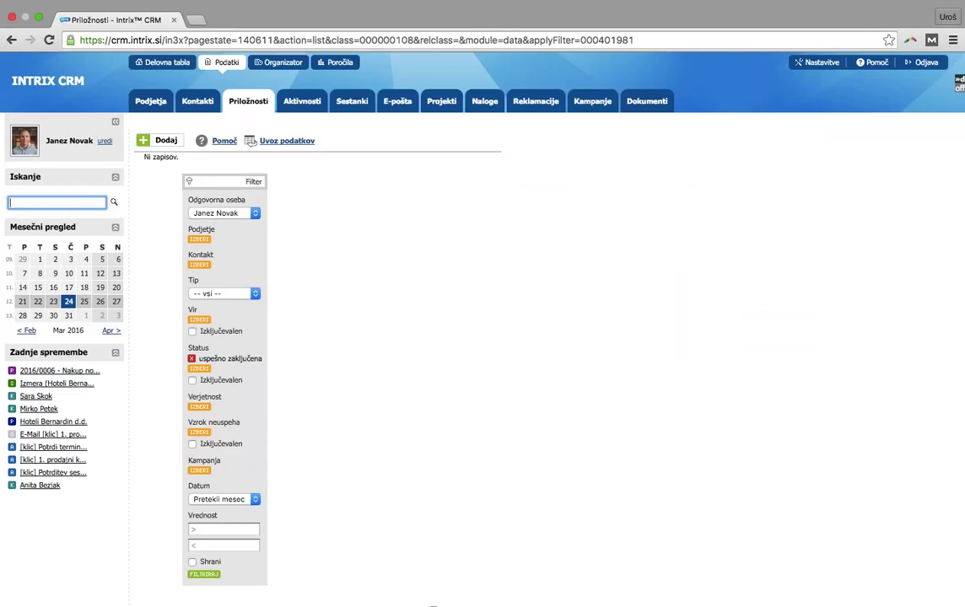
# Filter closed opportunities by Datum 'Tekoči mesec', showing three deals, then go to Poročila
pyautogui.click(223, 498)
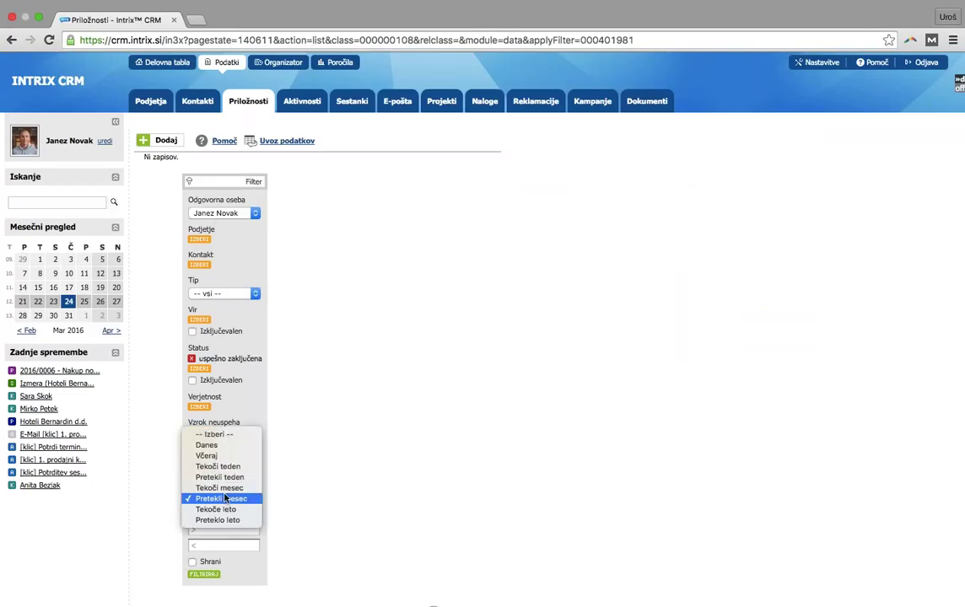
pyautogui.press('Up')
pyautogui.press('Return')
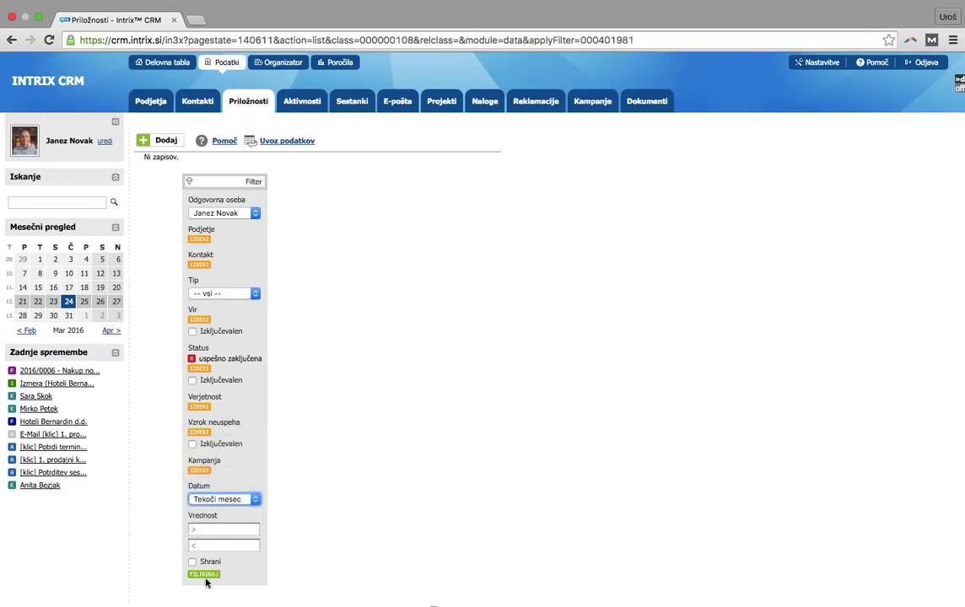
pyautogui.click(206, 577)
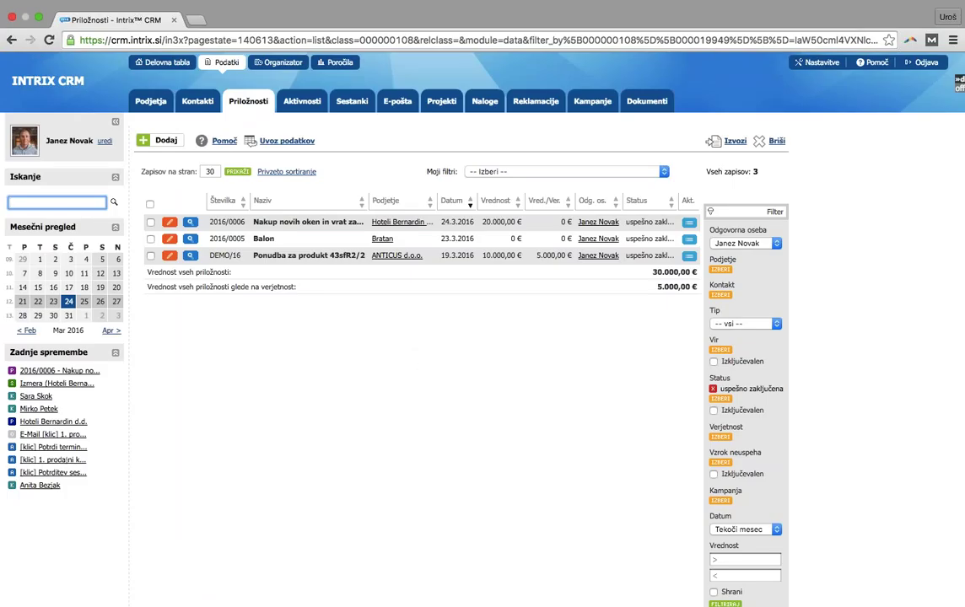
pyautogui.click(335, 71)
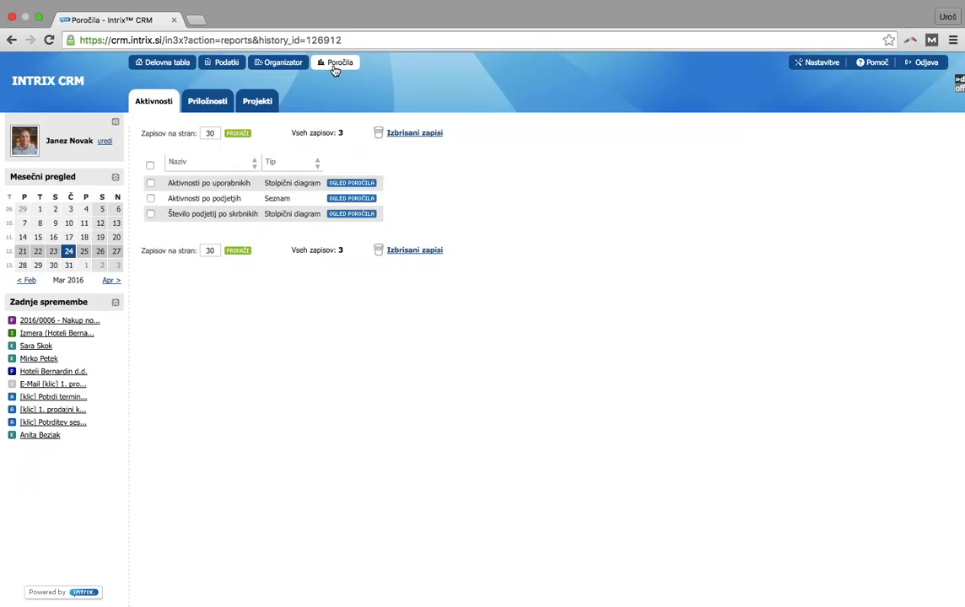
# View the 'Aktivnosti po podjetjih' report, then list the 11 opportunity reports
pyautogui.click(345, 200)
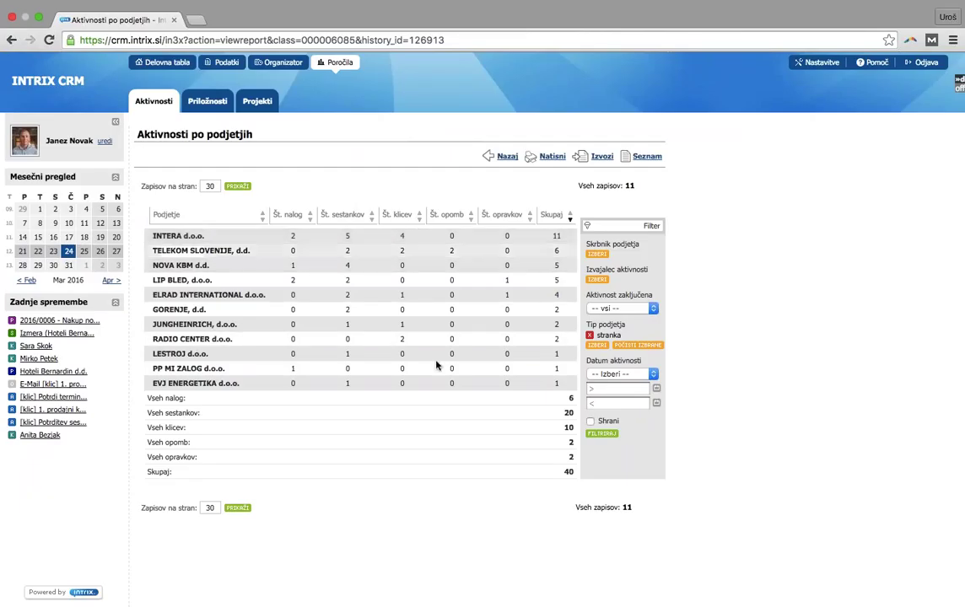
pyautogui.click(208, 102)
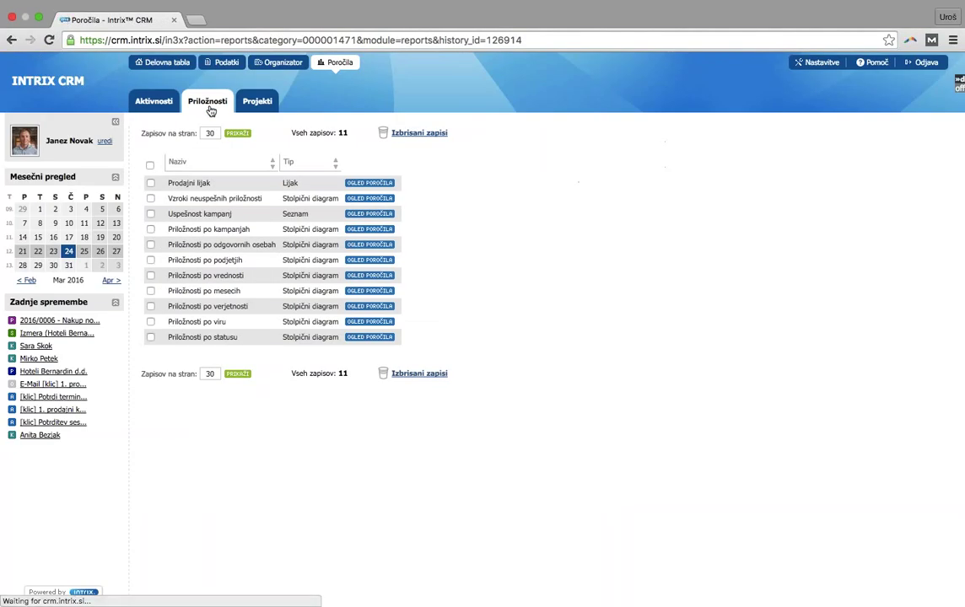
pyautogui.click(361, 185)
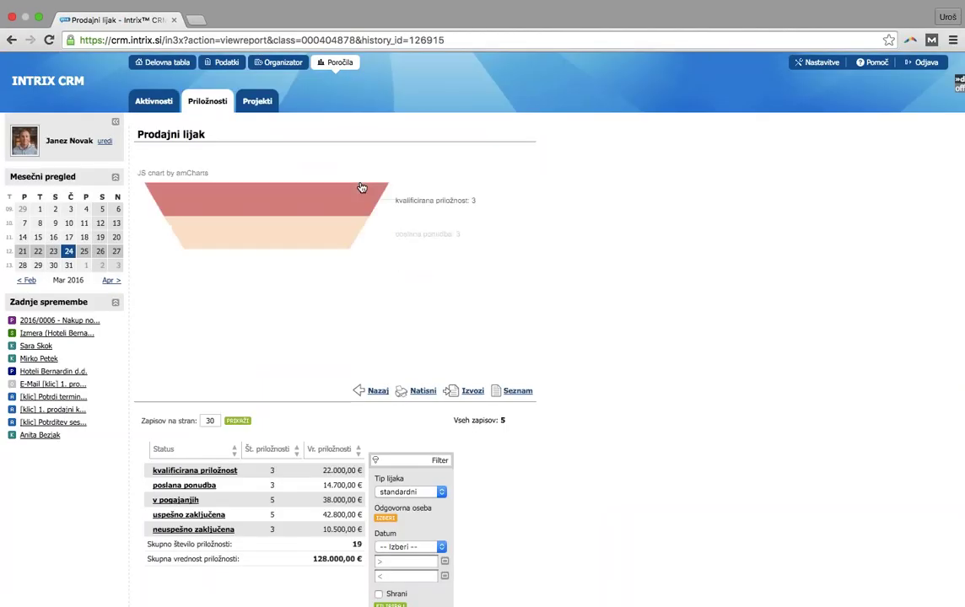
pyautogui.moveTo(361, 188)
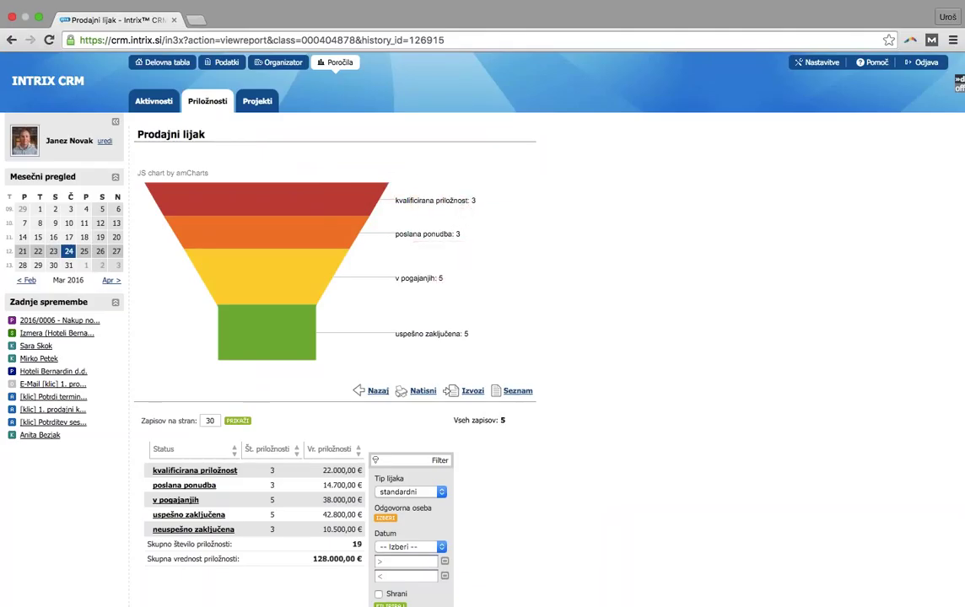
pyautogui.scroll(-2, 461, 448)
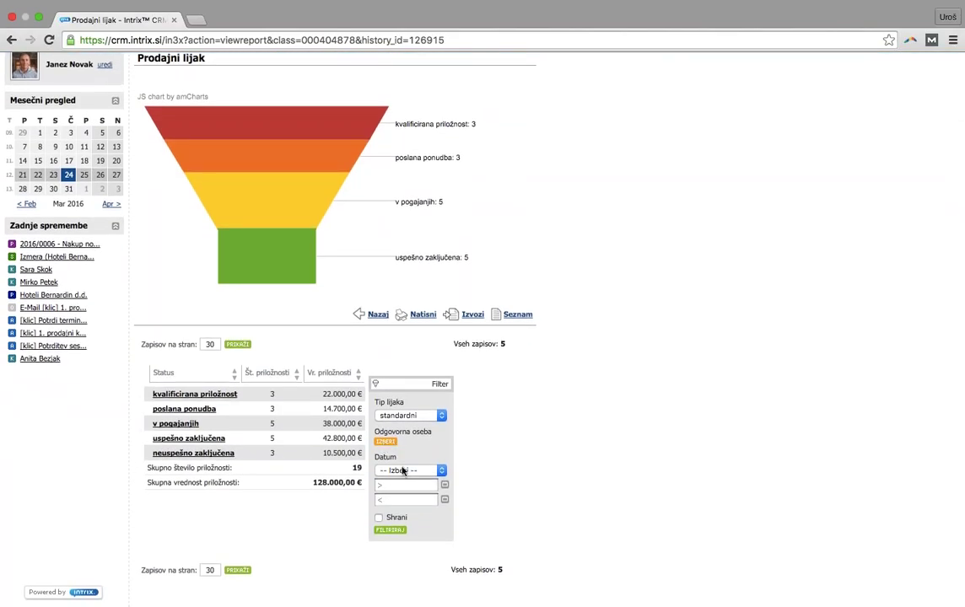
pyautogui.scroll(1, 489, 457)
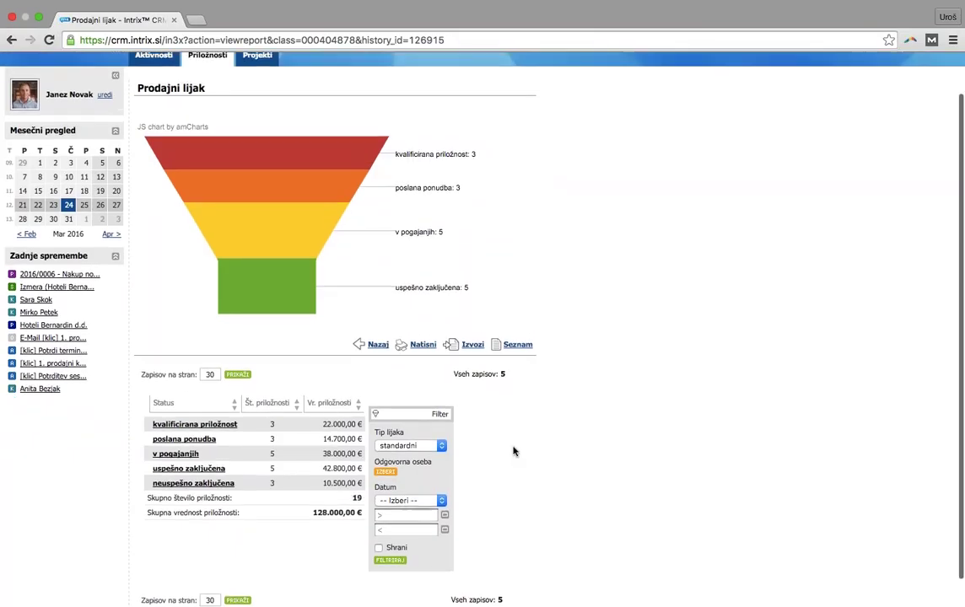
pyautogui.scroll(2, 640, 389)
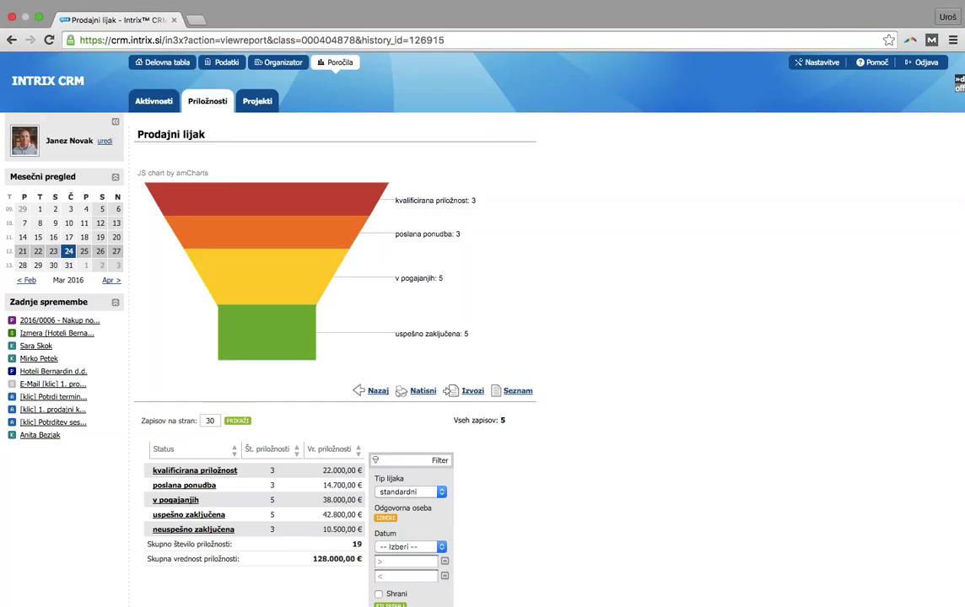
pyautogui.moveTo(279, 328)
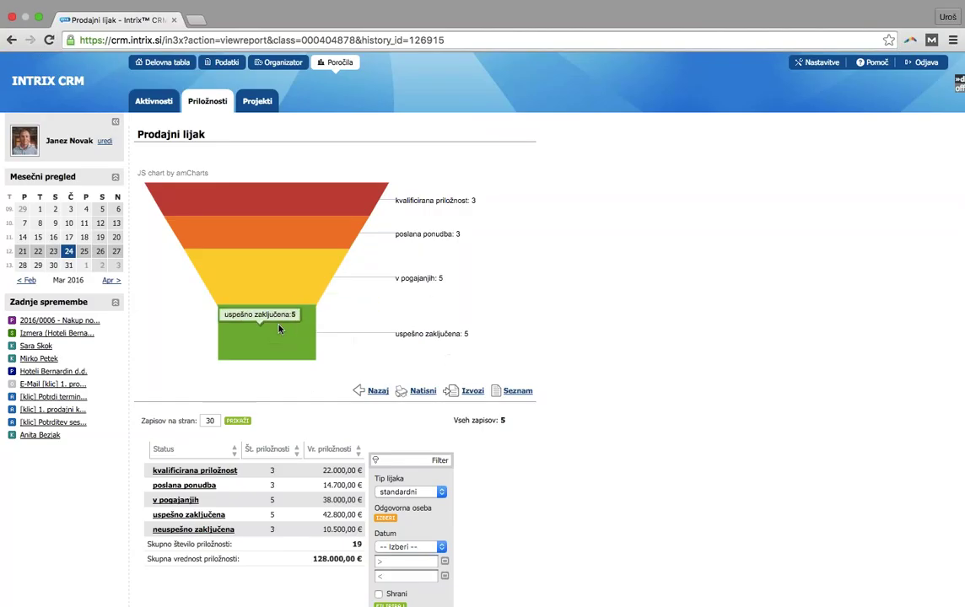
pyautogui.moveTo(322, 181)
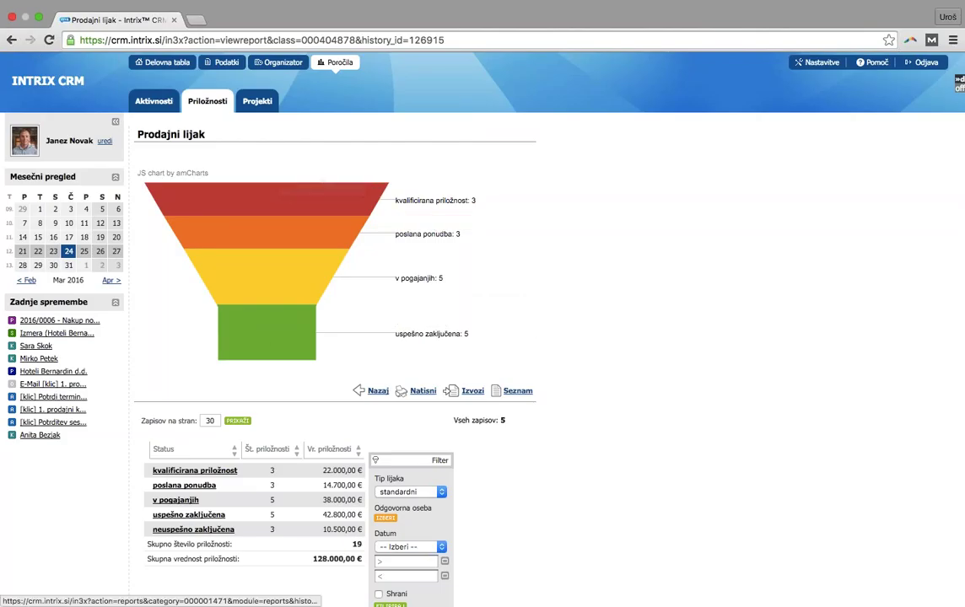
pyautogui.click(377, 390)
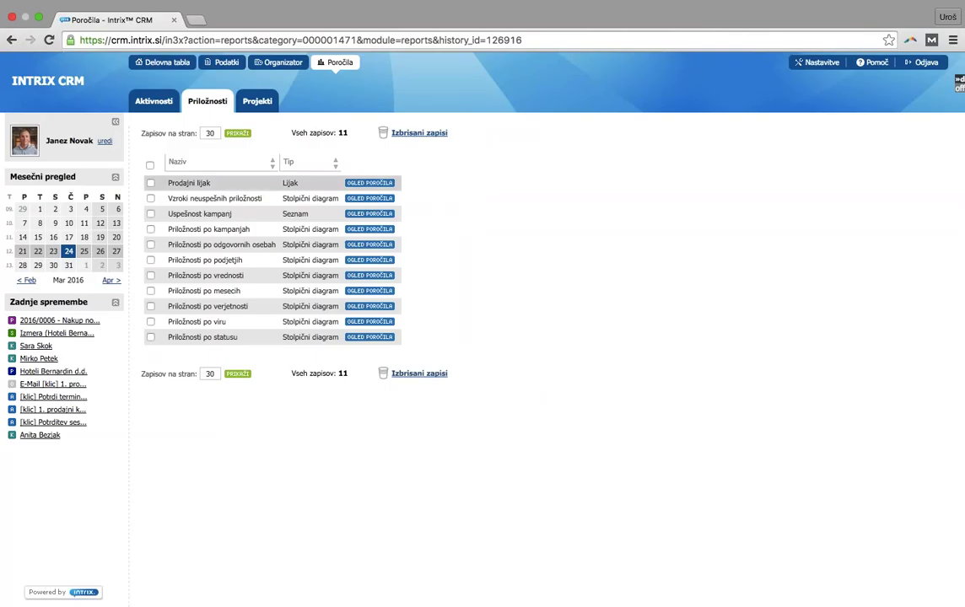
# View the 'Priložnosti po odgovornih osebah' chart, then go back to the Podatki records list
pyautogui.click(221, 244)
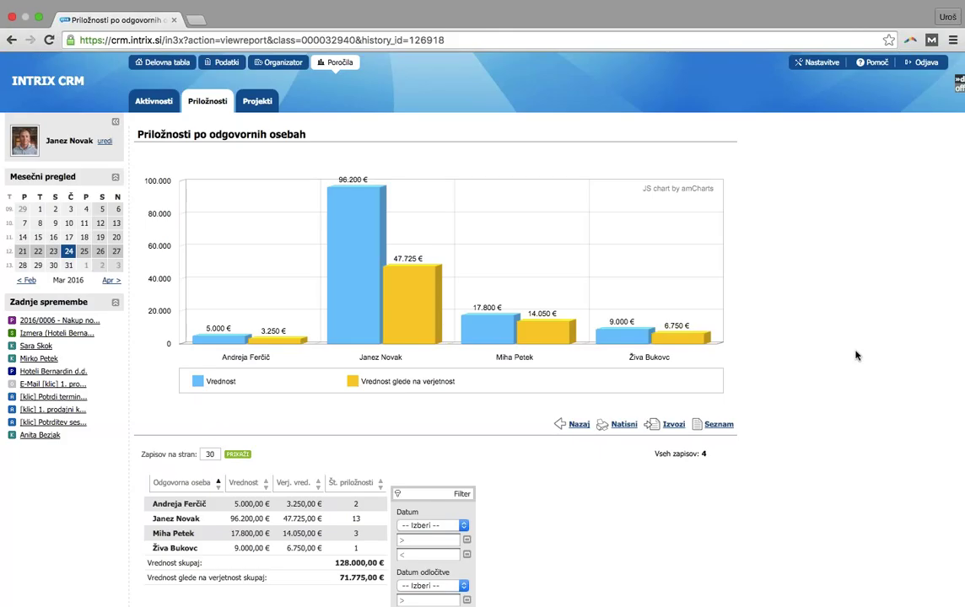
pyautogui.click(221, 65)
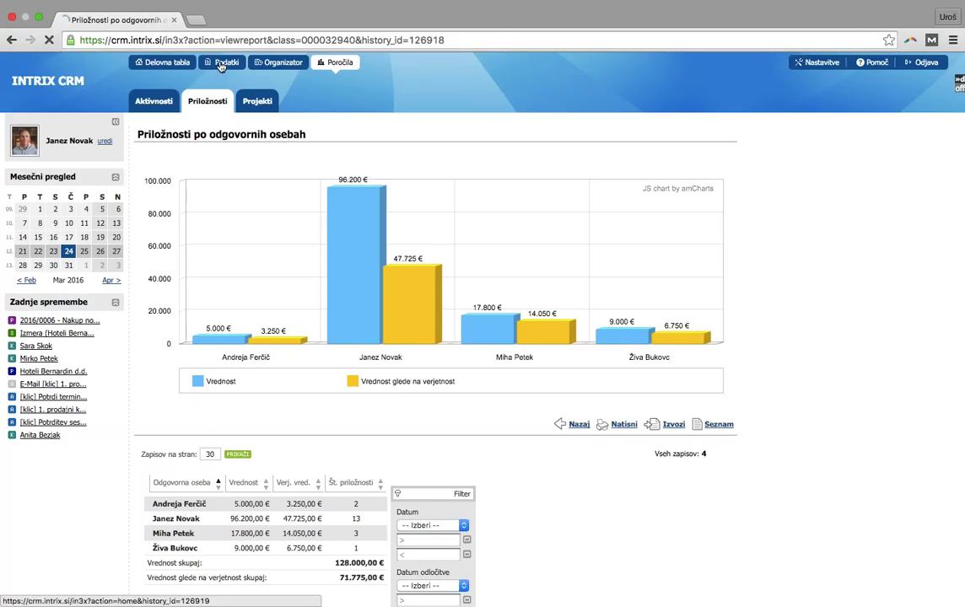
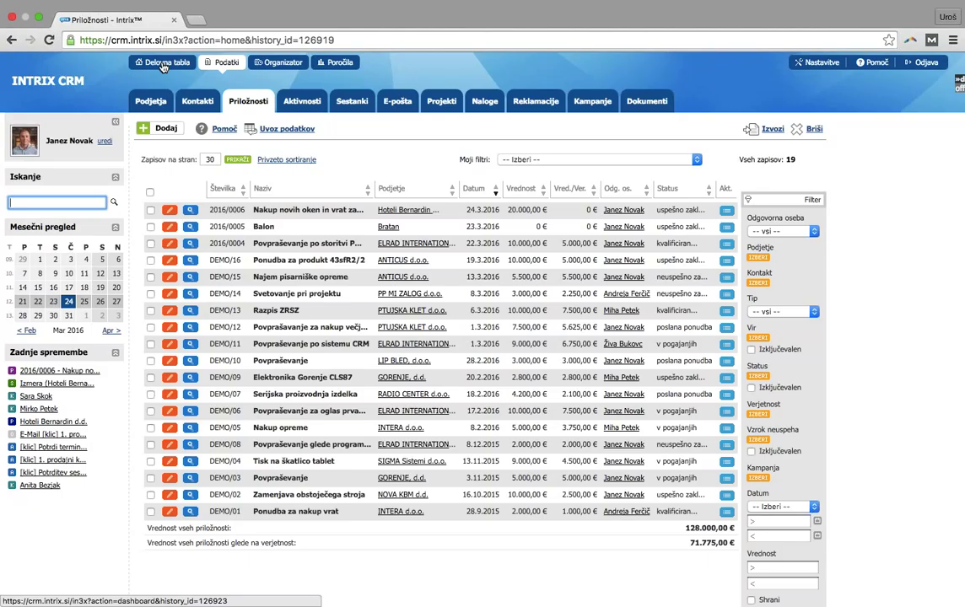
# Start a new opportunity sourced from the Mailing obstoječim strankam (oktober) campaign, then abandon it for the contacts list
pyautogui.click(193, 105)
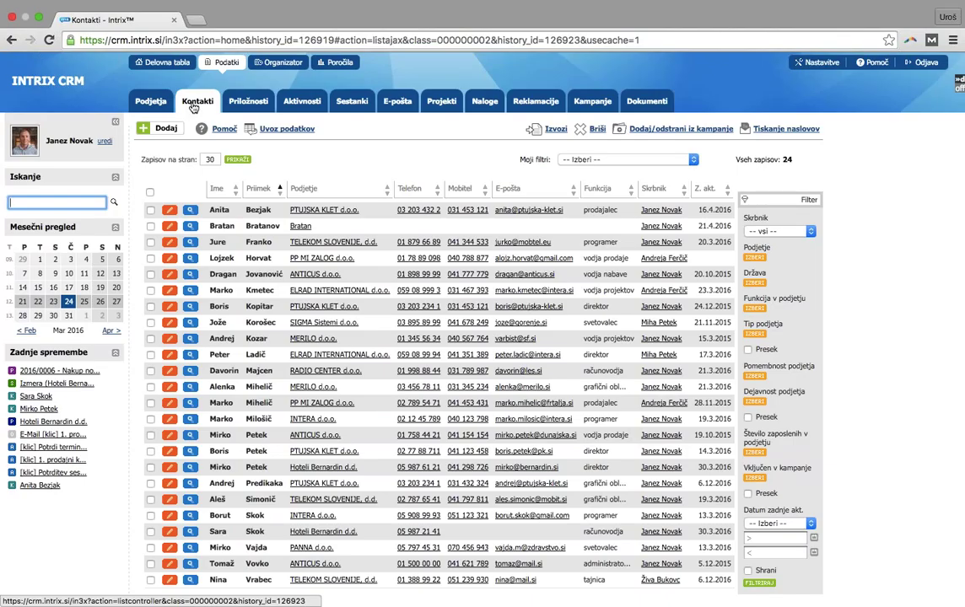
pyautogui.click(239, 105)
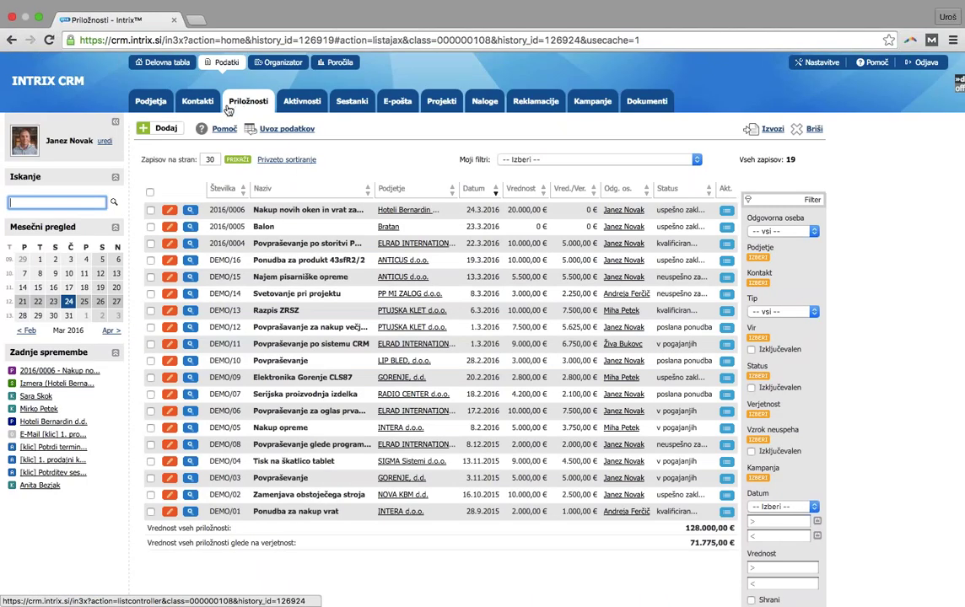
pyautogui.click(166, 128)
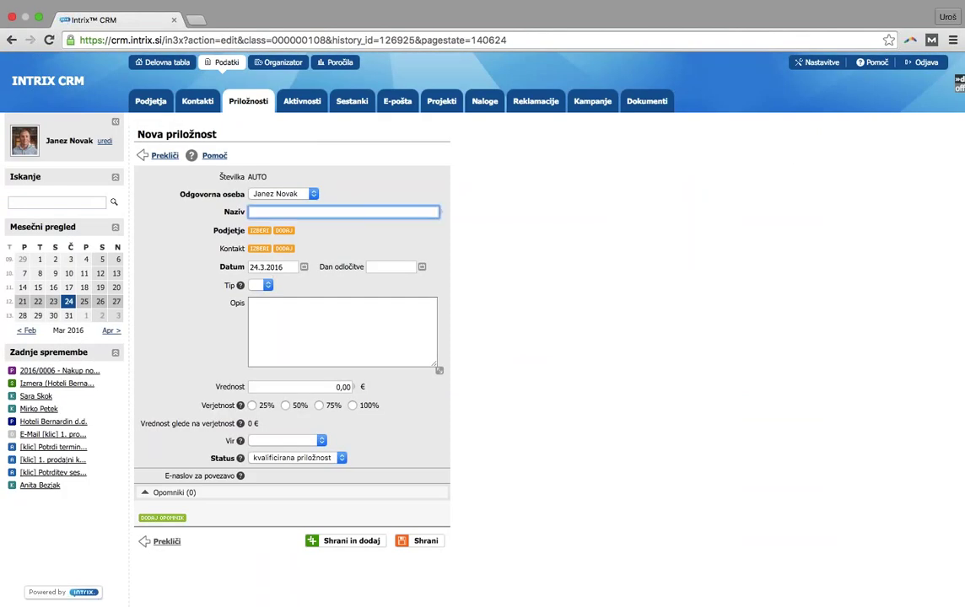
pyautogui.click(305, 441)
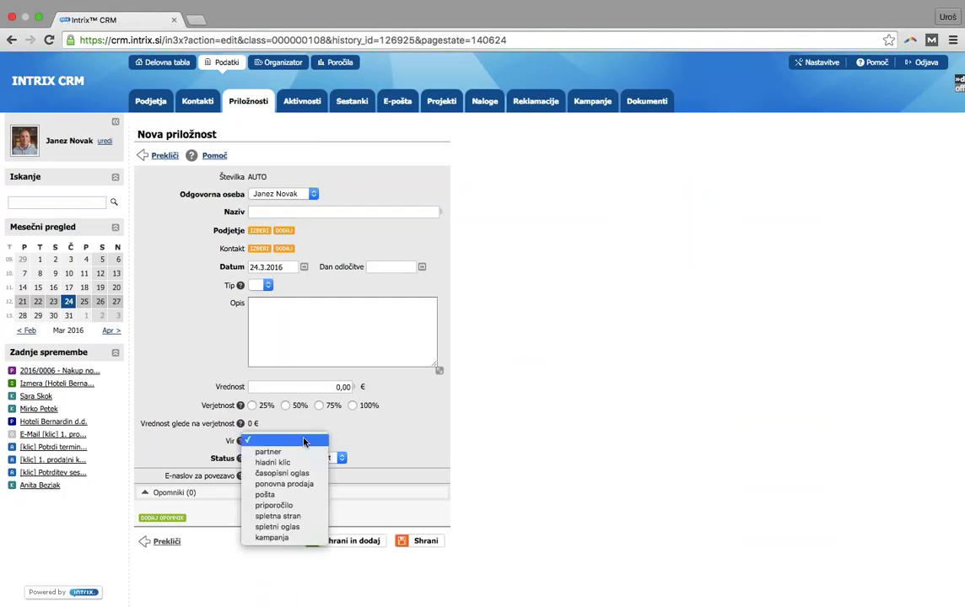
pyautogui.click(283, 537)
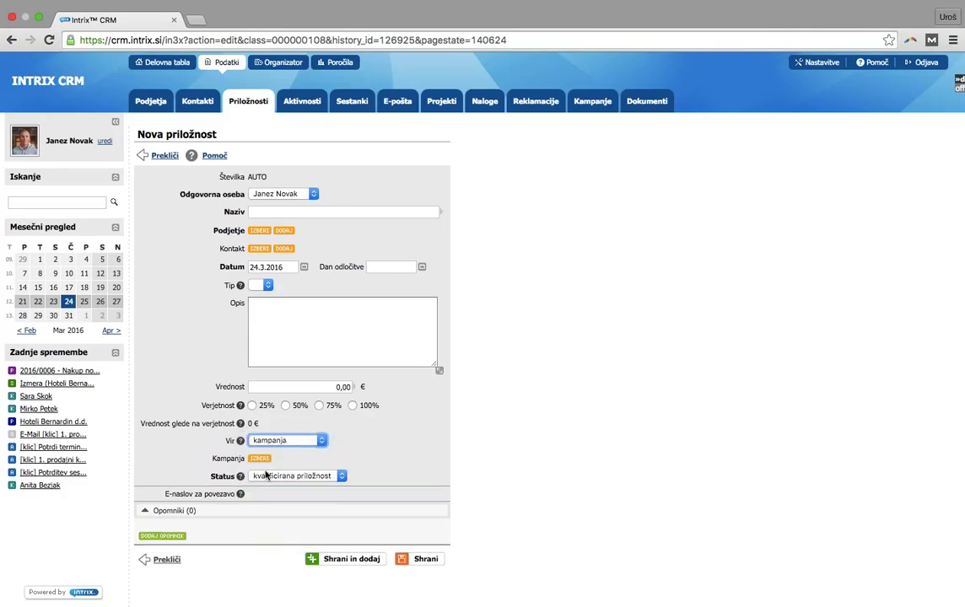
pyautogui.click(259, 458)
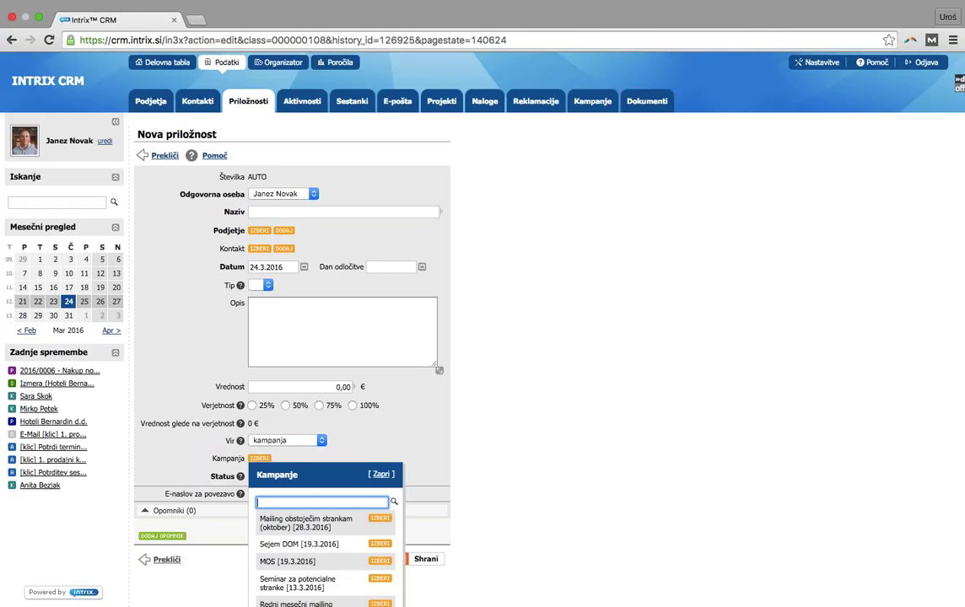
pyautogui.click(381, 520)
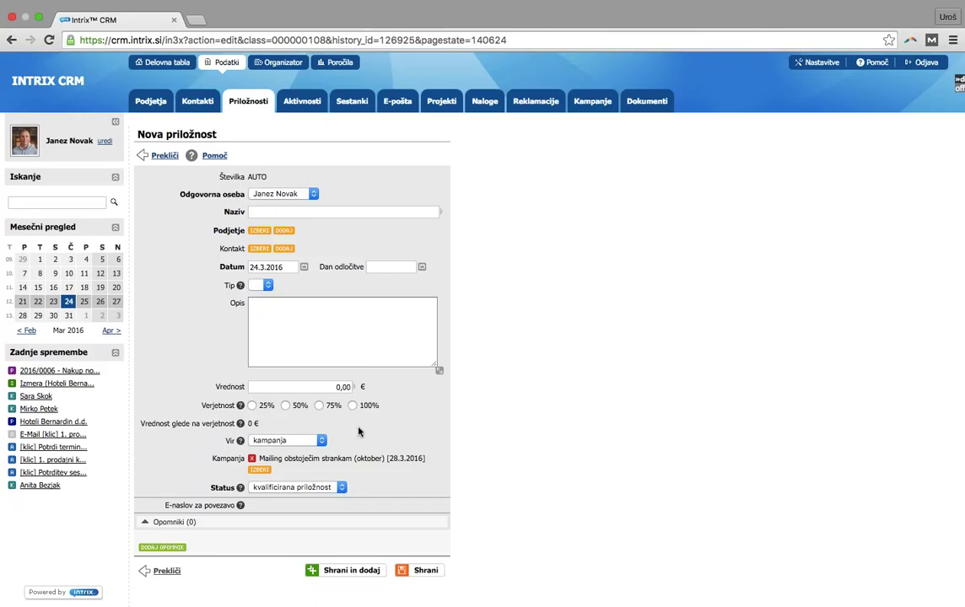
pyautogui.click(194, 106)
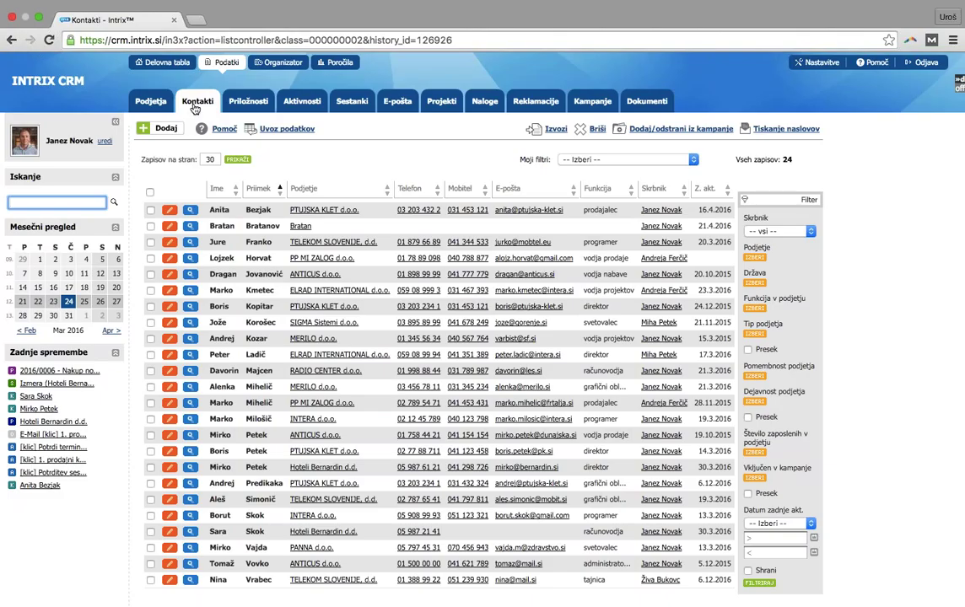
pyautogui.click(194, 105)
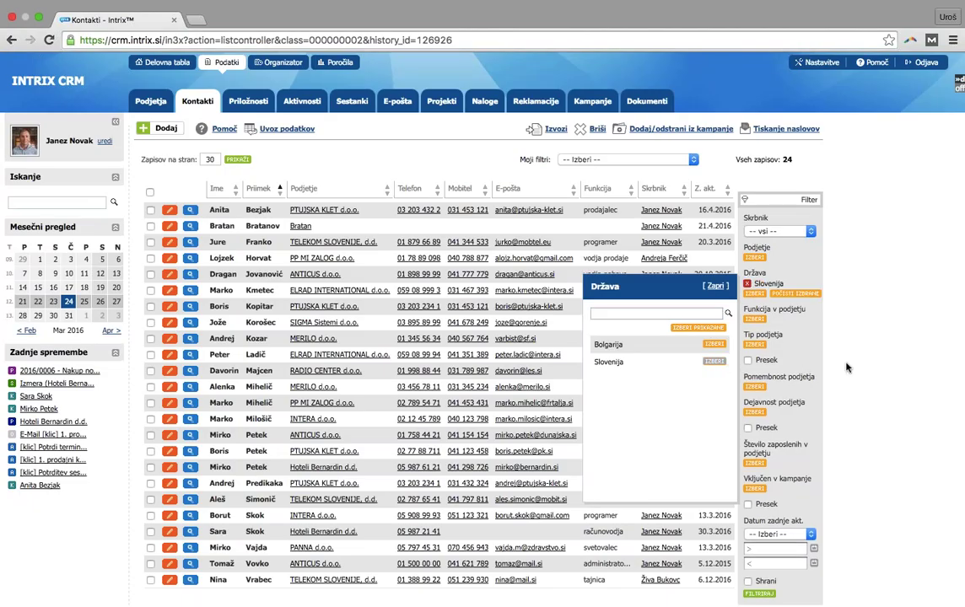
# Filter the contacts by Država Slovenija and function direktor, leaving 4 records
pyautogui.click(713, 361)
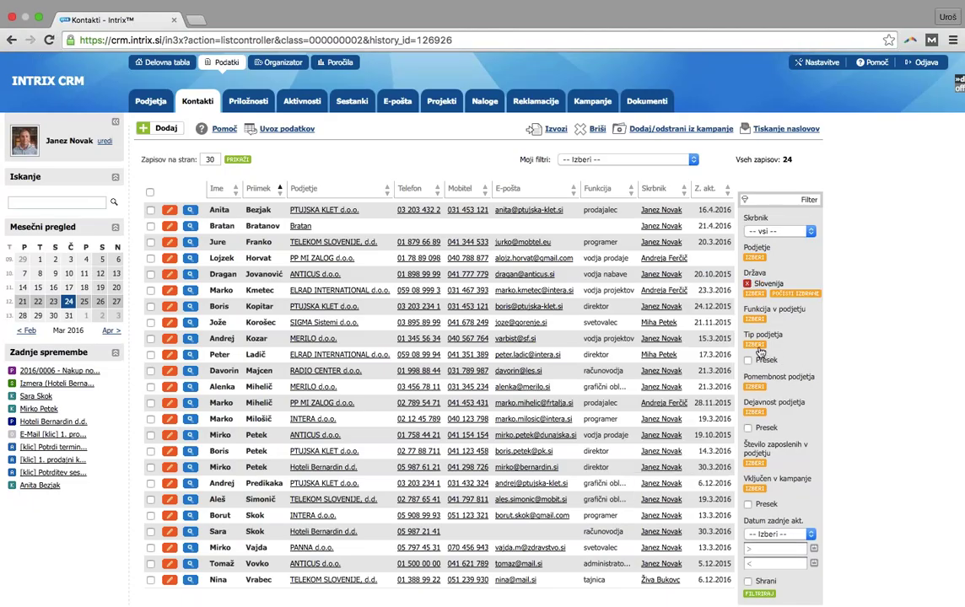
pyautogui.click(753, 318)
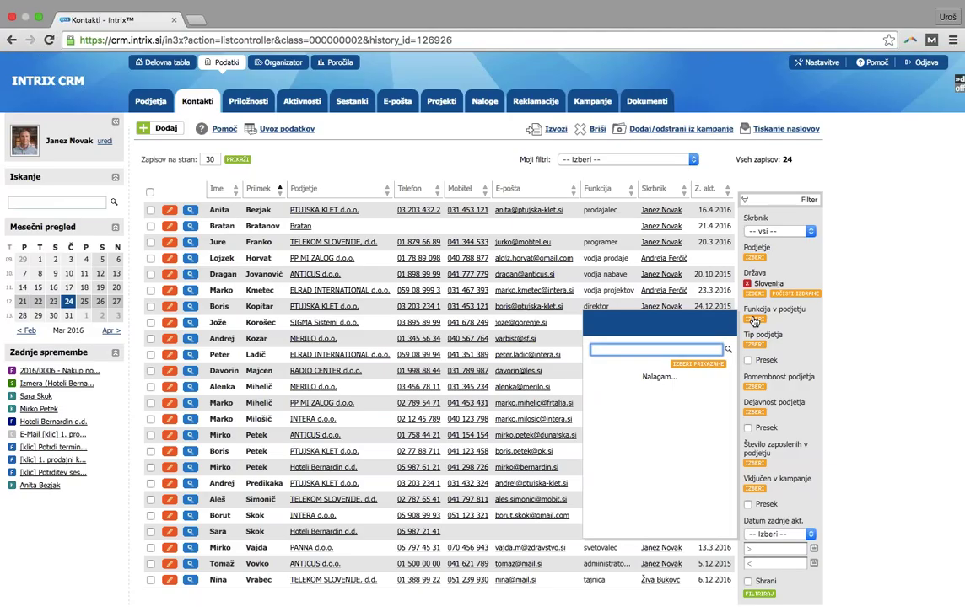
pyautogui.click(710, 399)
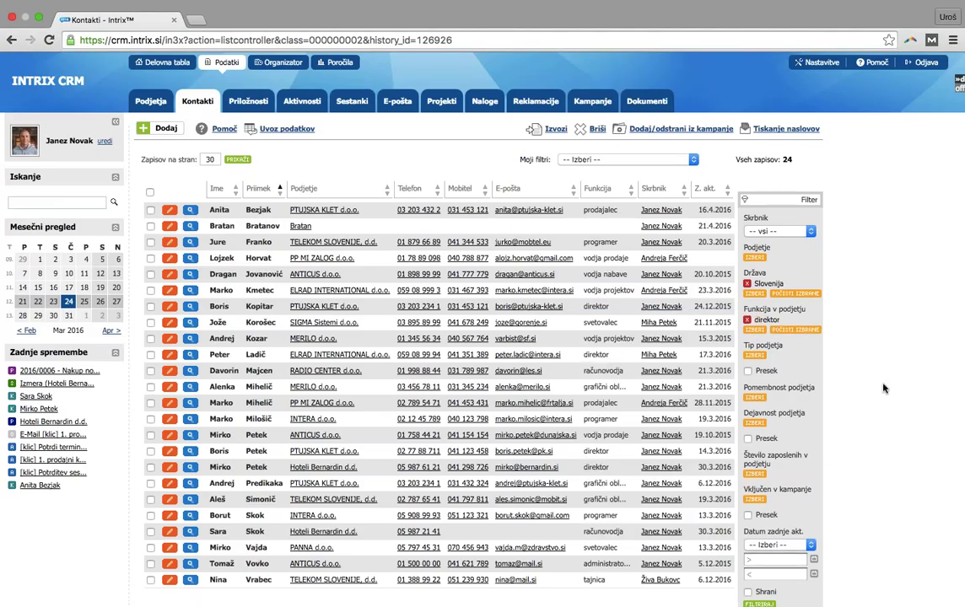
pyautogui.scroll(-2, 883, 388)
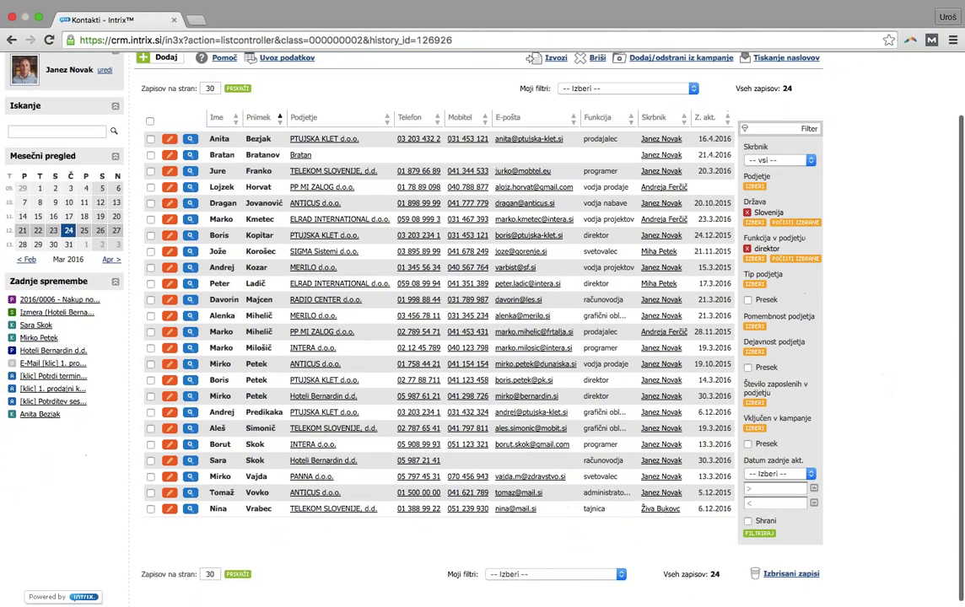
pyautogui.click(763, 535)
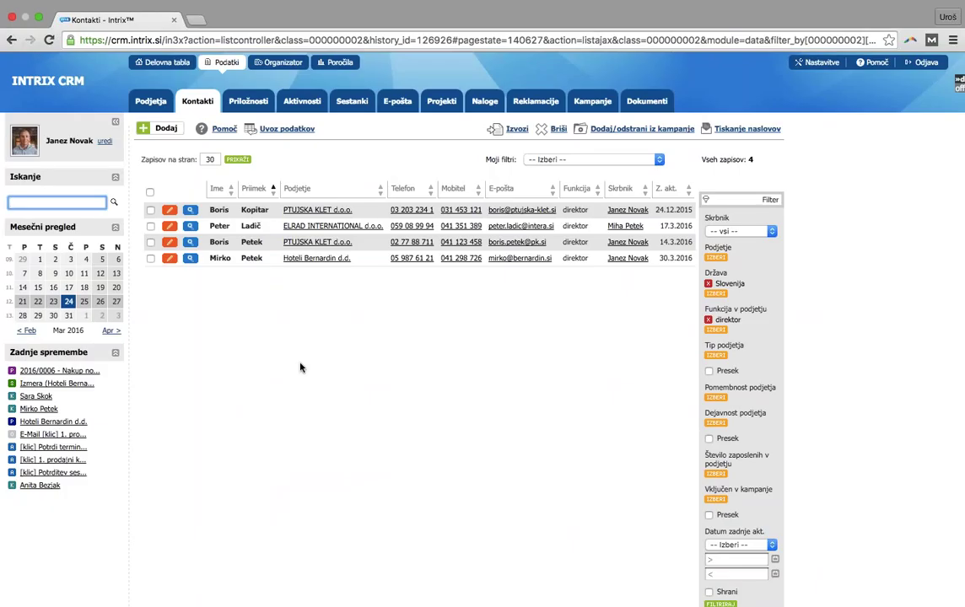
# Create and save a 'Mailing marec' e-pošta campaign, then add all four filtered directors to it
pyautogui.click(620, 130)
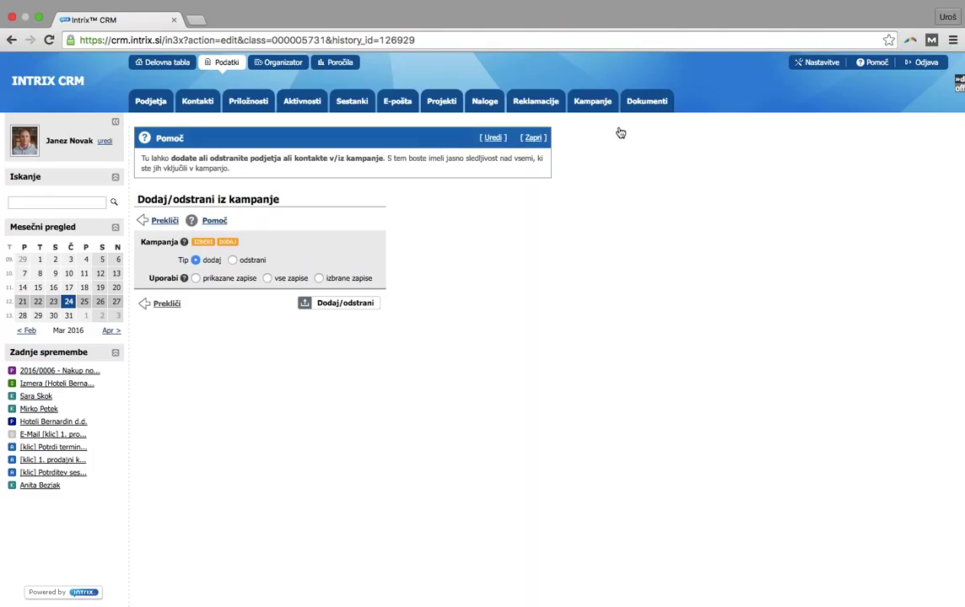
pyautogui.click(226, 245)
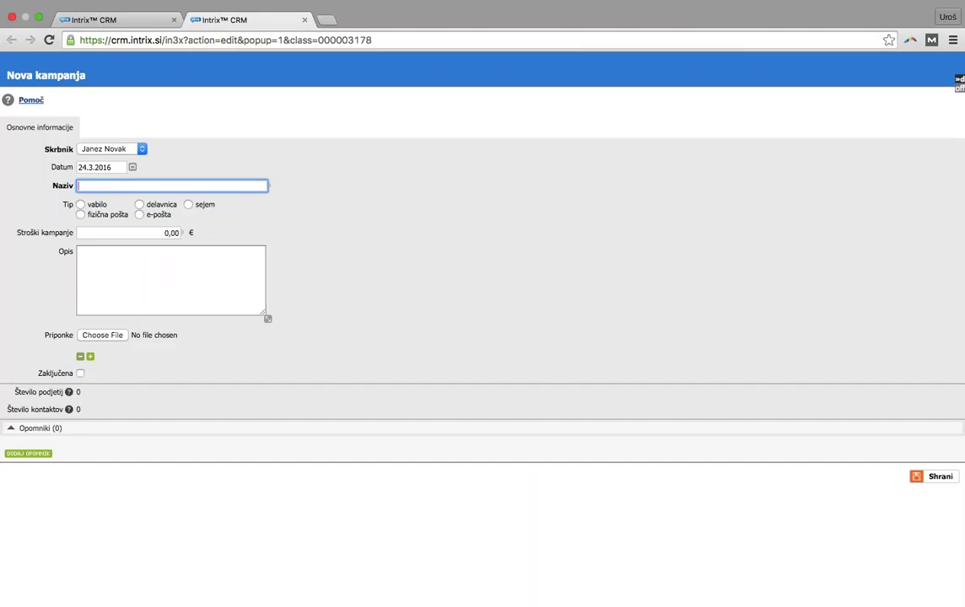
pyautogui.write('Mailing marec')
pyautogui.click(160, 215)
pyautogui.click(162, 233)
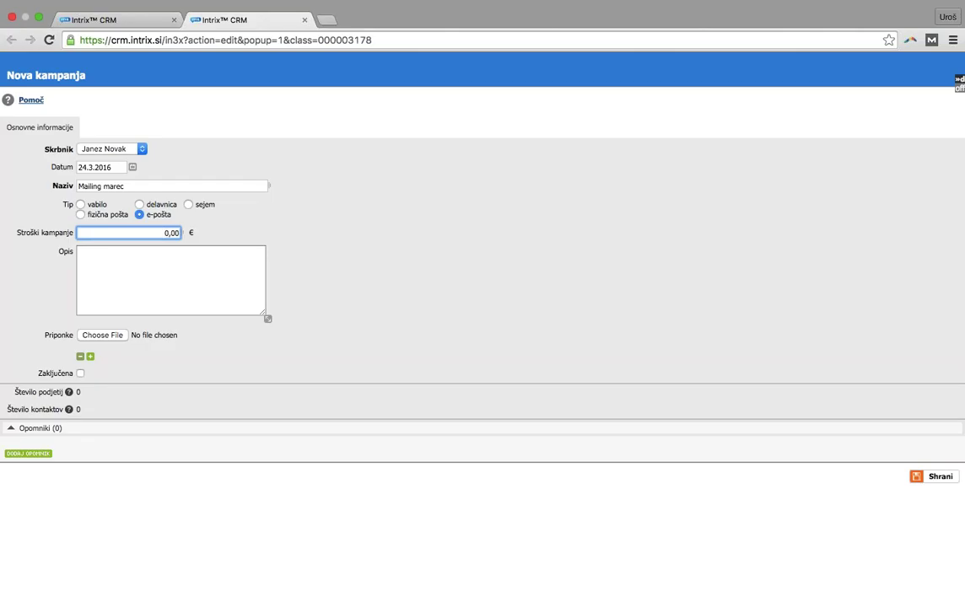
pyautogui.click(946, 478)
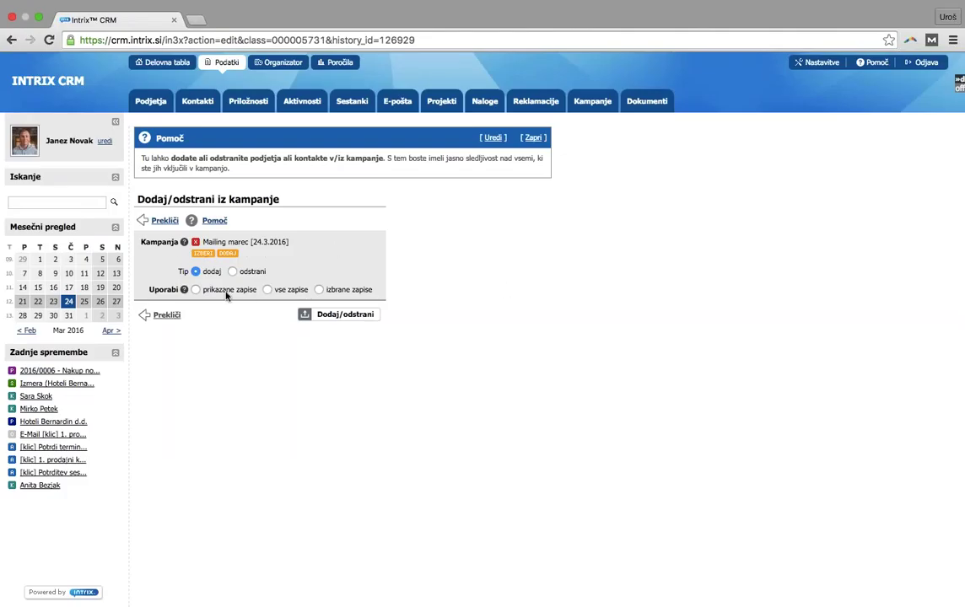
pyautogui.click(266, 290)
pyautogui.click(356, 320)
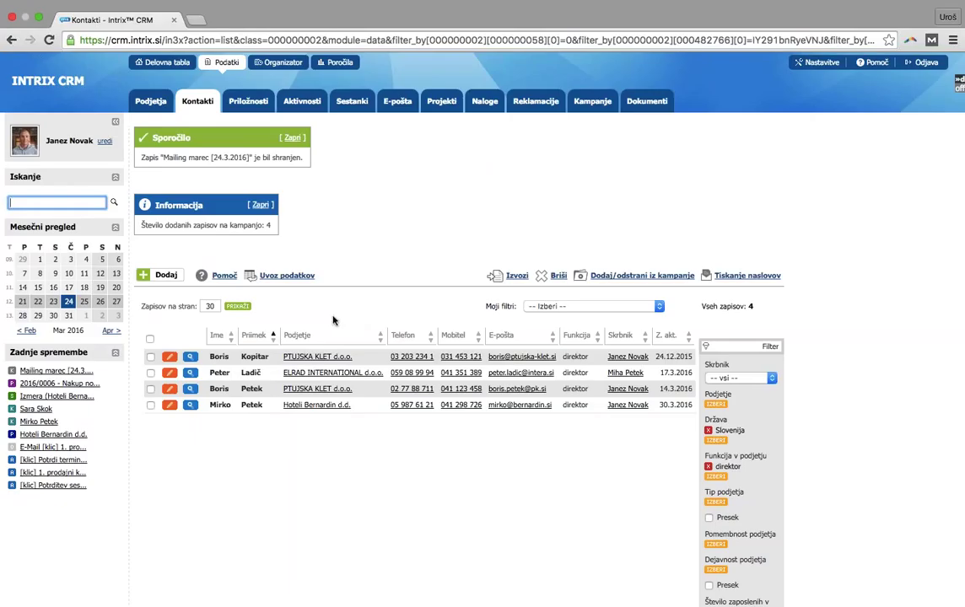
# Check the Hoteli Bernardin director's additional information, view the campaign list, then return to contacts
pyautogui.click(252, 404)
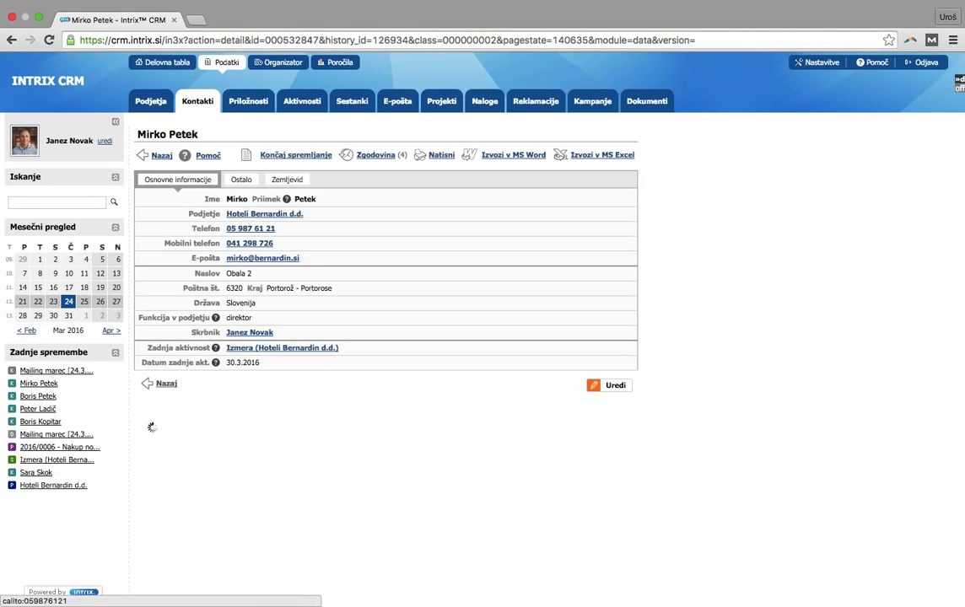
pyautogui.click(241, 179)
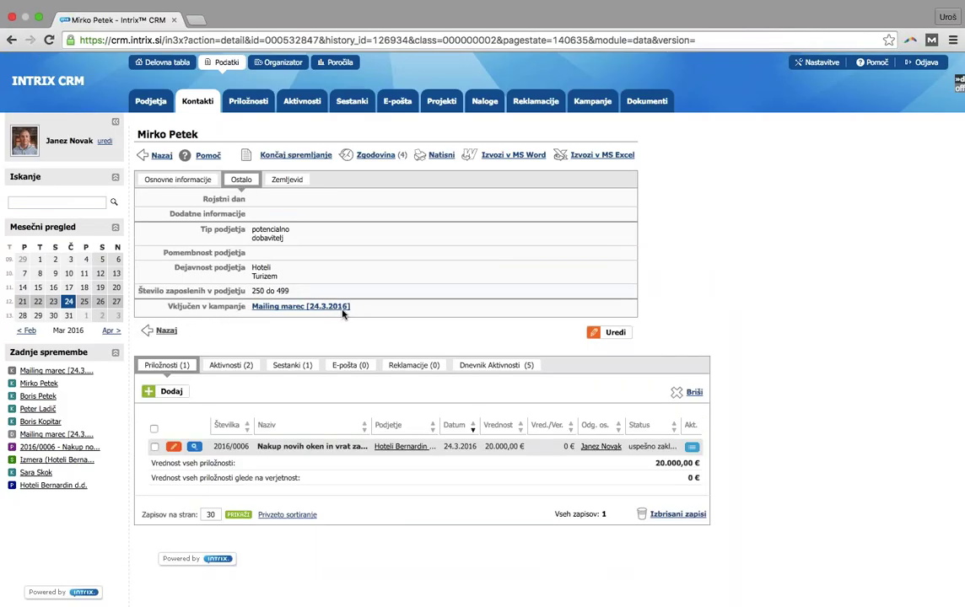
pyautogui.click(577, 104)
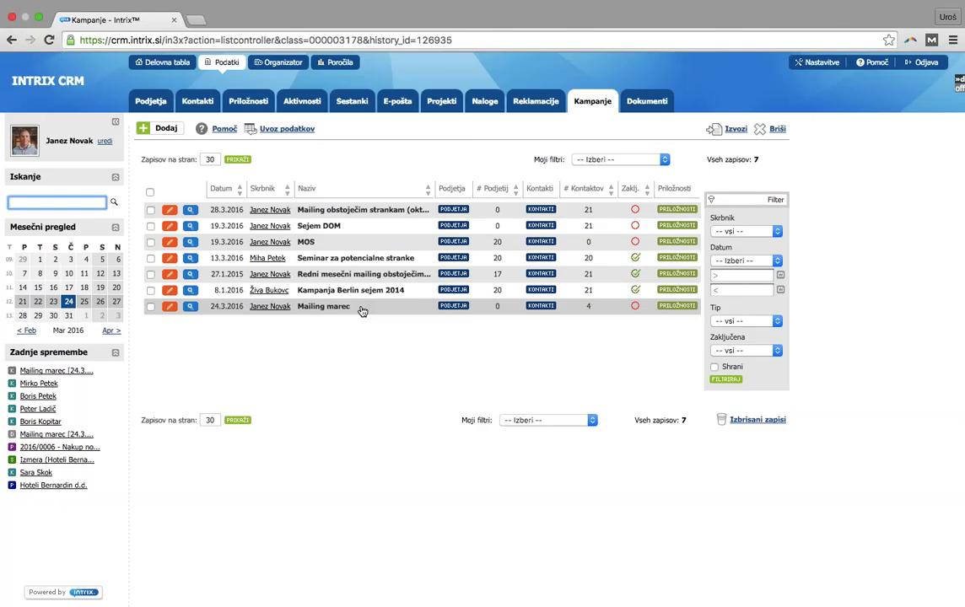
pyautogui.click(184, 105)
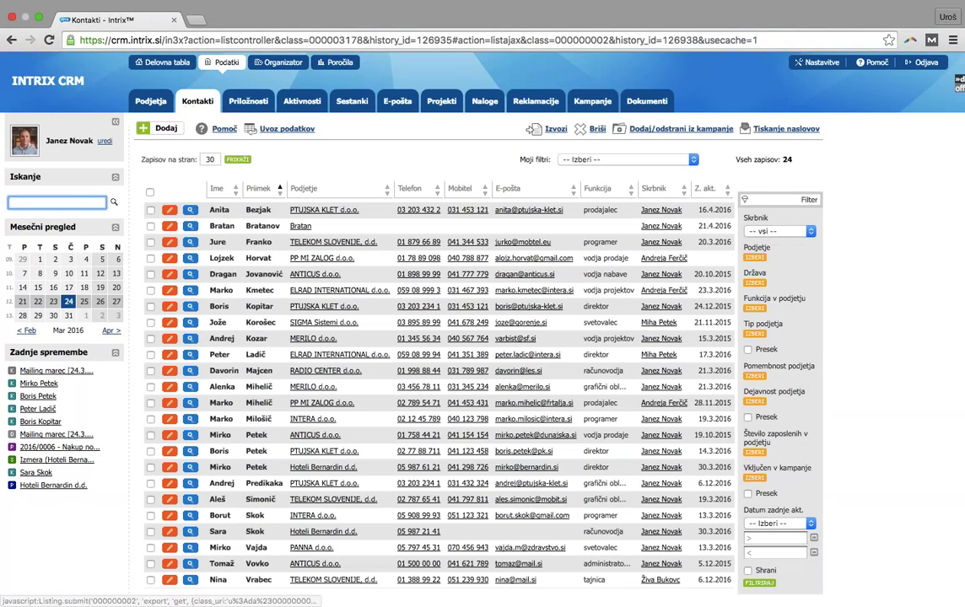
# Filter the contacts by the Mailing marec [24.3.2016] campaign
pyautogui.click(754, 478)
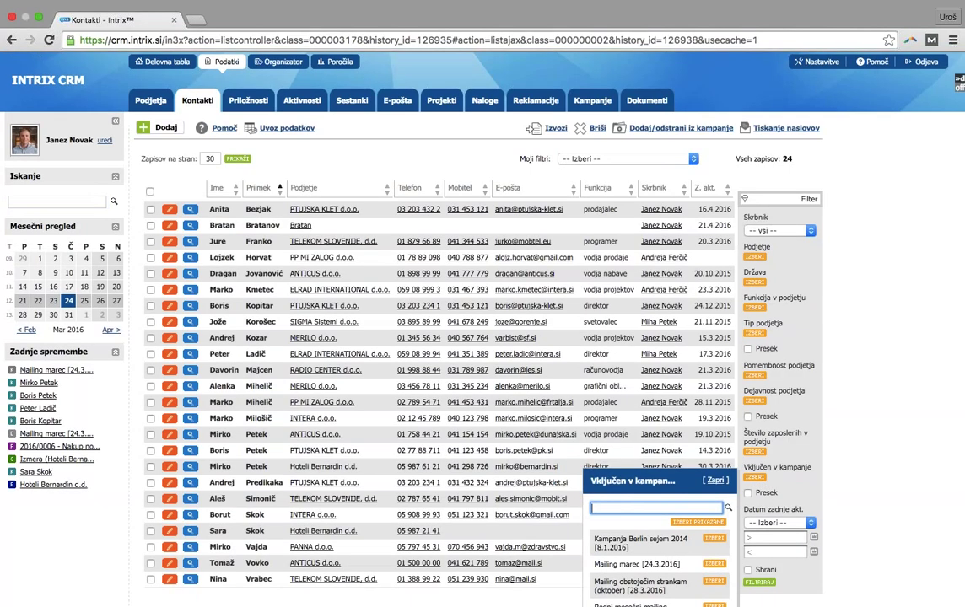
pyautogui.scroll(-3, 704, 509)
pyautogui.scroll(1, 707, 507)
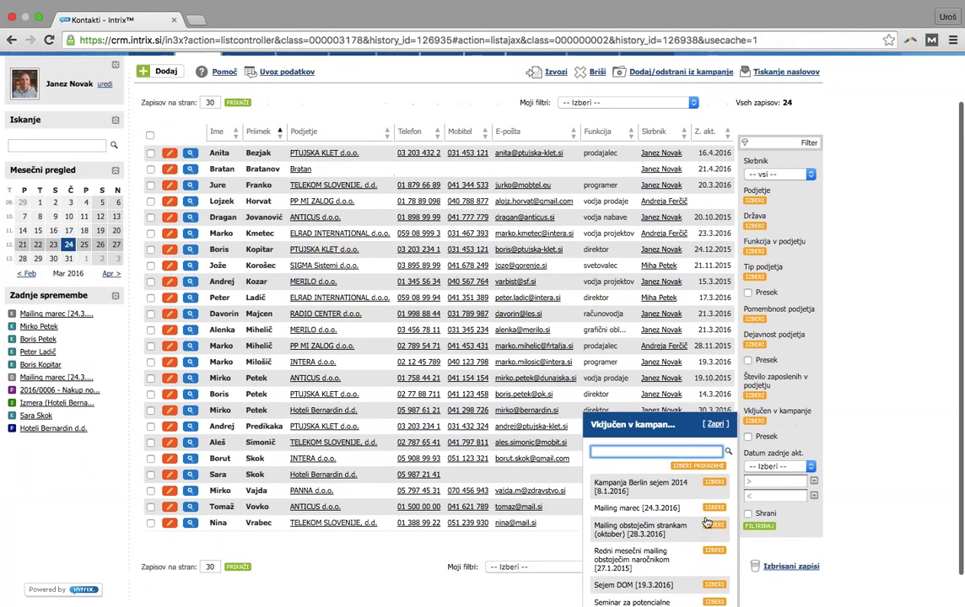
pyautogui.scroll(-1, 706, 522)
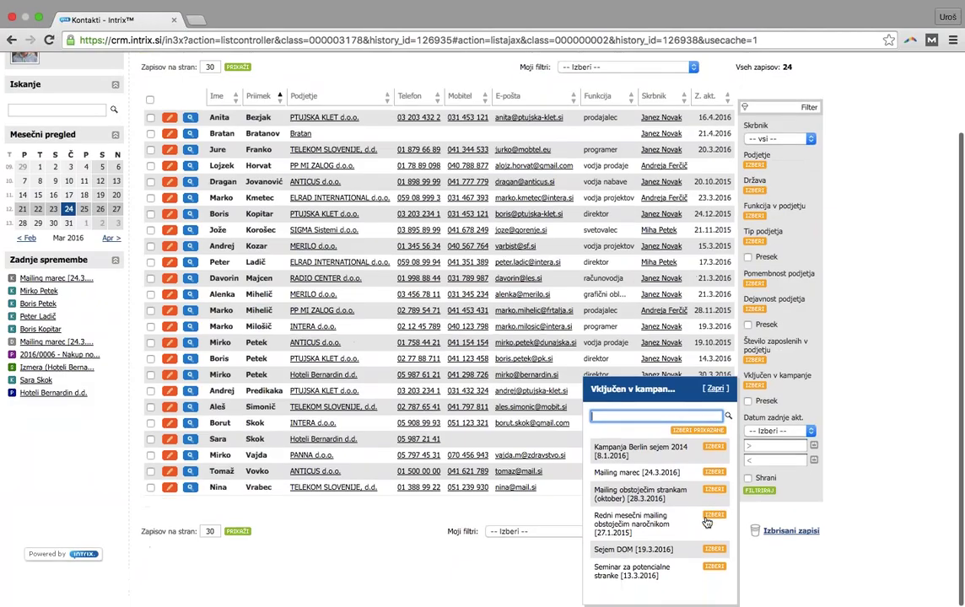
pyautogui.click(714, 472)
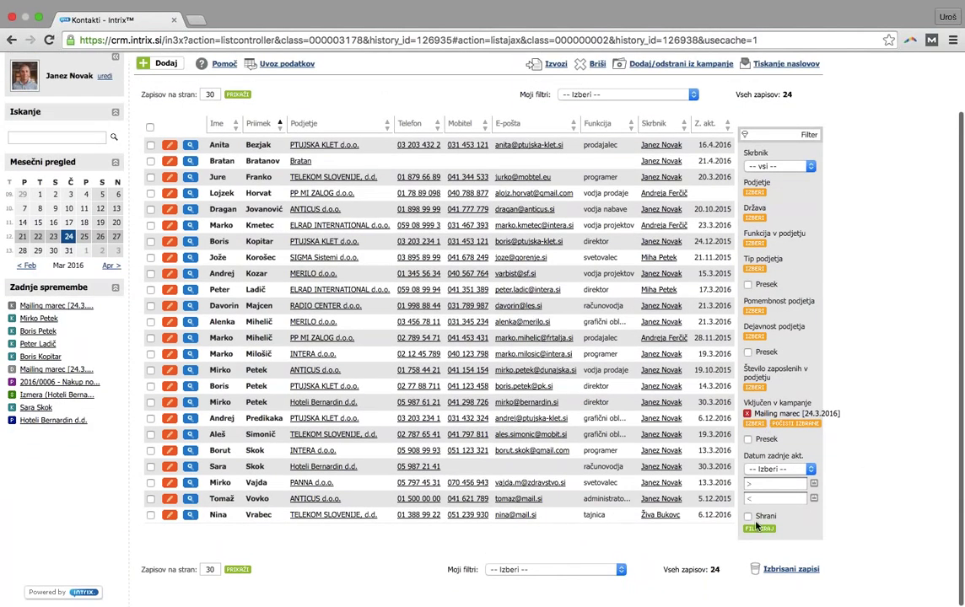
pyautogui.click(759, 528)
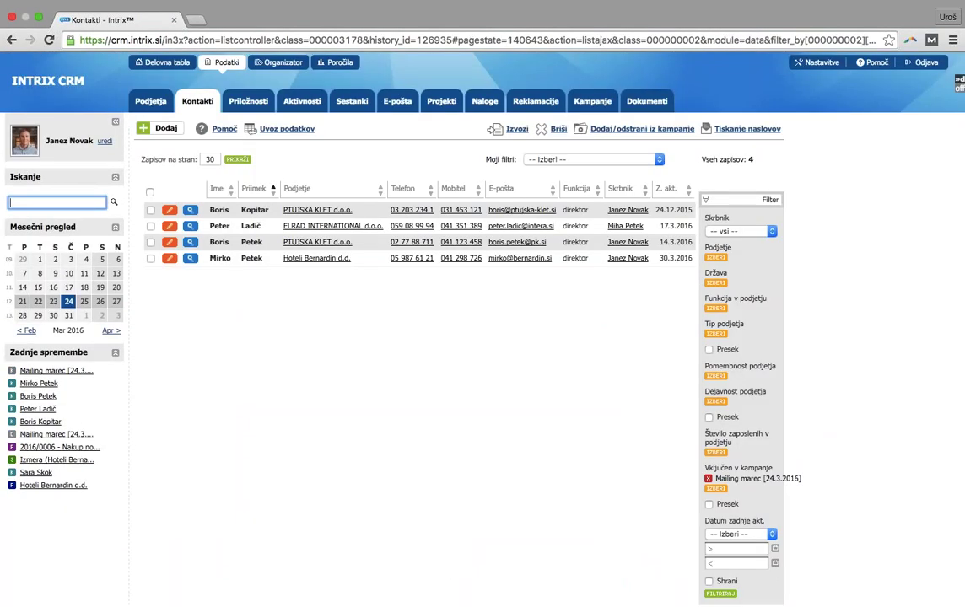
# Set the envelope type to Amerikanka with top-right text 'Poštnina plačana ...'
pyautogui.click(739, 130)
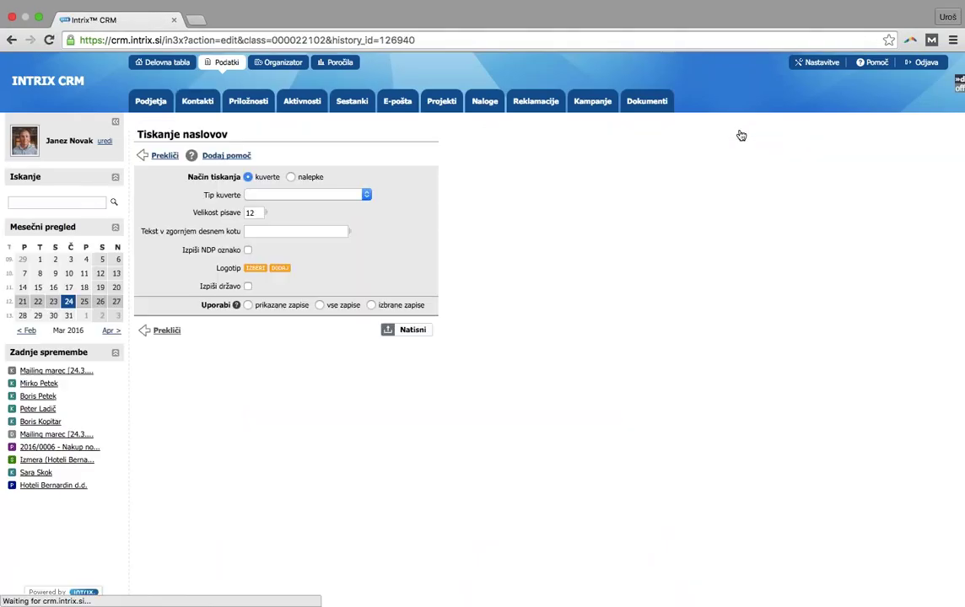
pyautogui.click(272, 192)
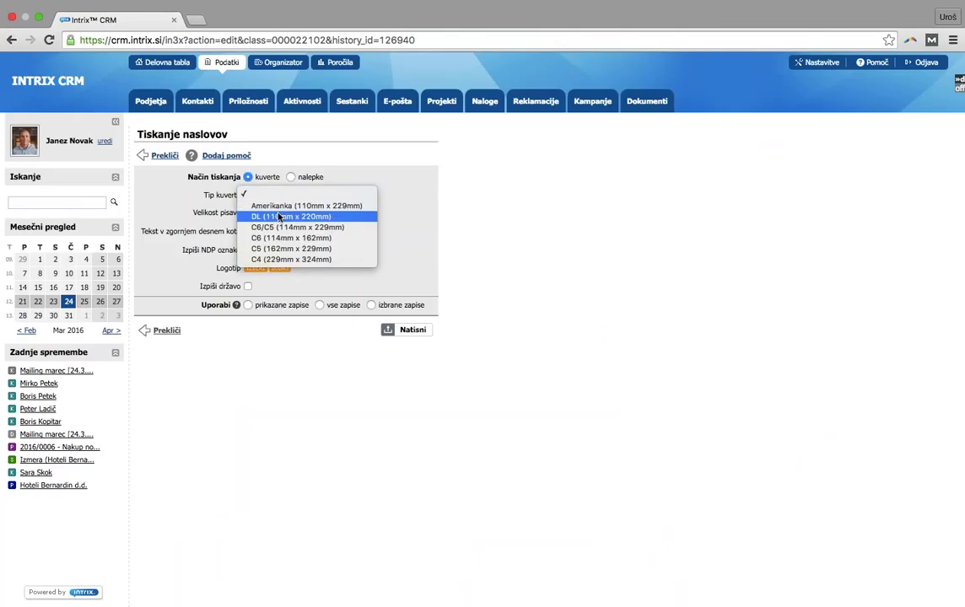
pyautogui.click(252, 194)
pyautogui.press('Down')
pyautogui.click(261, 231)
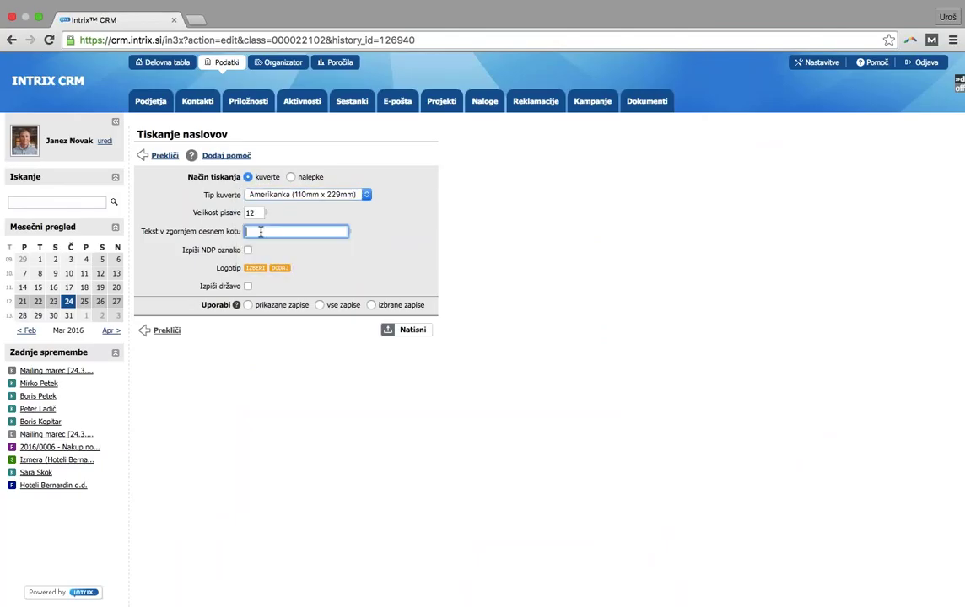
pyautogui.write('Poštnina plačana ...')
# Generate the envelope PDF for all records without a logo and open kuverte (2).pdf
pyautogui.click(255, 267)
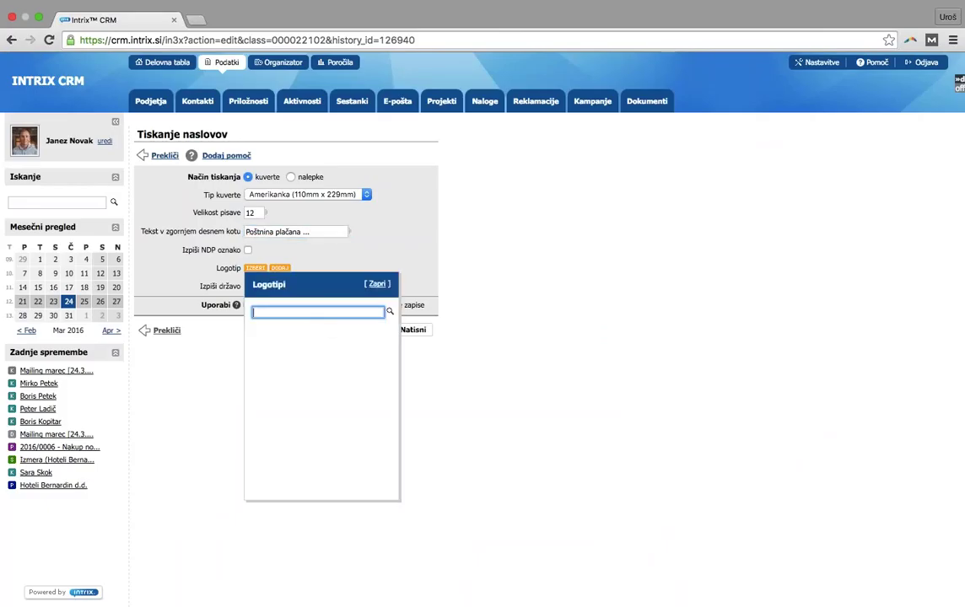
pyautogui.click(472, 288)
pyautogui.click(320, 305)
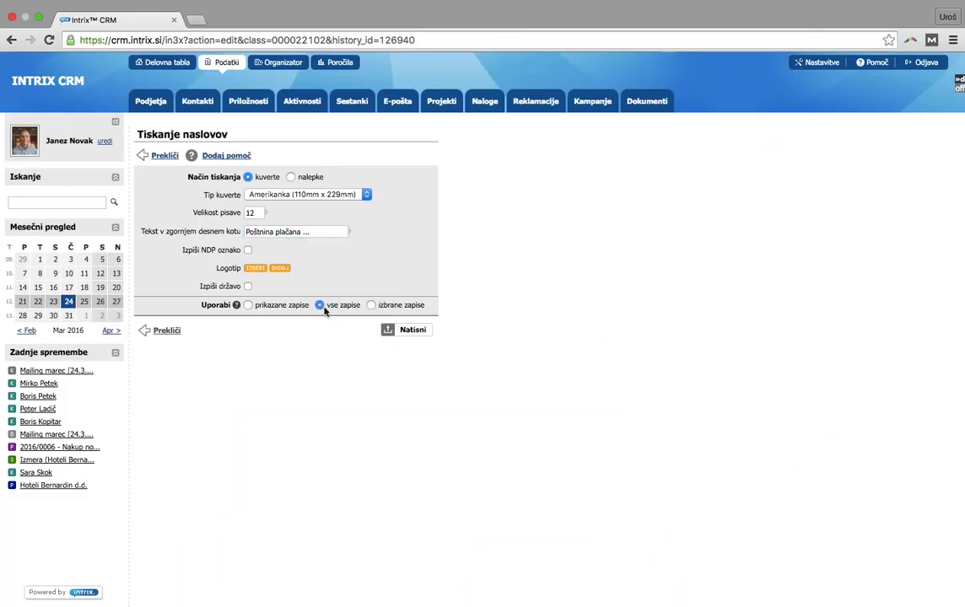
pyautogui.click(401, 332)
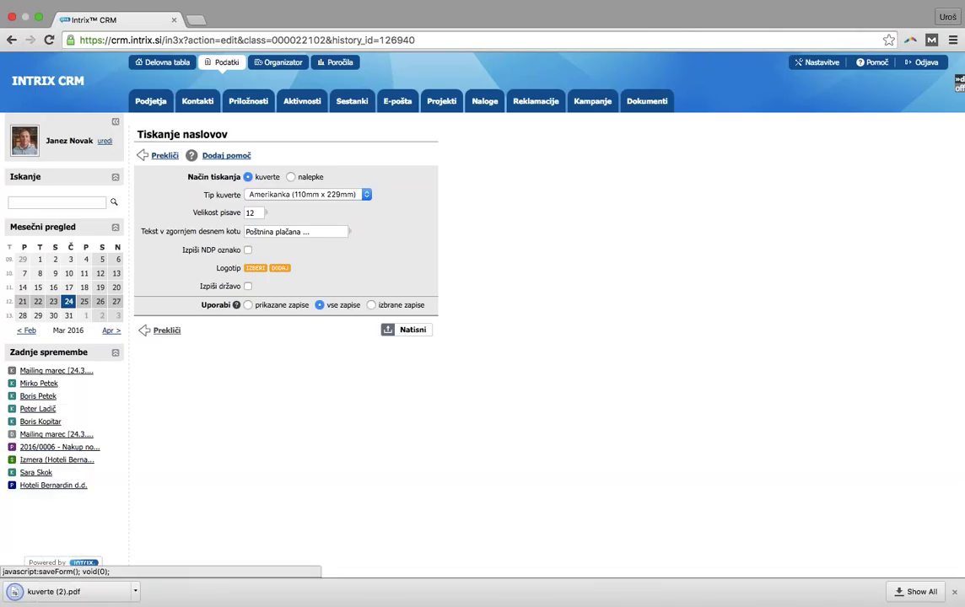
pyautogui.click(82, 593)
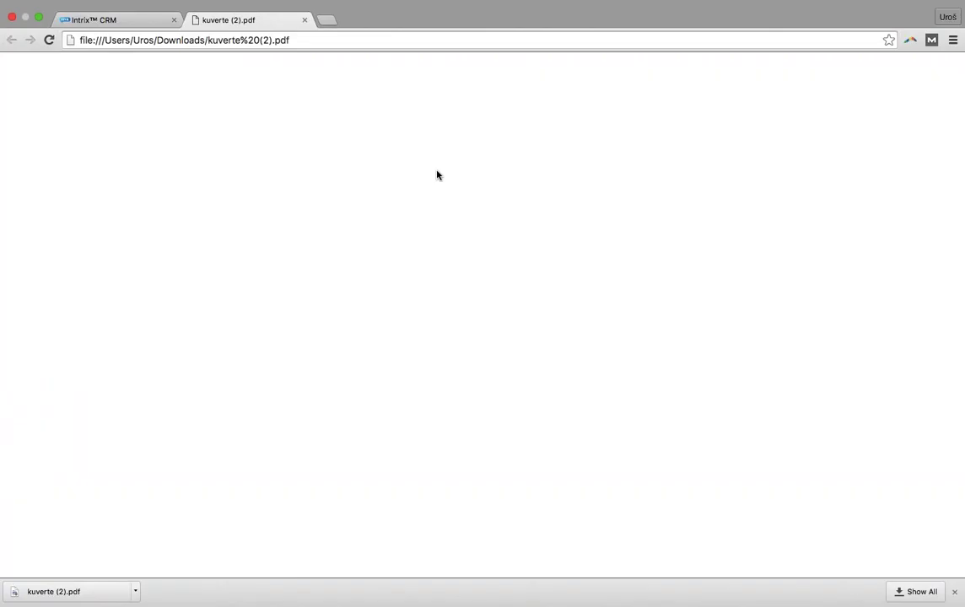
# Review the four envelope pages of kuverte (2).pdf, then close its tab
pyautogui.scroll(-6, 509, 210)
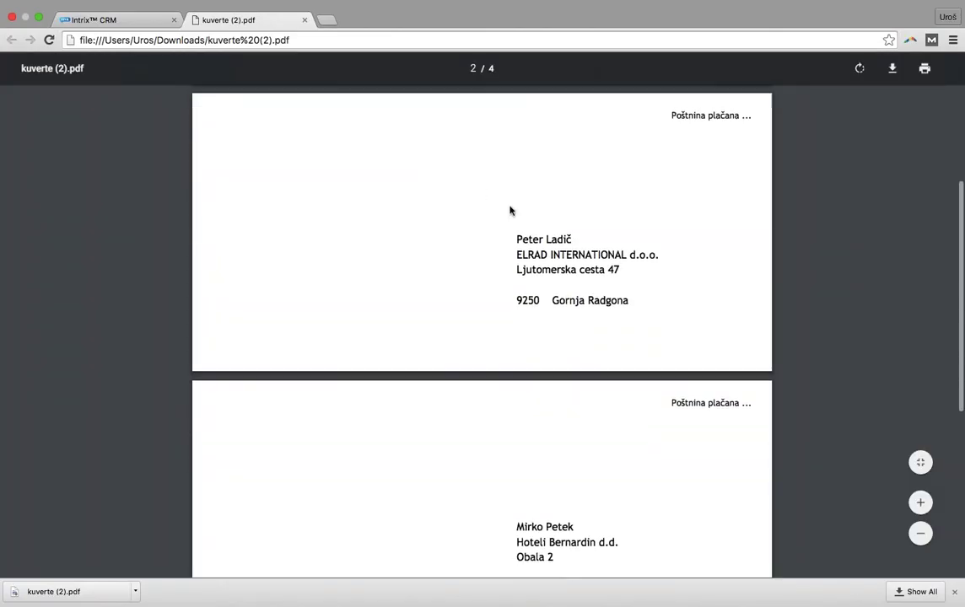
pyautogui.scroll(-5, 509, 210)
pyautogui.scroll(10, 509, 210)
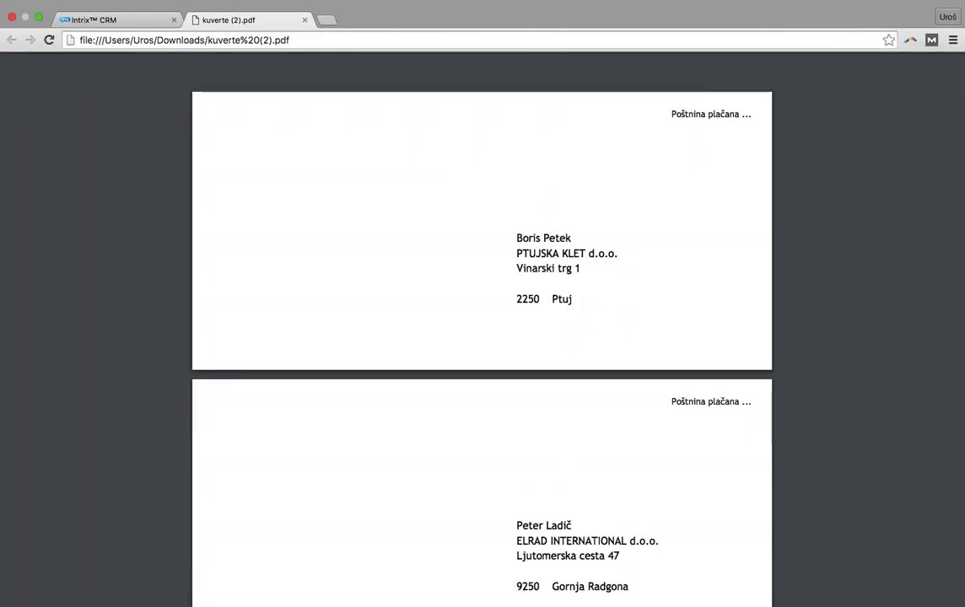
pyautogui.press('super+Tab')
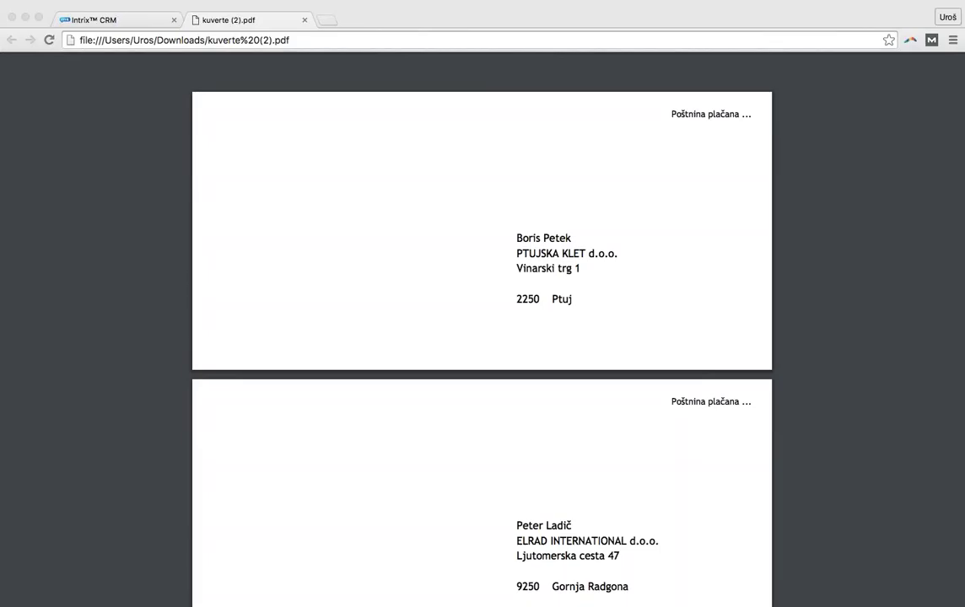
pyautogui.moveTo(360, 64)
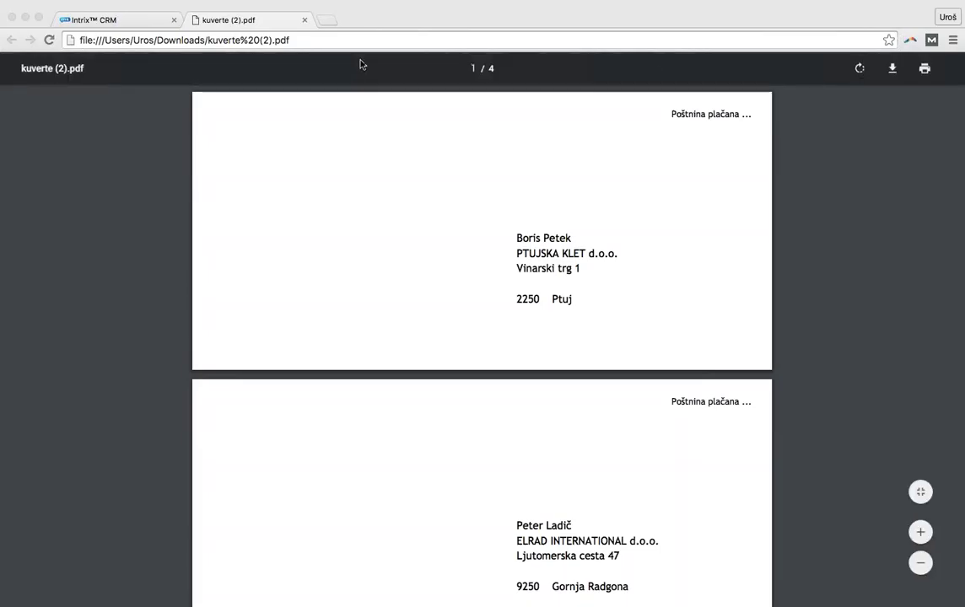
pyautogui.click(305, 19)
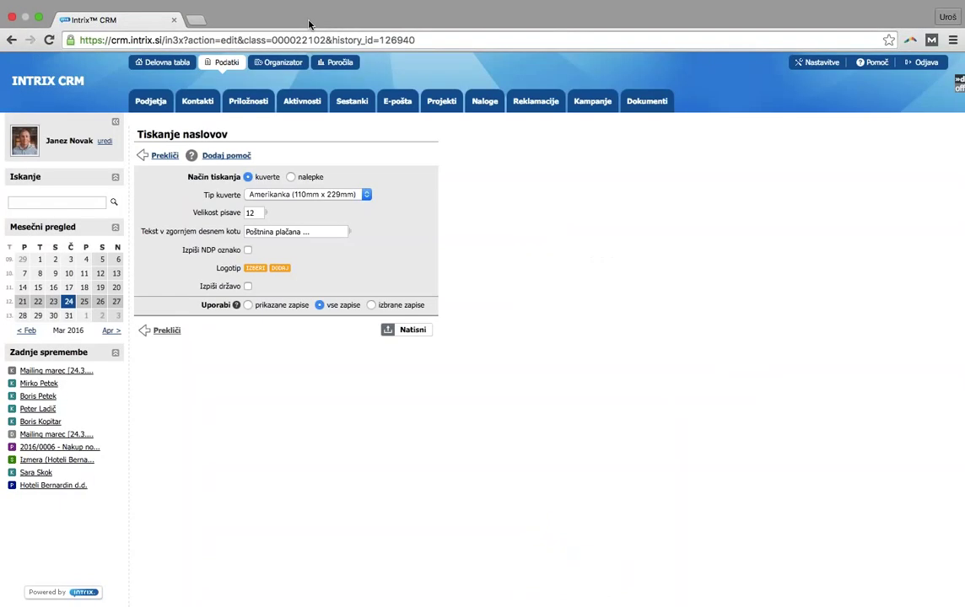